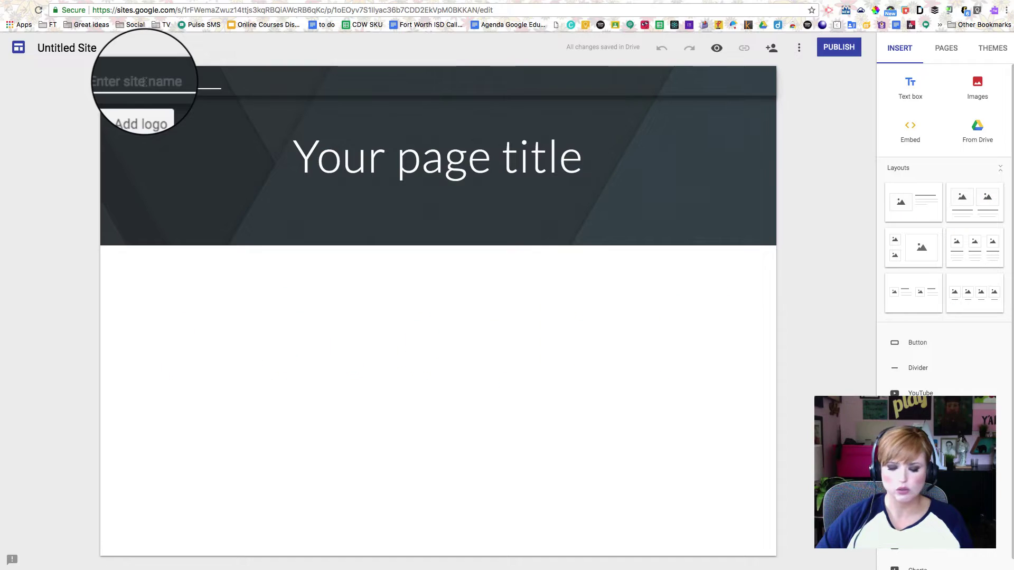
- Name the site with the owner's first name followed by "Site", and use the same text as the document title
{"action": "left_click", "coordinate": [144, 82]}
{"action": "type", "text": "Amy's"}
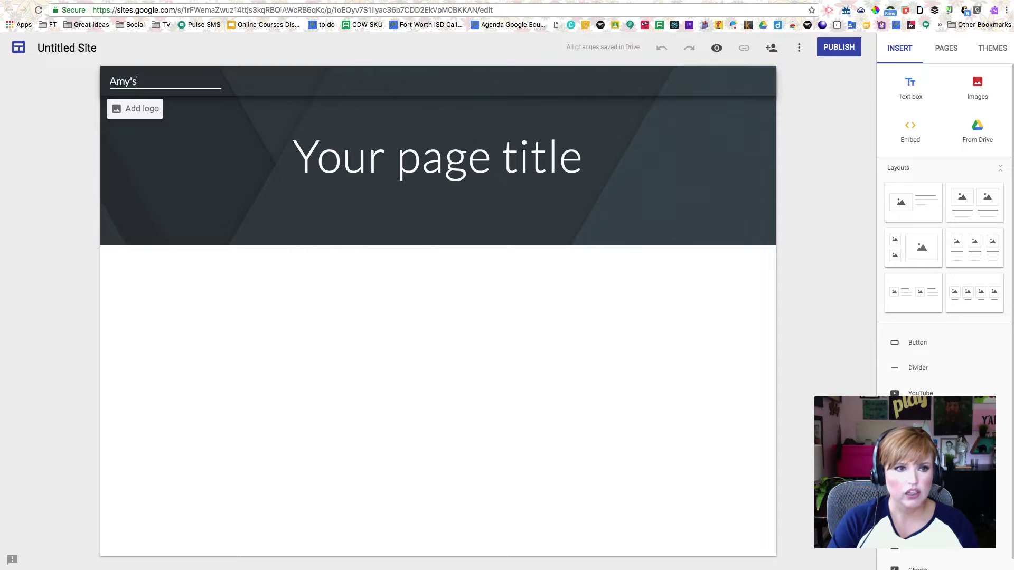
{"action": "type", "text": " Site"}
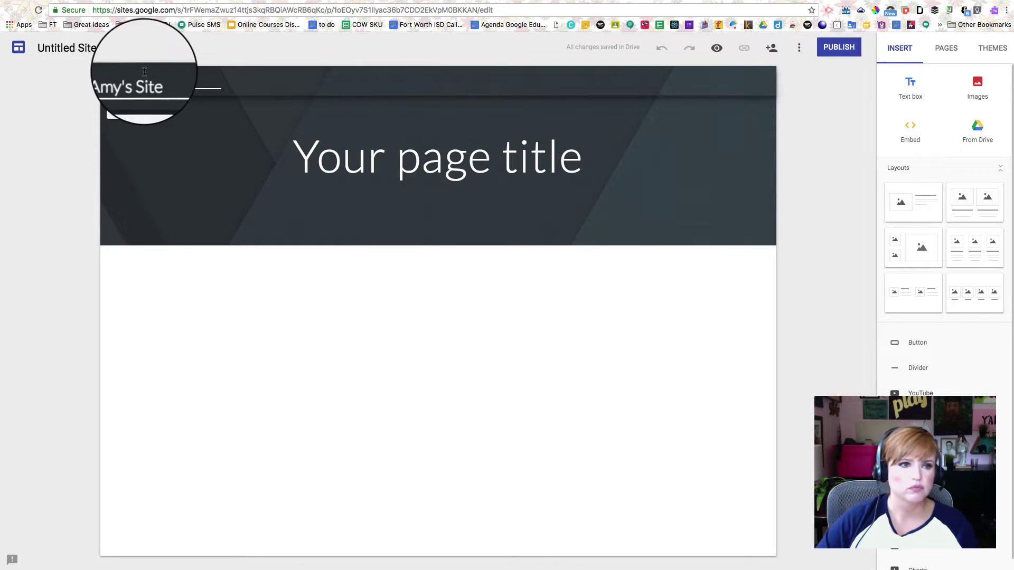
{"action": "left_click", "coordinate": [93, 47]}
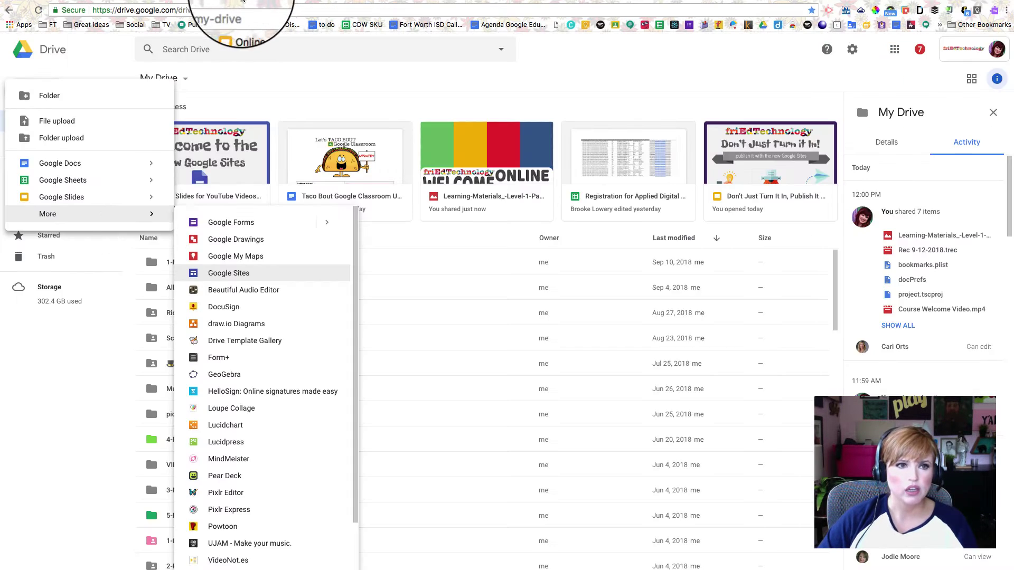
- Switch to Google Drive and look for the site file among the recent files
{"action": "left_click", "coordinate": [49, 338]}
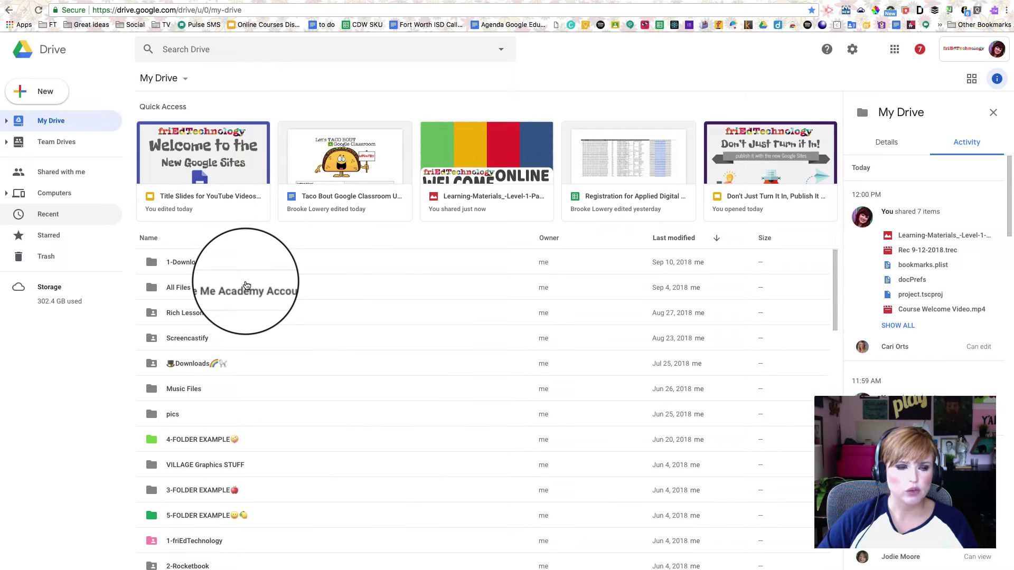
{"action": "left_click", "coordinate": [48, 216]}
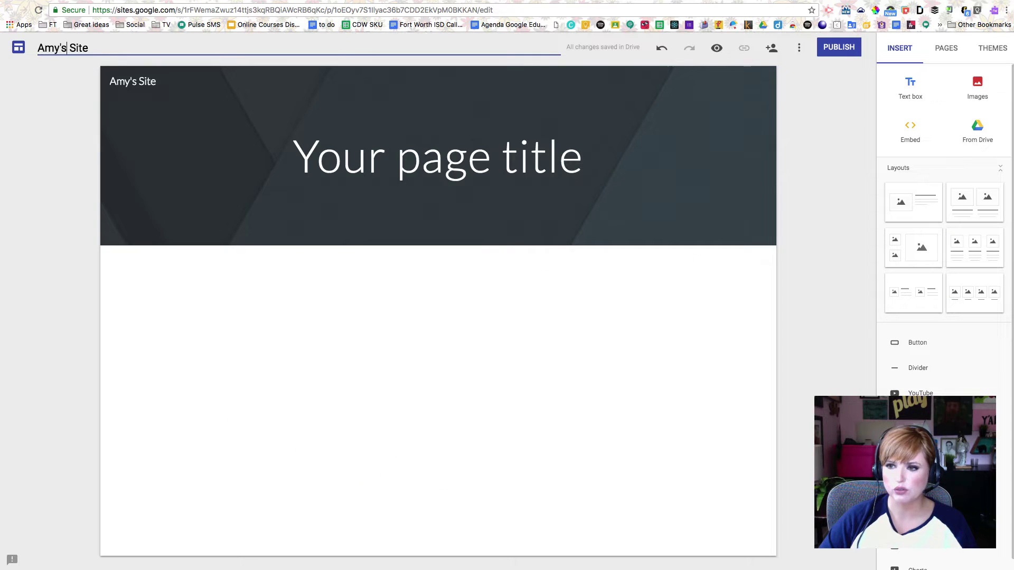
- View the header type options for the page header and go back to the header controls
{"action": "mouse_move", "coordinate": [625, 185]}
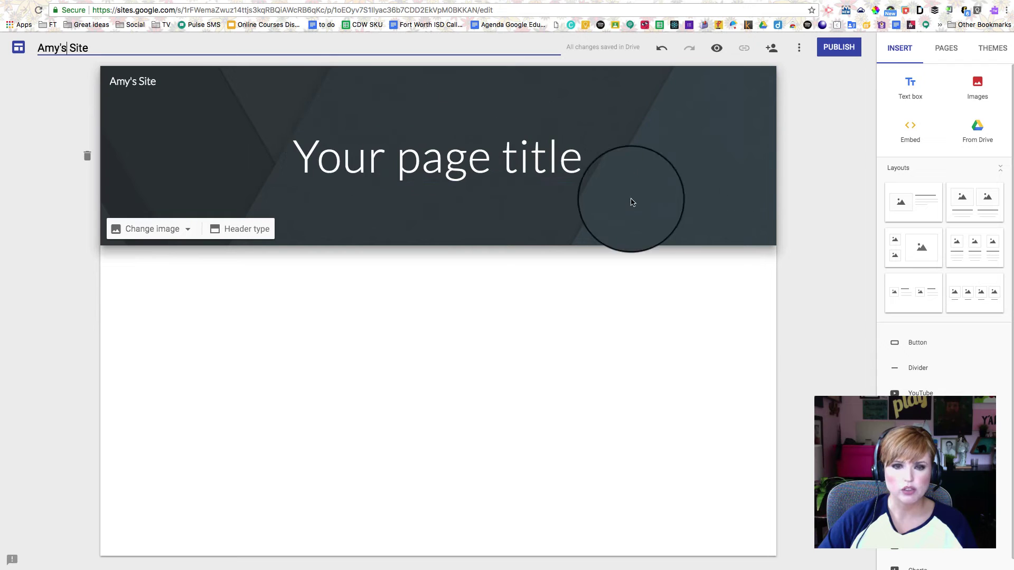
{"action": "left_click", "coordinate": [254, 236]}
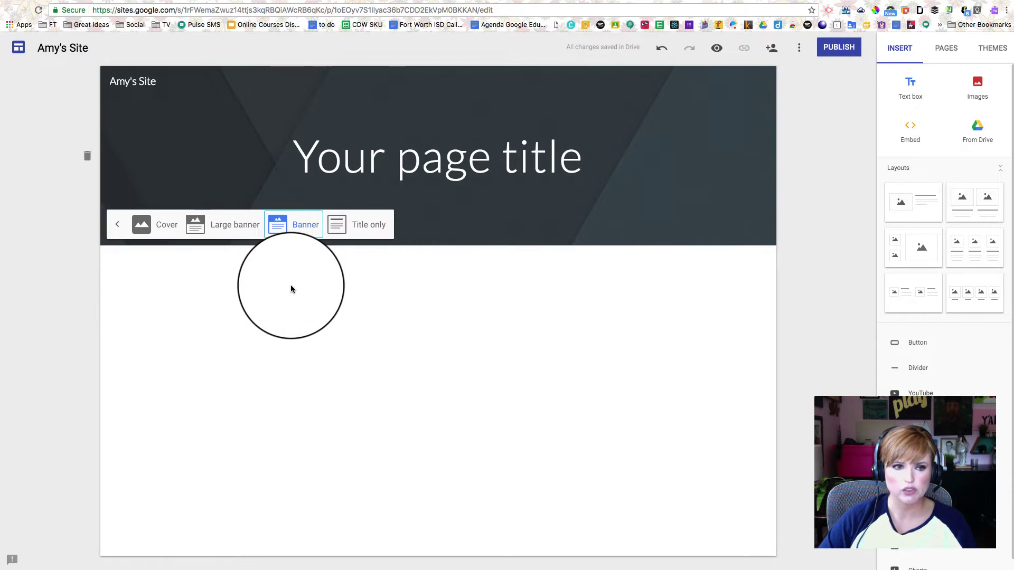
{"action": "left_click", "coordinate": [118, 230]}
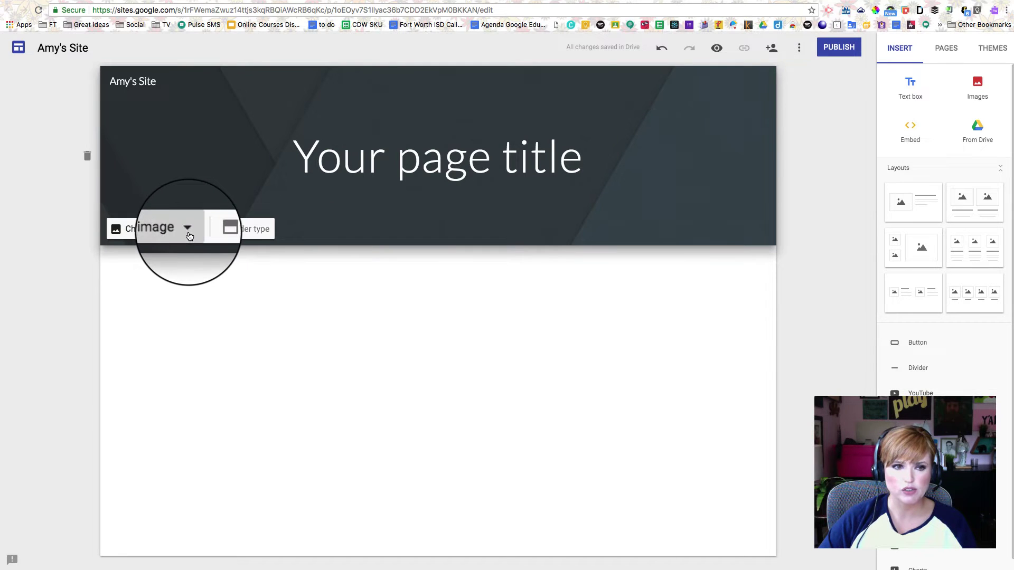
- Replace the header image with the gallery picture of colorful hanging paper strips
{"action": "left_click", "coordinate": [188, 235]}
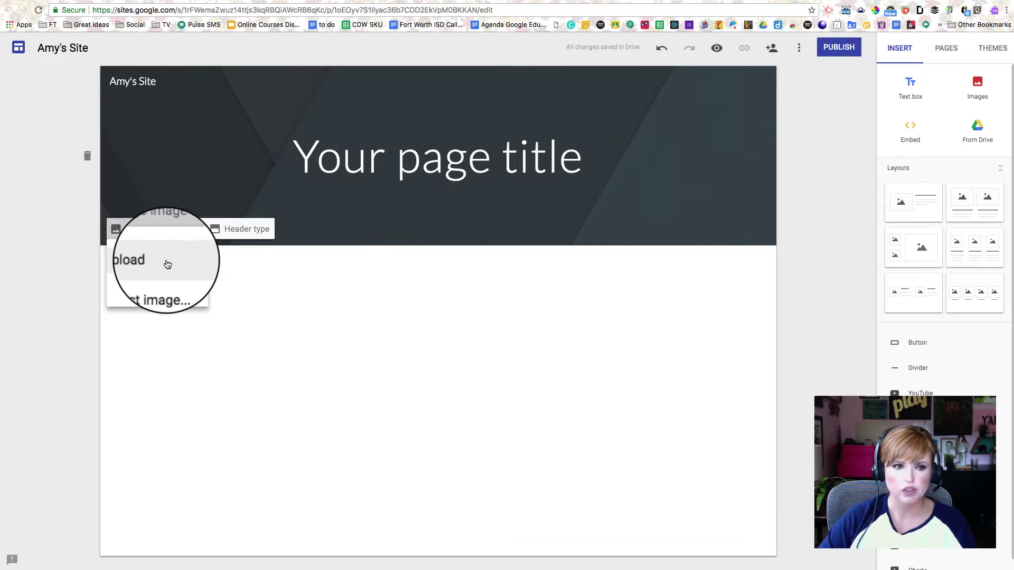
{"action": "left_click", "coordinate": [163, 286]}
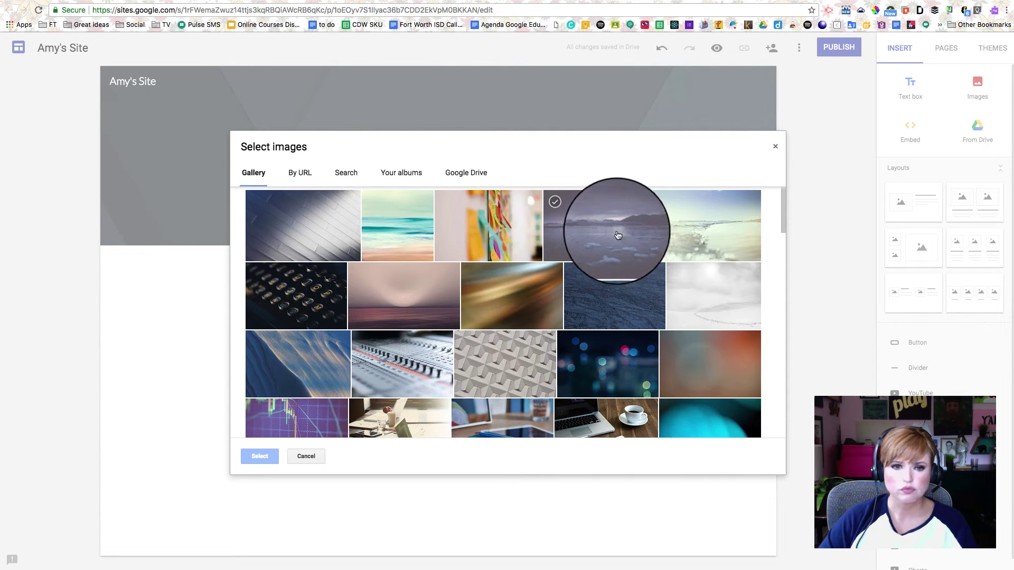
{"action": "left_click", "coordinate": [487, 227]}
{"action": "left_click", "coordinate": [259, 456]}
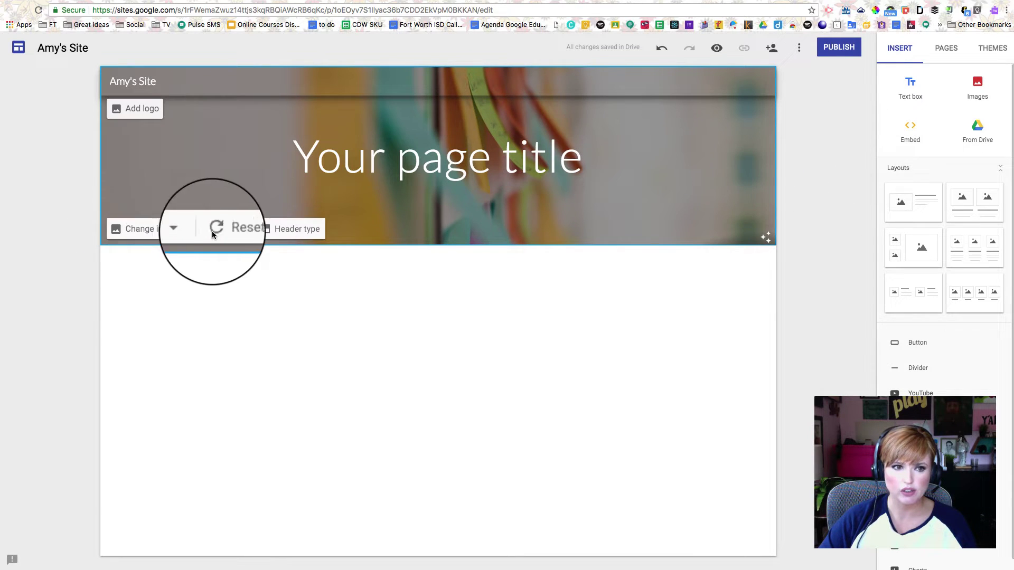
- Set the page header type to Large banner and toggle the header image's readability adjustment
{"action": "left_click", "coordinate": [303, 228]}
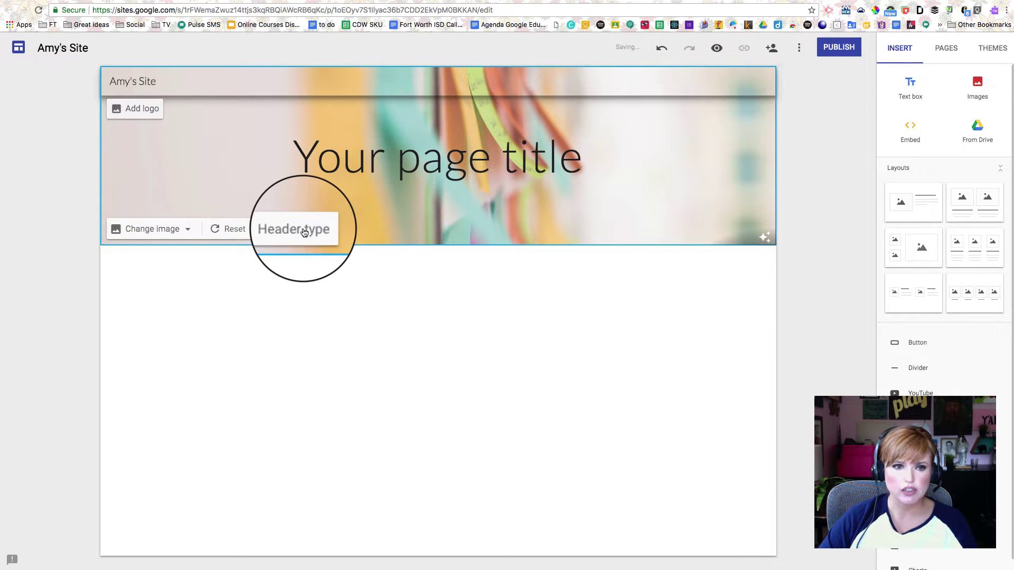
{"action": "left_click", "coordinate": [304, 230]}
{"action": "left_click", "coordinate": [202, 230]}
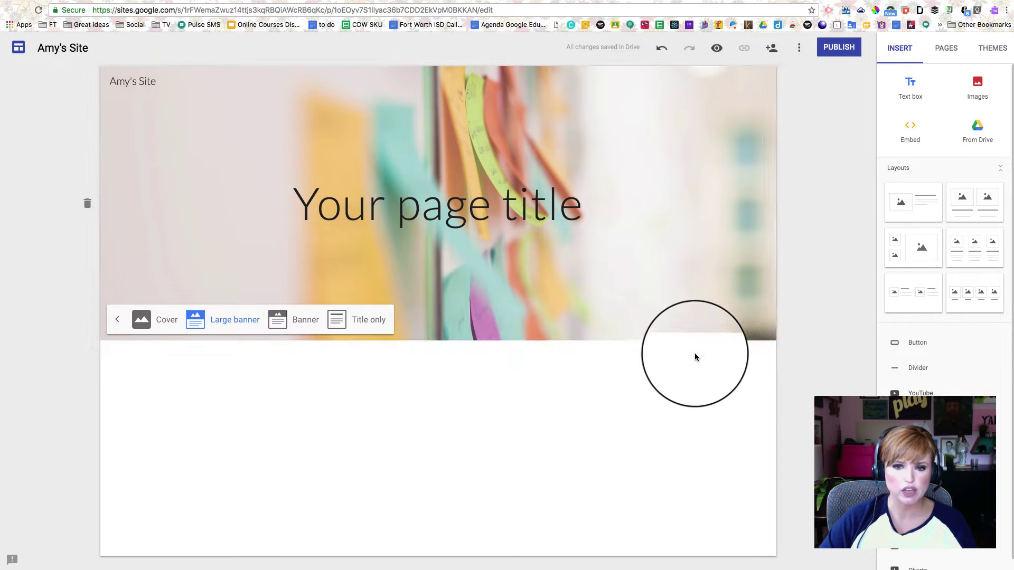
{"action": "left_click", "coordinate": [762, 334]}
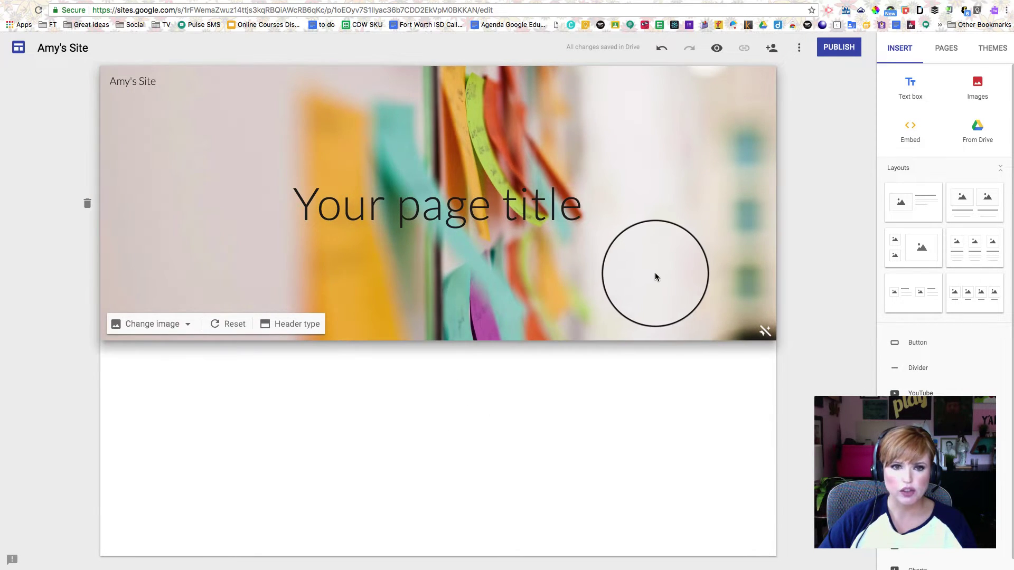
- Open pexels.com in a new tab and download the free photo of palm trees
{"action": "left_click", "coordinate": [459, 5]}
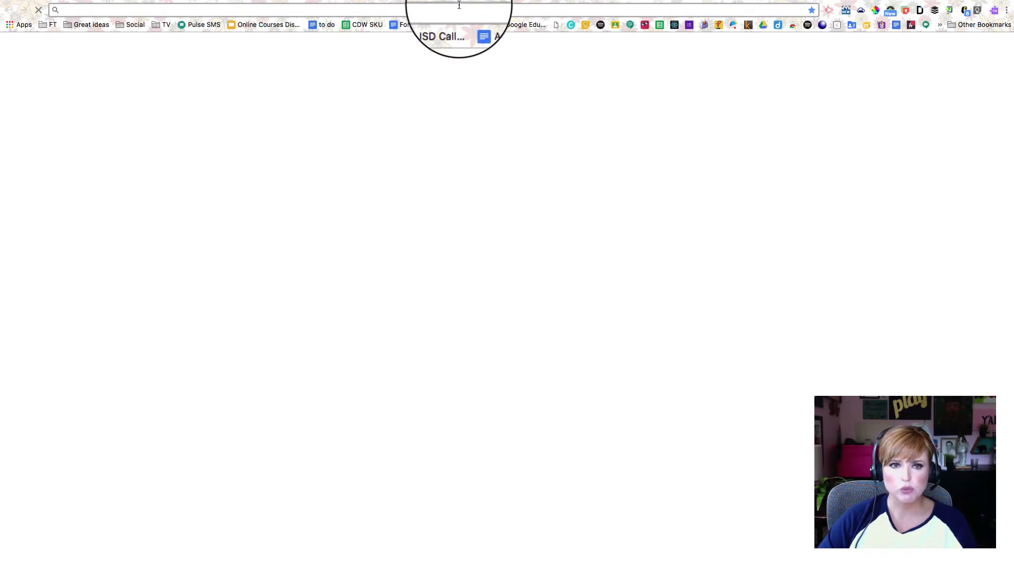
{"action": "type", "text": "pexels.com"}
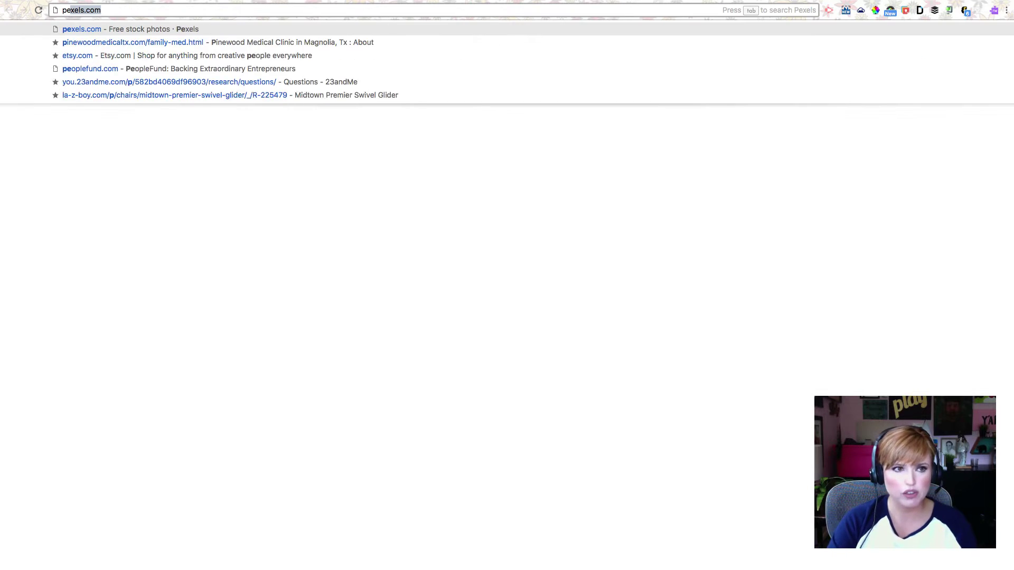
{"action": "key", "text": "Return"}
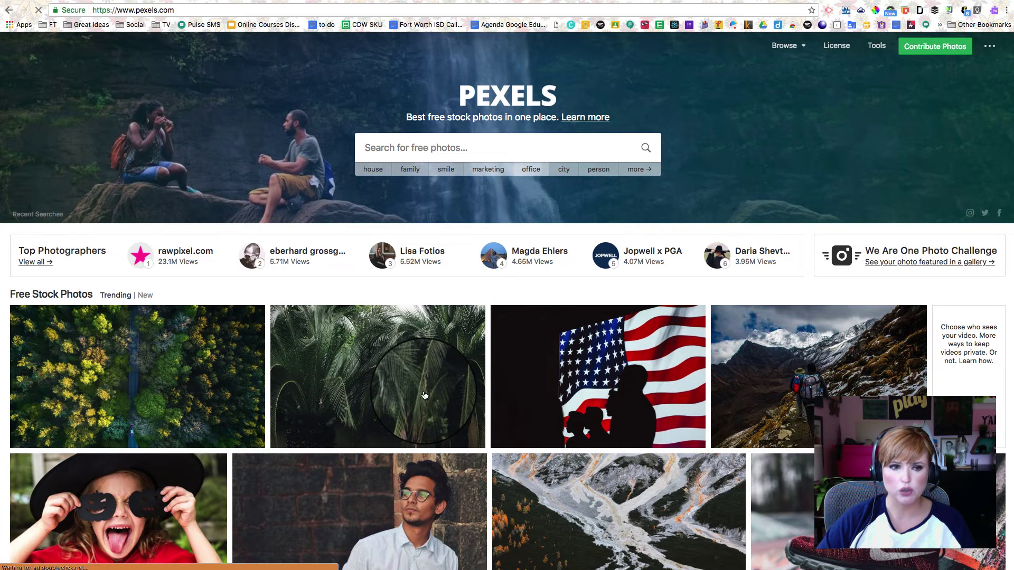
{"action": "left_click", "coordinate": [388, 387]}
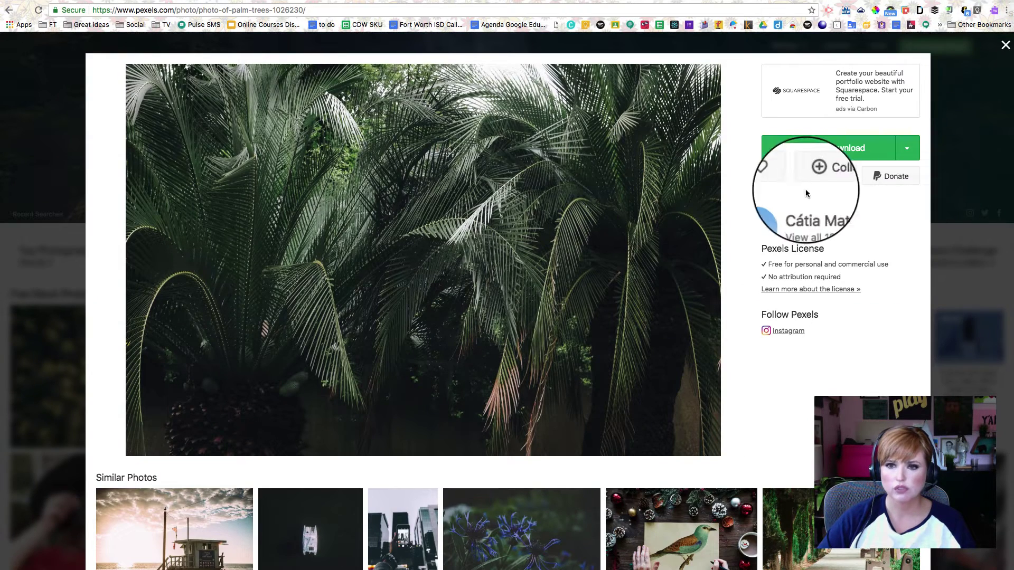
{"action": "left_click", "coordinate": [823, 148]}
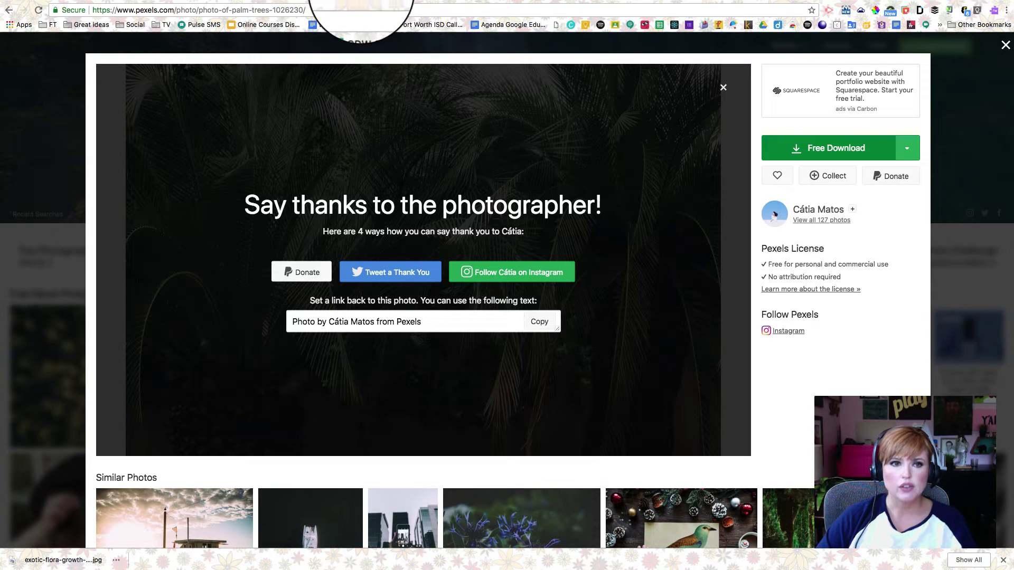
- Upload exotic-flora-growth-1026230.jpg from the Downloads folder as the site's header image
{"action": "left_click", "coordinate": [348, 2]}
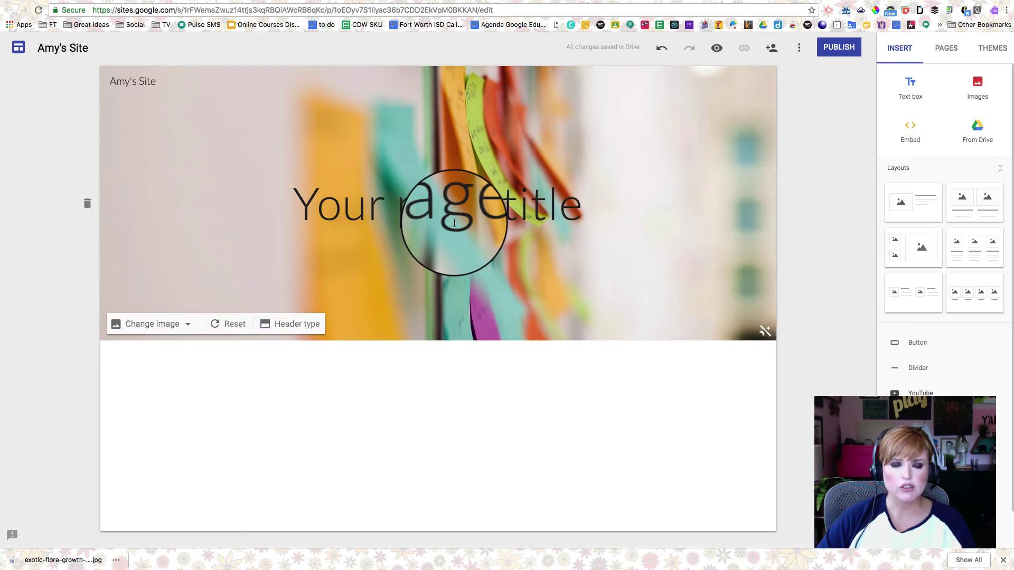
{"action": "left_click", "coordinate": [185, 325]}
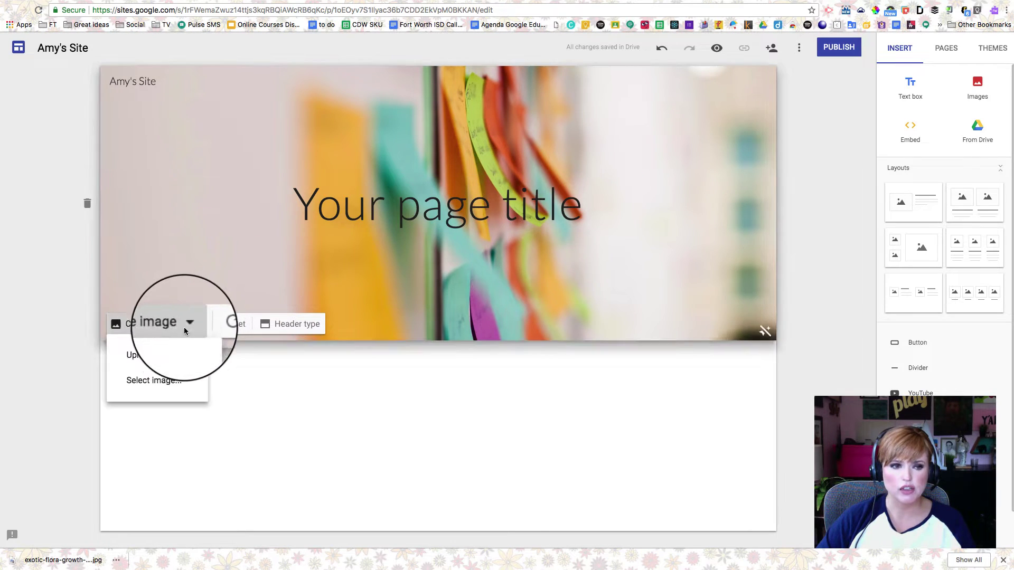
{"action": "left_click", "coordinate": [153, 360]}
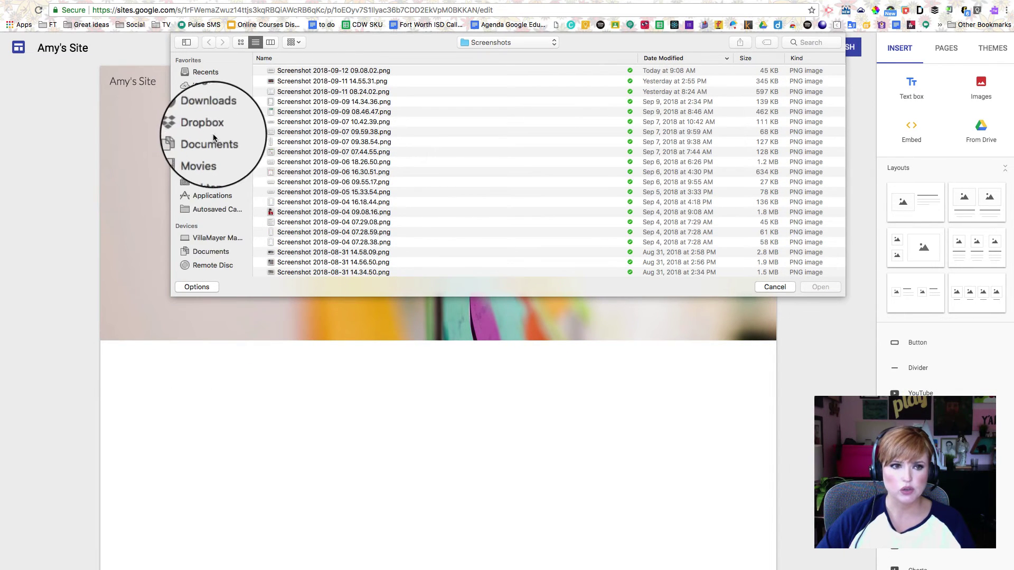
{"action": "left_click", "coordinate": [213, 114]}
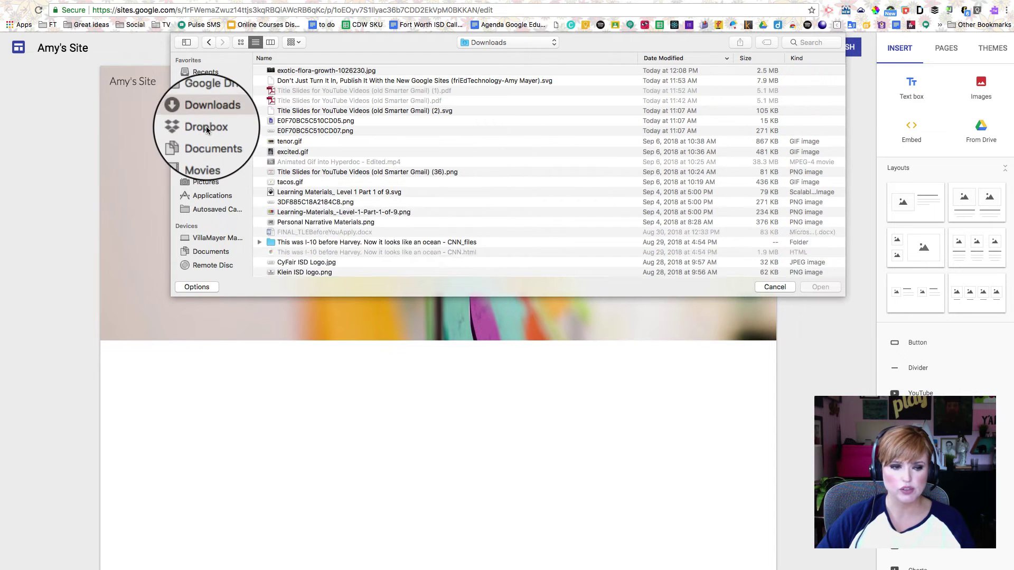
{"action": "left_click", "coordinate": [336, 70]}
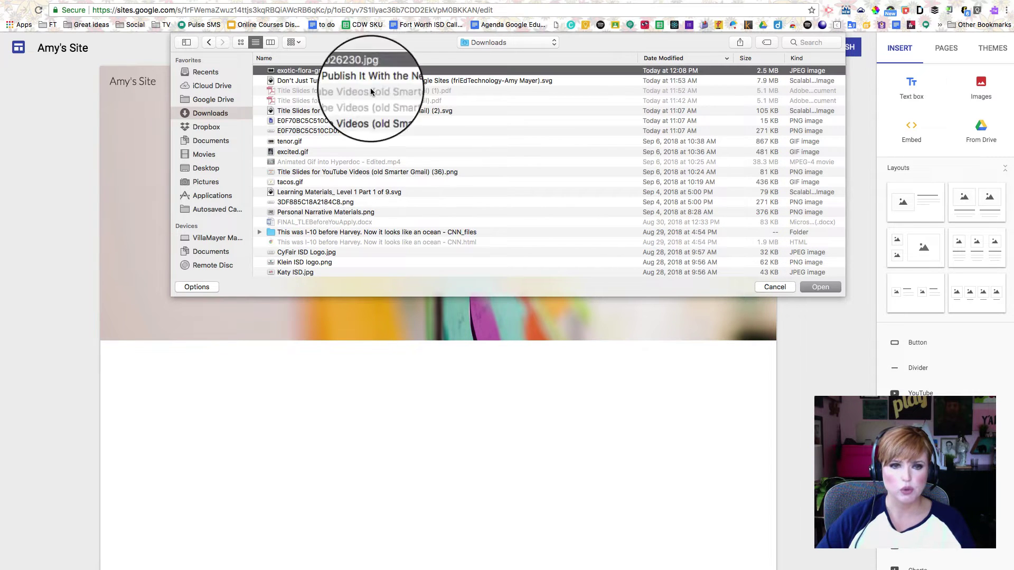
{"action": "left_click", "coordinate": [820, 287]}
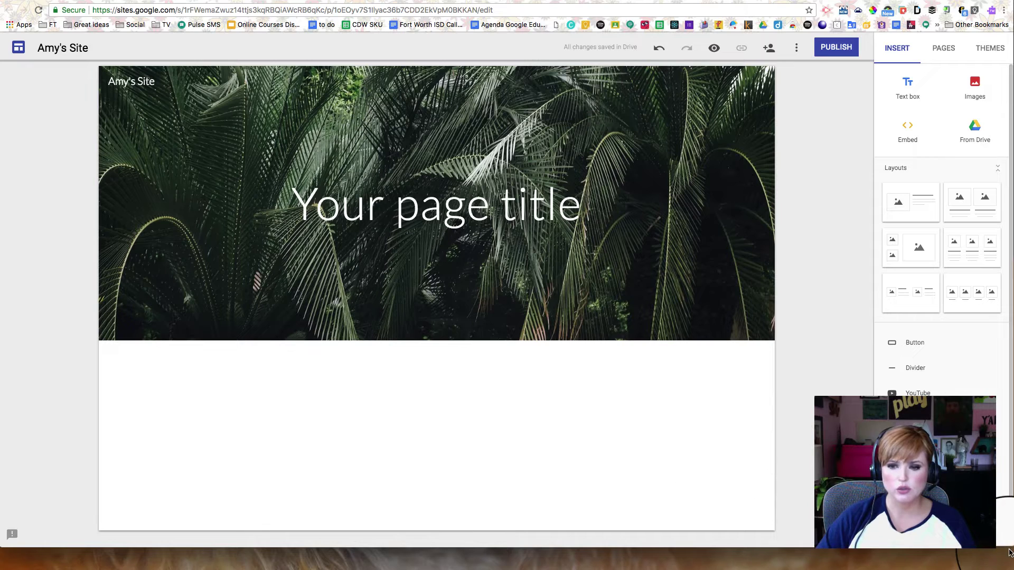
{"action": "left_click_drag", "start_coordinate": [1008, 547], "coordinate": [1010, 568]}
- Replace the placeholder page title in the header with "Home Page"
{"action": "left_click", "coordinate": [340, 204]}
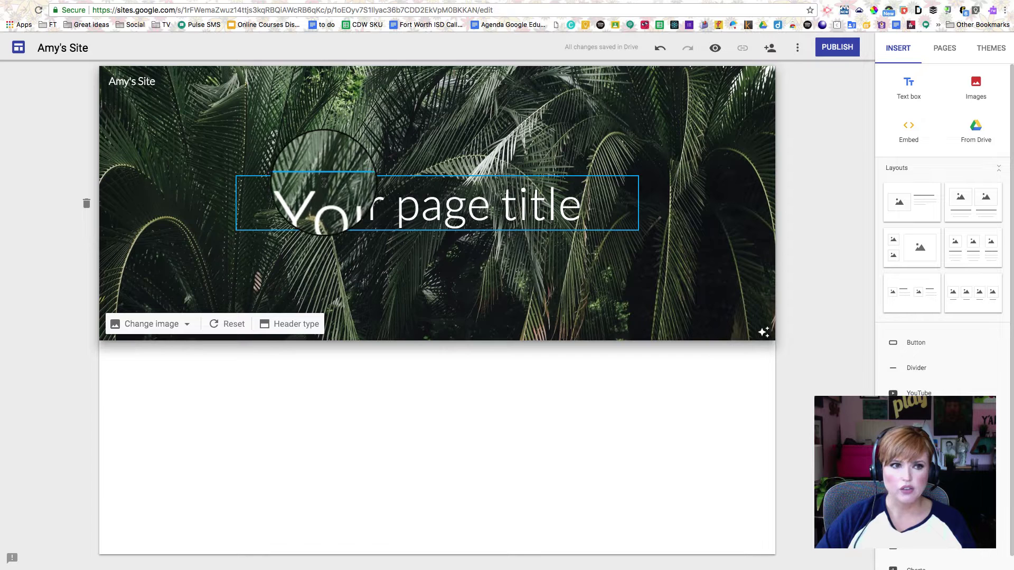
{"action": "left_click", "coordinate": [376, 211]}
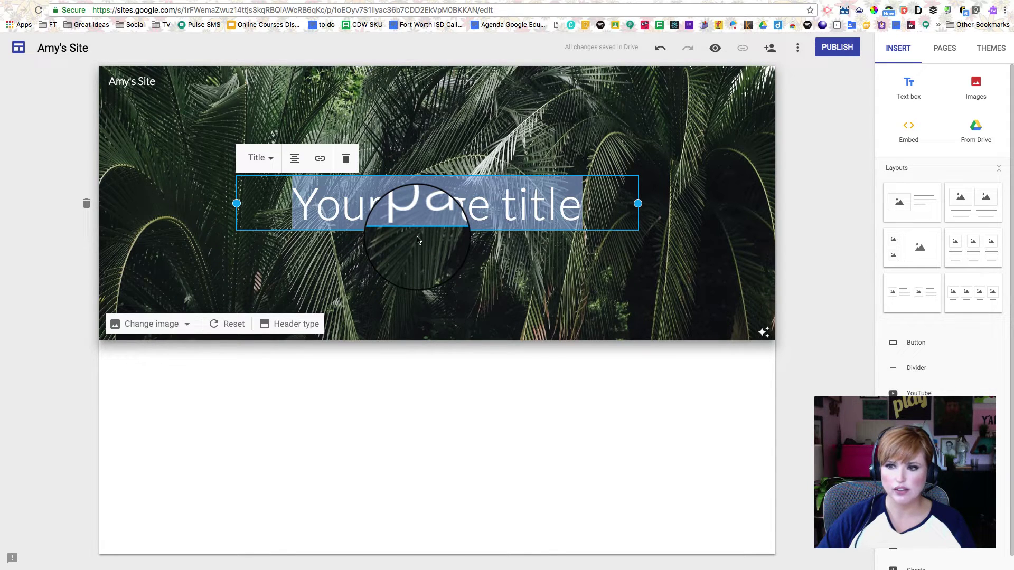
{"action": "type", "text": "Home Page"}
{"action": "left_click", "coordinate": [361, 432]}
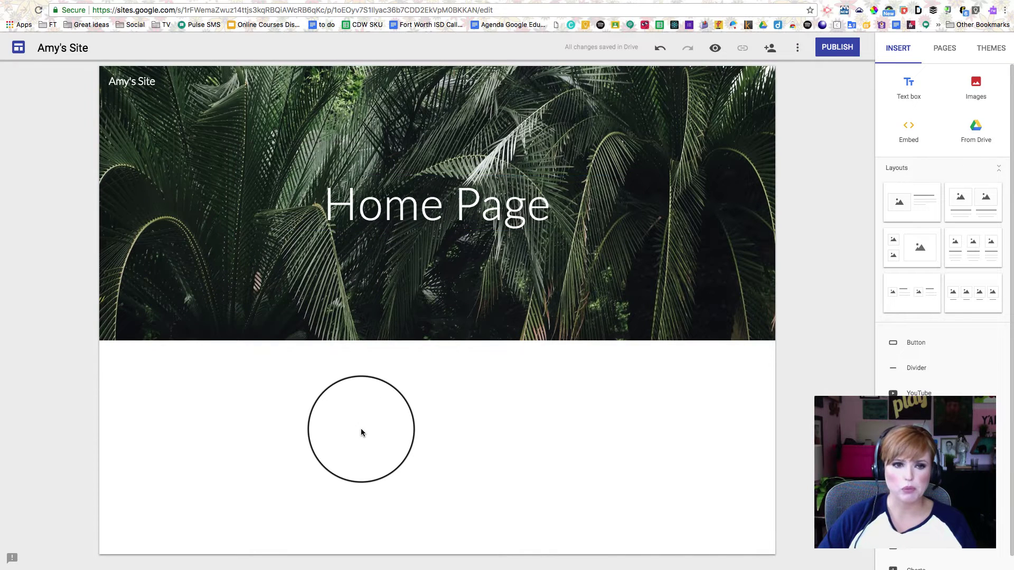
- Review the text style options for the "Home Page" heading and choose Title
{"action": "left_click", "coordinate": [360, 216]}
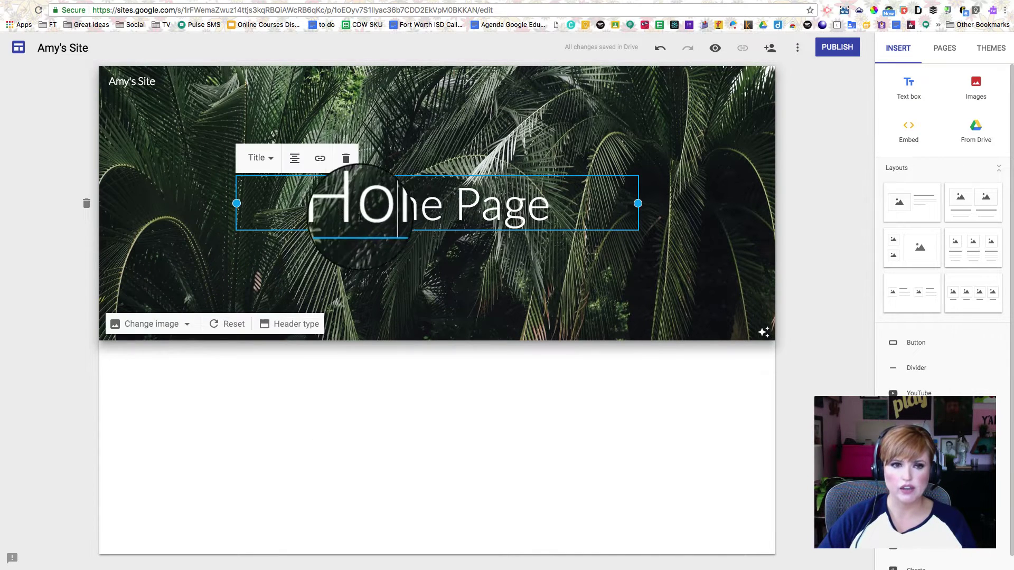
{"action": "left_click_drag", "start_coordinate": [330, 209], "coordinate": [623, 207]}
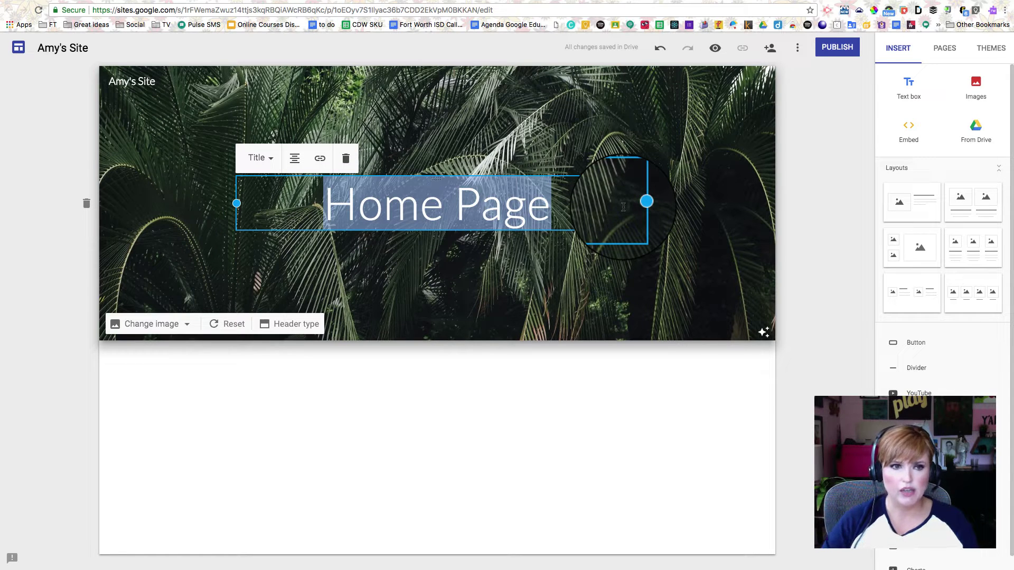
{"action": "left_click", "coordinate": [277, 161]}
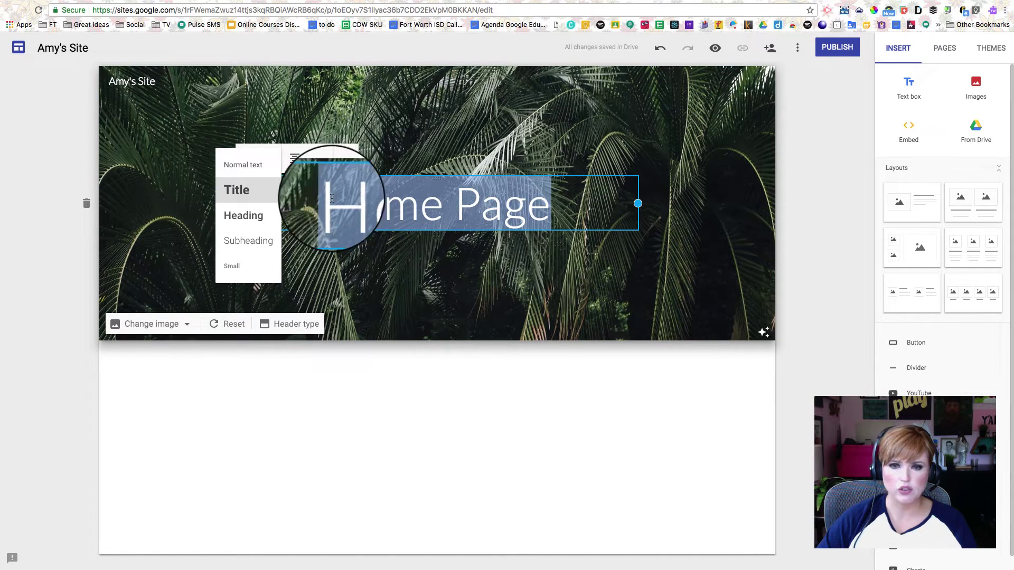
{"action": "left_click", "coordinate": [232, 191]}
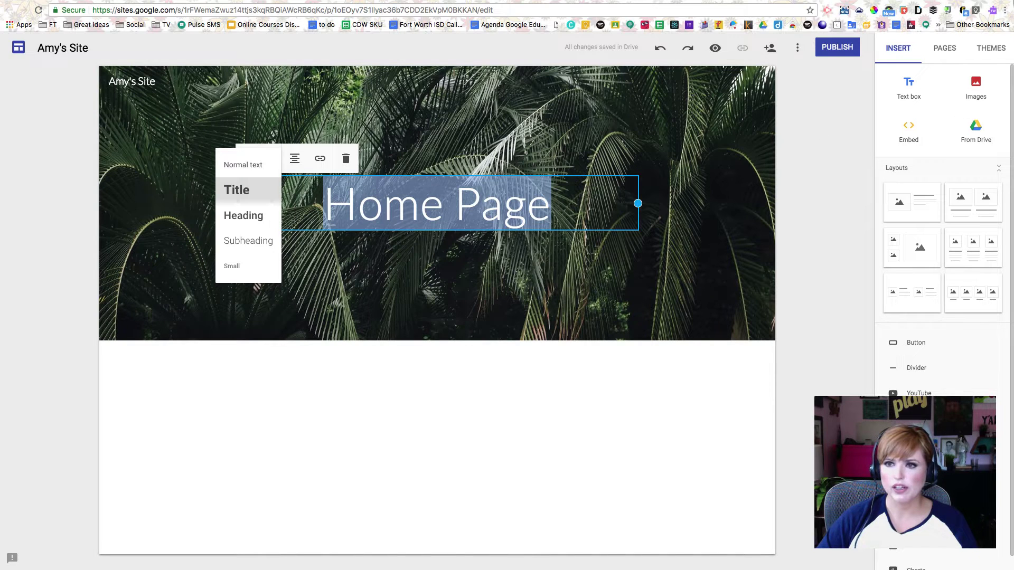
{"action": "left_click", "coordinate": [628, 404]}
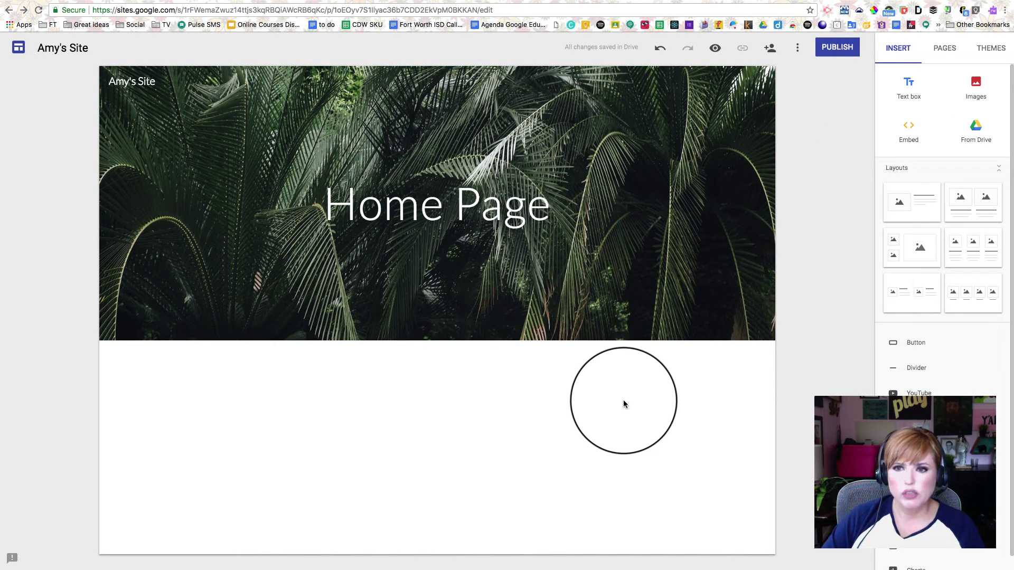
- Try the Aristotle, Diplomat, Vision, Level and Impression themes on the site, and return to the Simple theme
{"action": "left_click", "coordinate": [439, 205]}
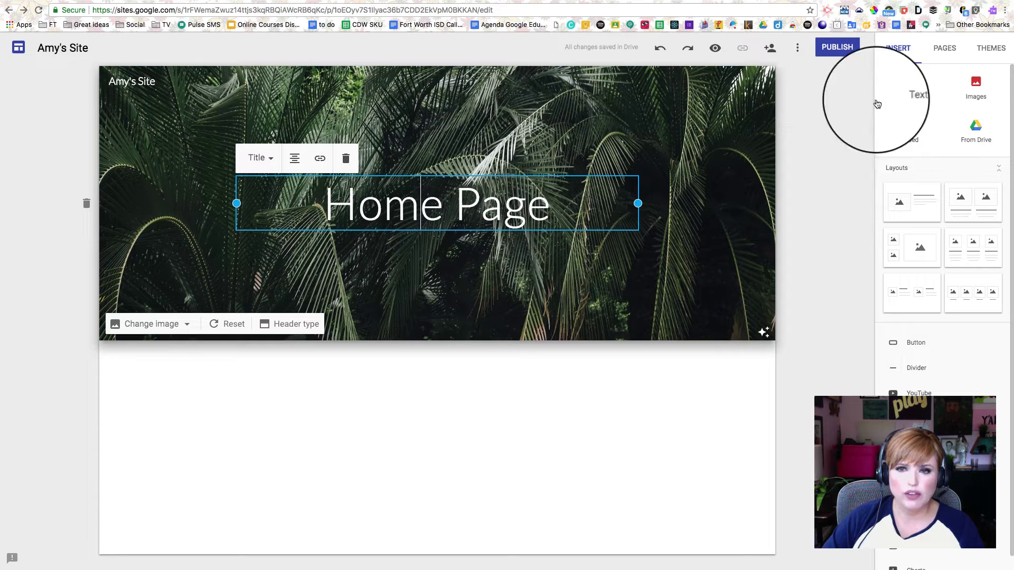
{"action": "left_click", "coordinate": [985, 53]}
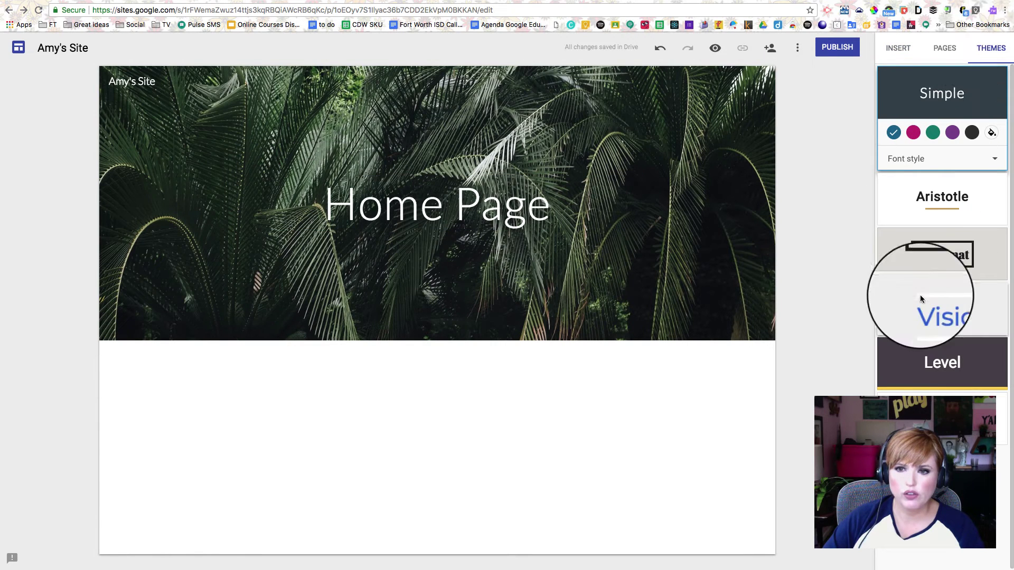
{"action": "left_click", "coordinate": [929, 213]}
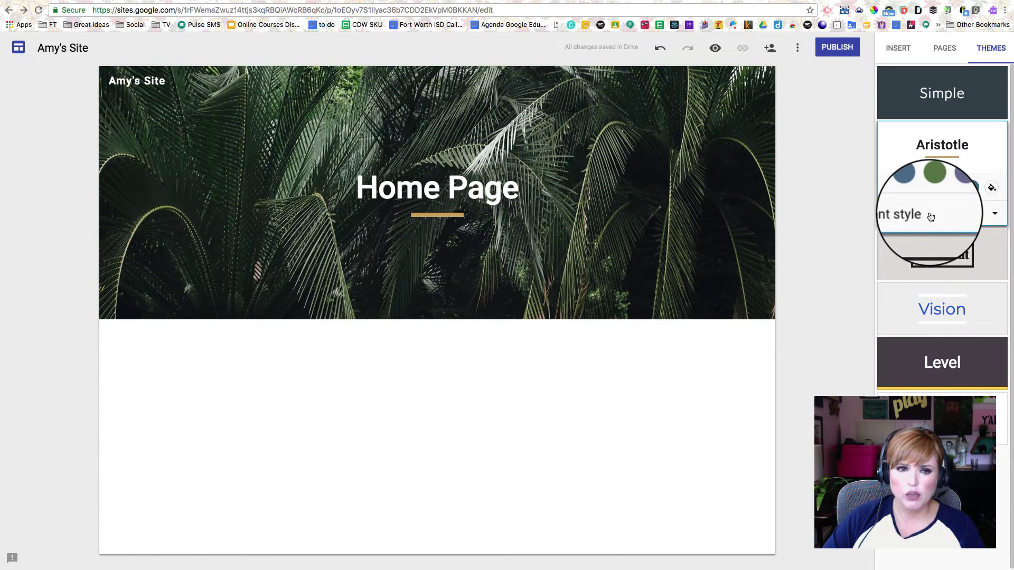
{"action": "left_click", "coordinate": [936, 261]}
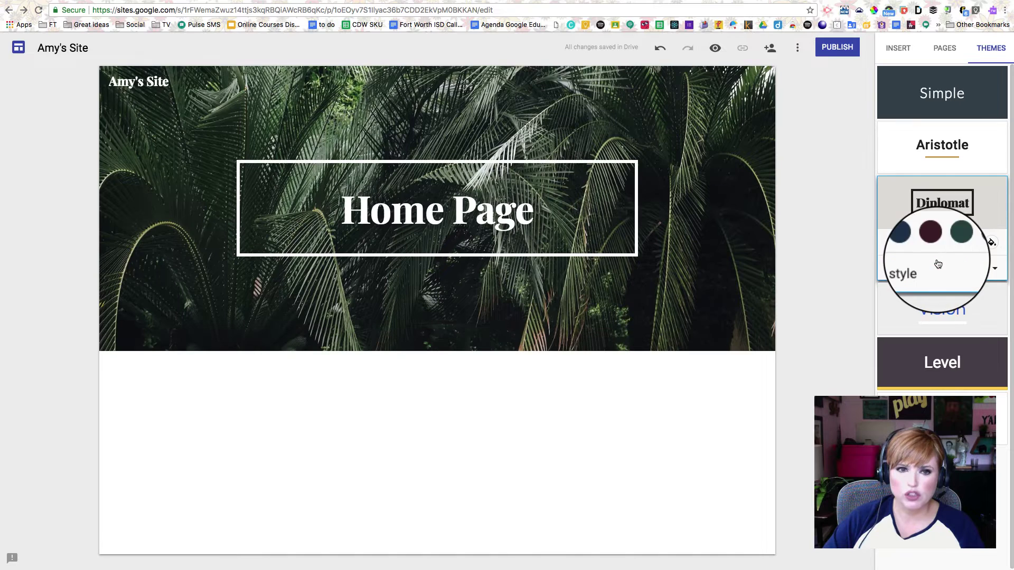
{"action": "left_click", "coordinate": [944, 325]}
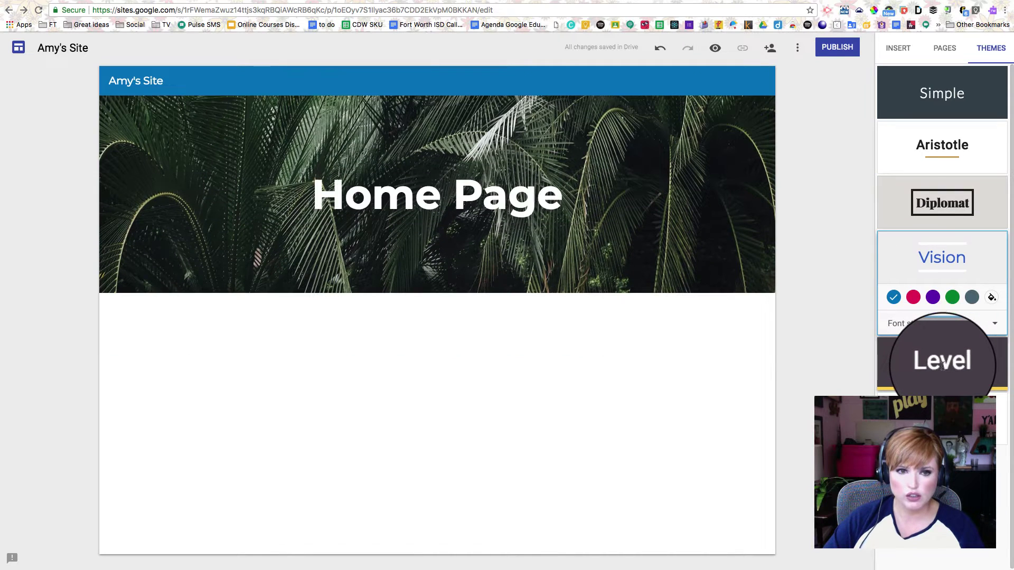
{"action": "left_click", "coordinate": [937, 371]}
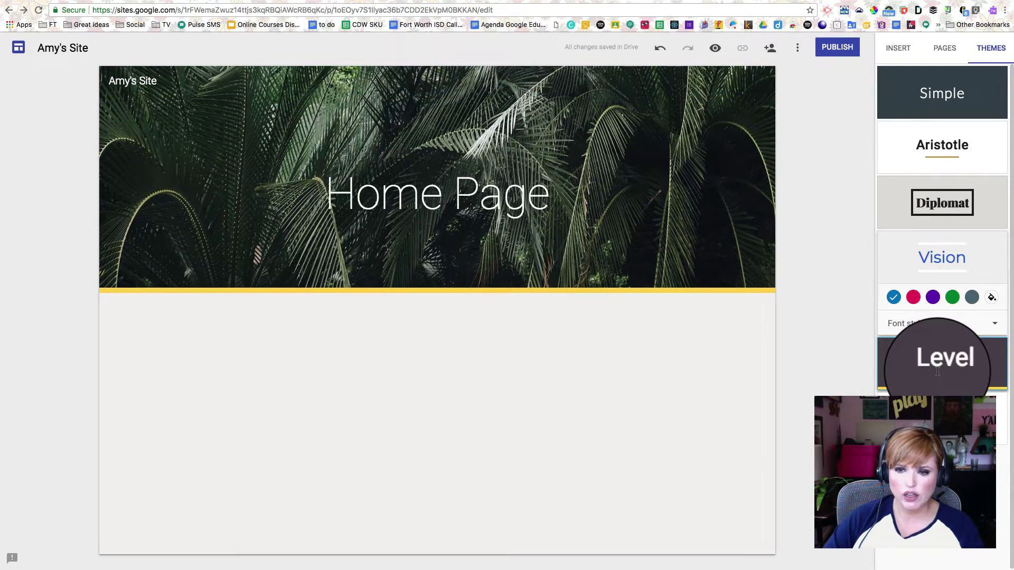
{"action": "left_click", "coordinate": [922, 417]}
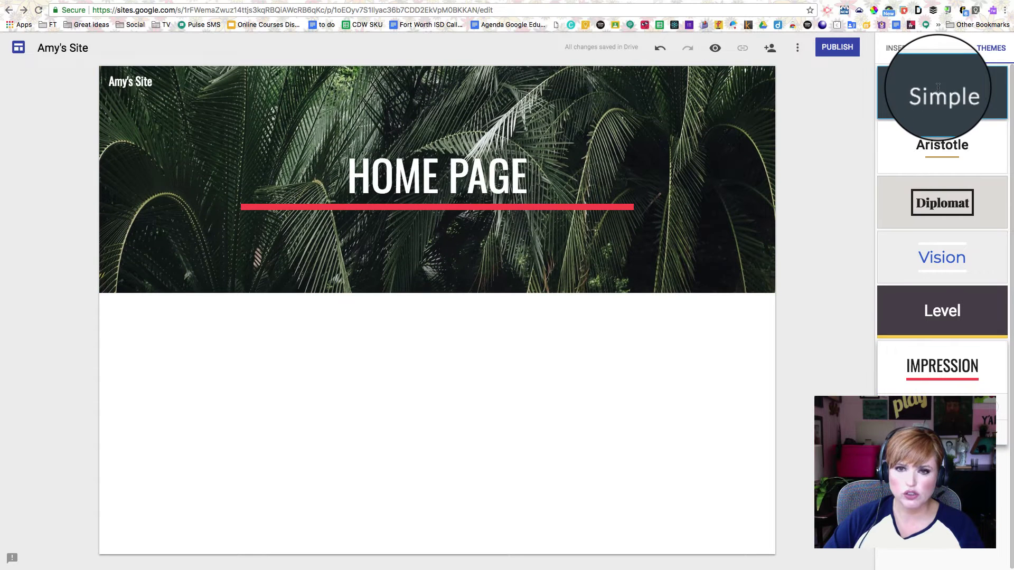
{"action": "left_click", "coordinate": [938, 87]}
- Try the downloaded tiger photo in the right half of the section below the header, and remove it
{"action": "left_click", "coordinate": [893, 49]}
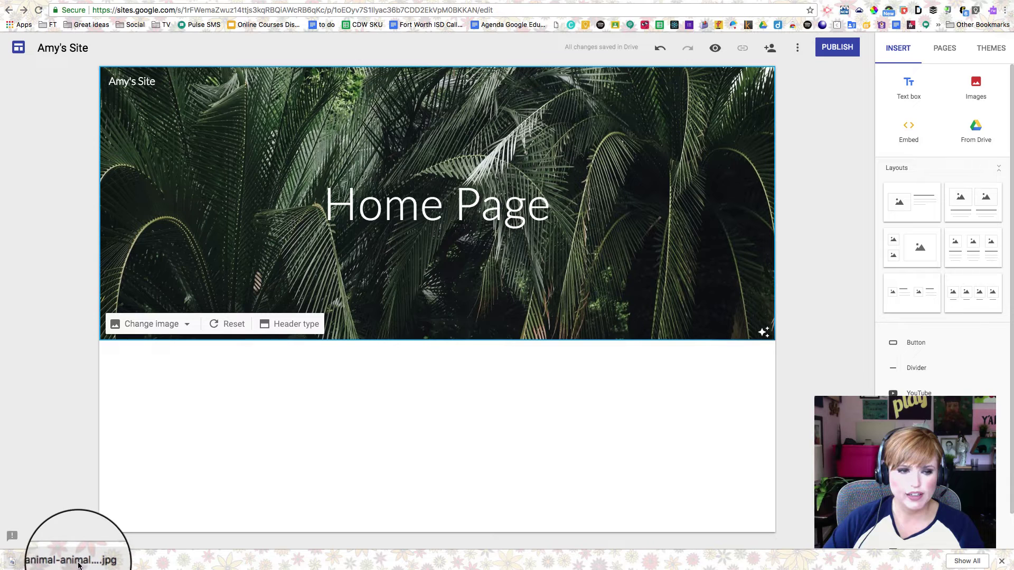
{"action": "left_click_drag", "start_coordinate": [69, 564], "coordinate": [398, 486]}
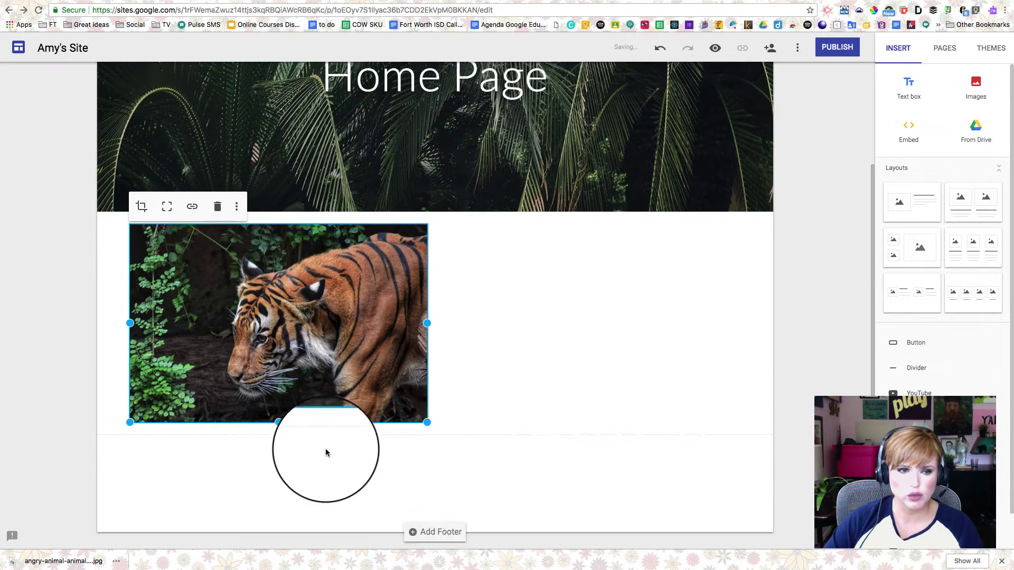
{"action": "left_click_drag", "start_coordinate": [285, 386], "coordinate": [621, 297]}
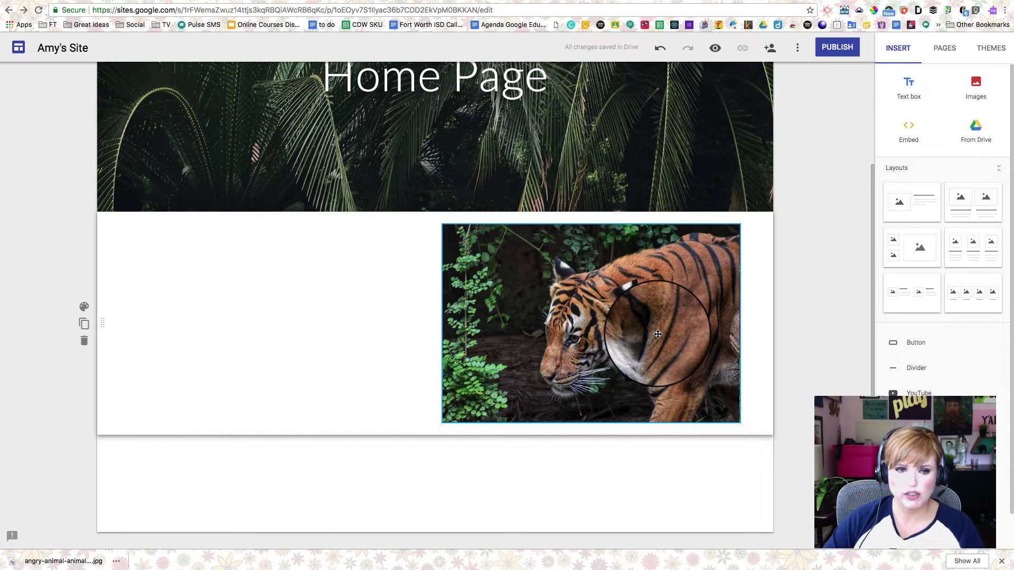
{"action": "left_click", "coordinate": [657, 334]}
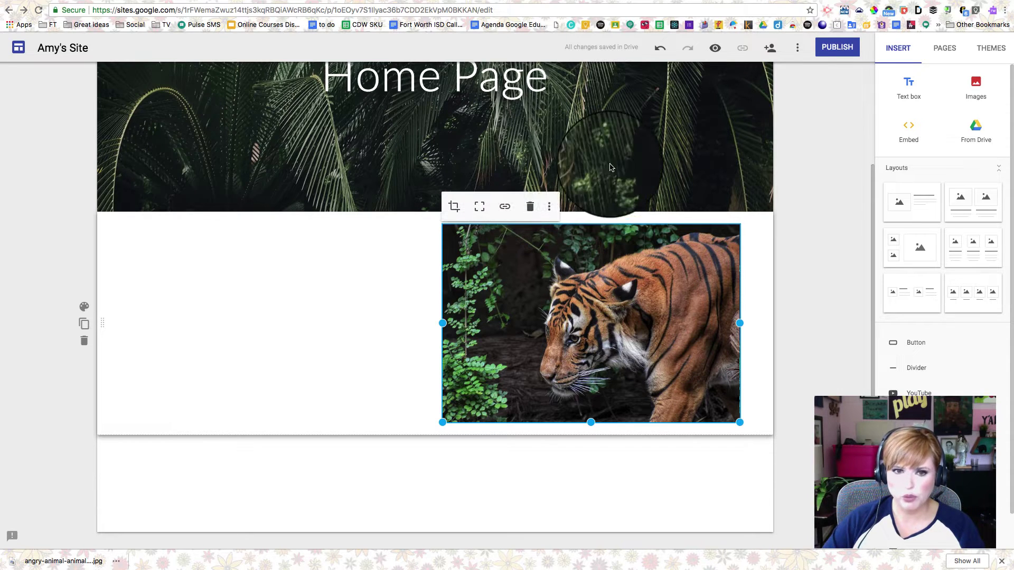
{"action": "key", "text": "Delete"}
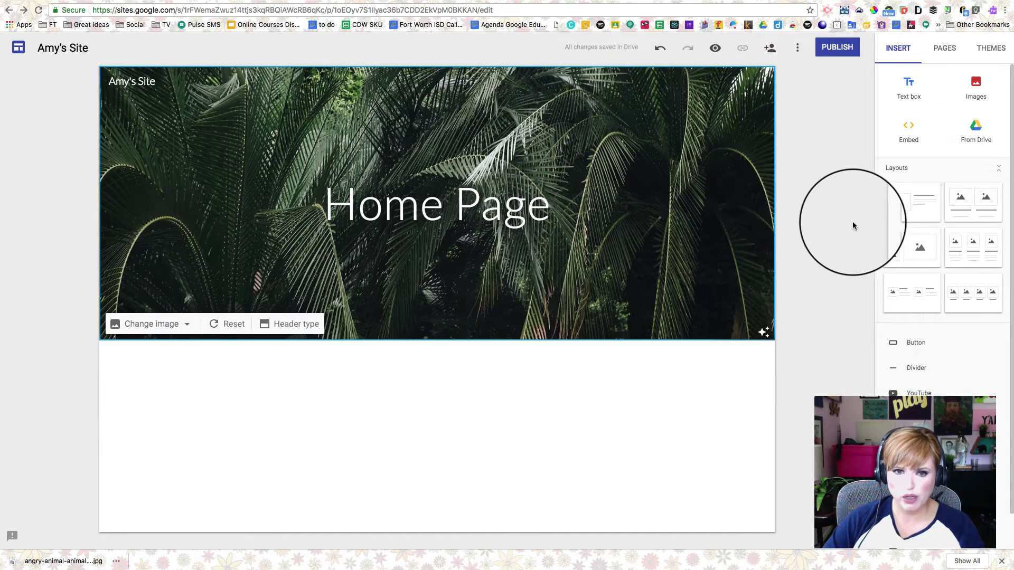
- Upload the tiger photo from the Downloads folder into the page below the header
{"action": "left_click", "coordinate": [977, 90]}
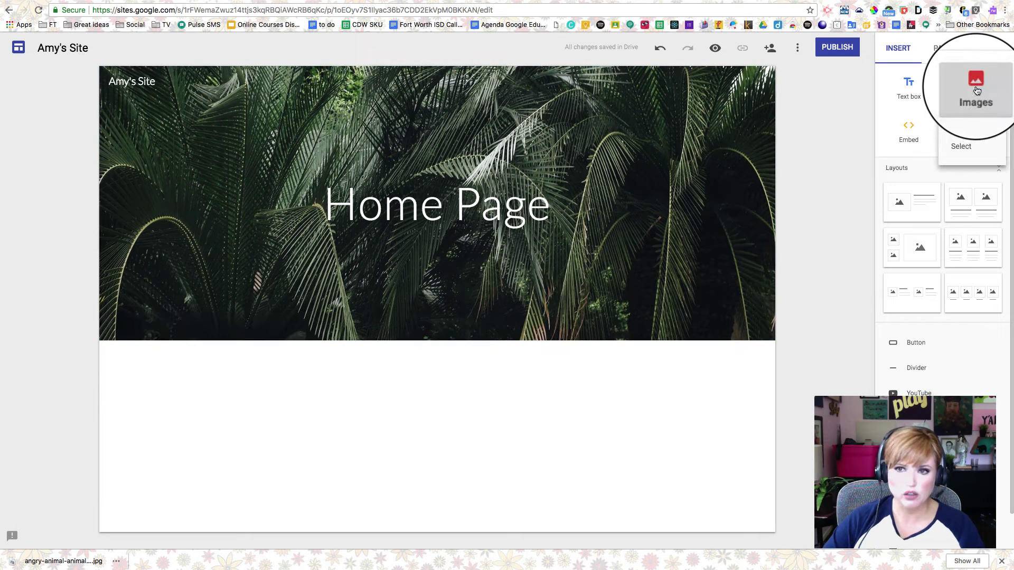
{"action": "left_click", "coordinate": [967, 125]}
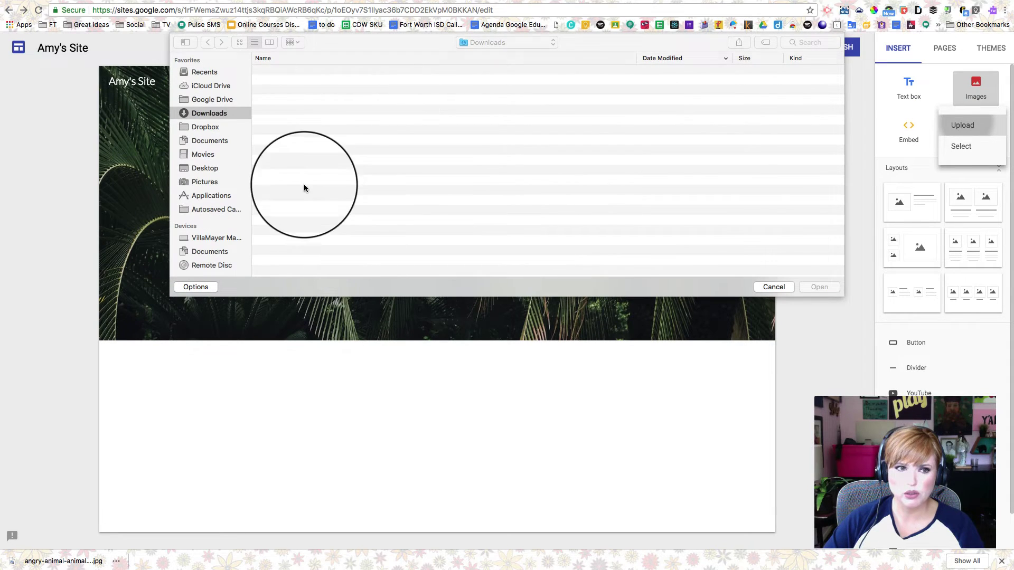
{"action": "left_click", "coordinate": [293, 71]}
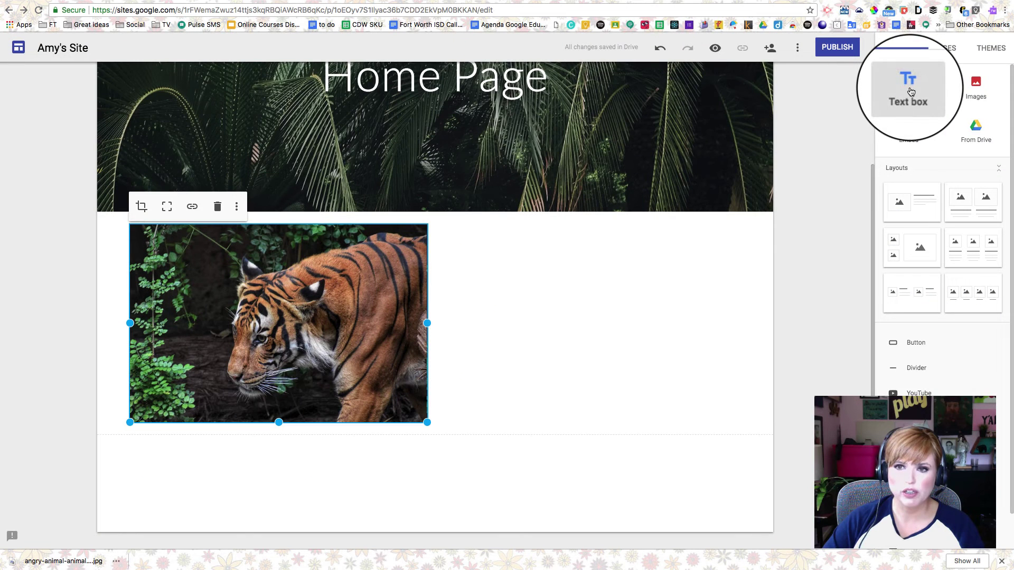
- Add a text box, narrow it to half the page width and place it to the right of the tiger photo
{"action": "left_click", "coordinate": [909, 87]}
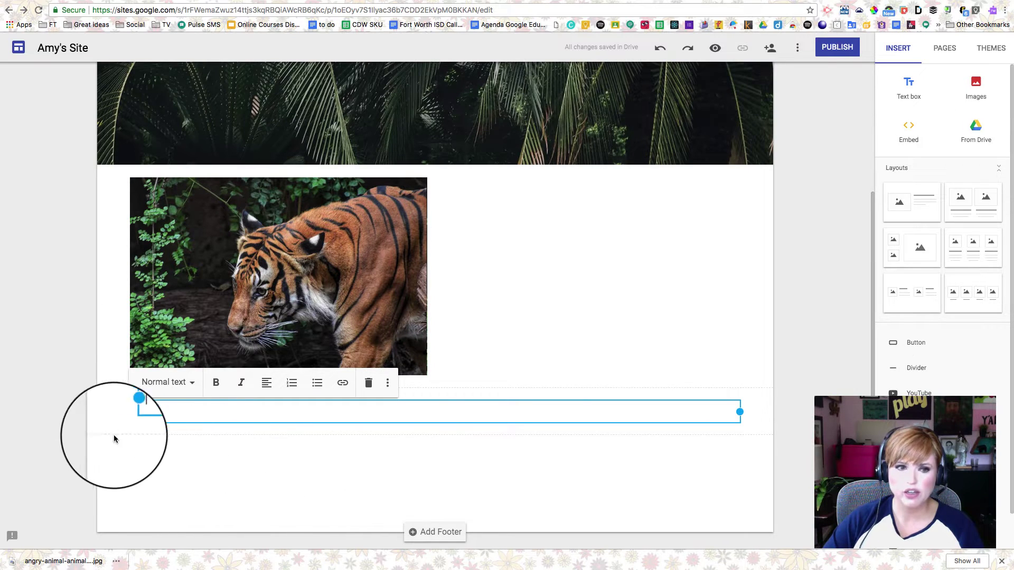
{"action": "left_click_drag", "start_coordinate": [129, 412], "coordinate": [454, 418]}
{"action": "left_click_drag", "start_coordinate": [591, 403], "coordinate": [512, 196]}
{"action": "left_click", "coordinate": [502, 240]}
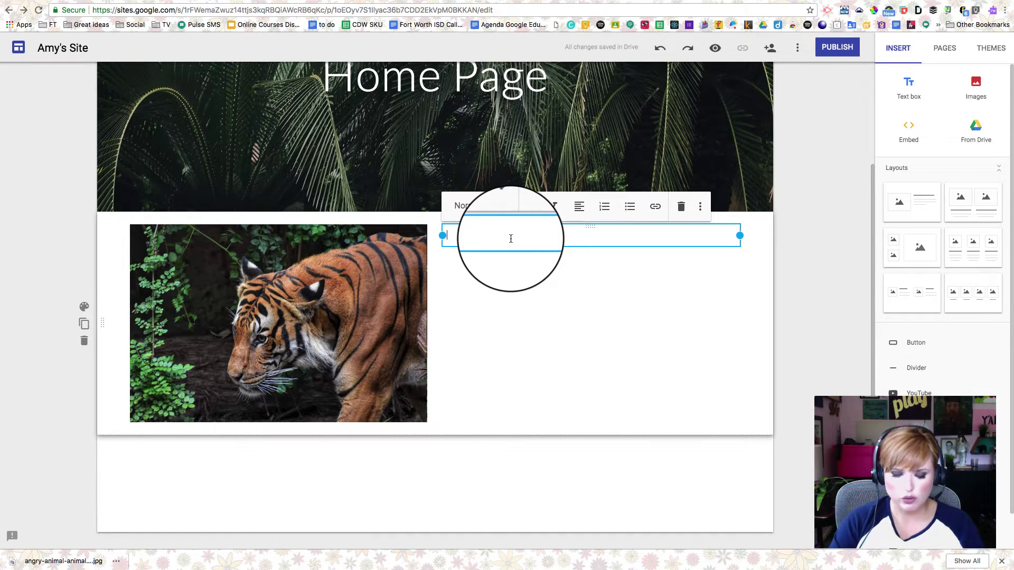
- Enter "Title" in the text box with the Title style, and add a line of filler letters beneath it as normal text
{"action": "type", "text": "Ti"}
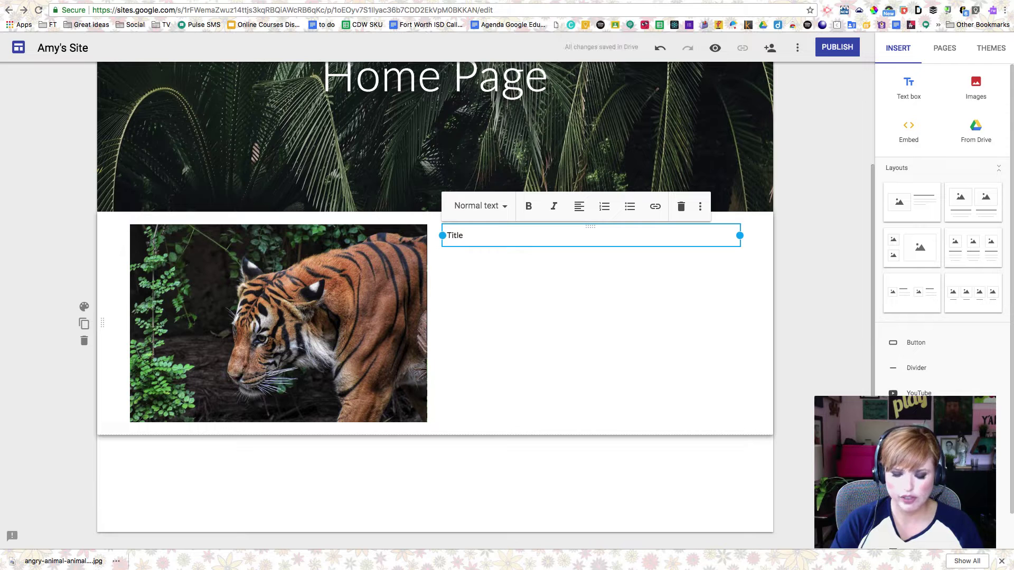
{"action": "left_click", "coordinate": [485, 211]}
{"action": "left_click", "coordinate": [501, 247]}
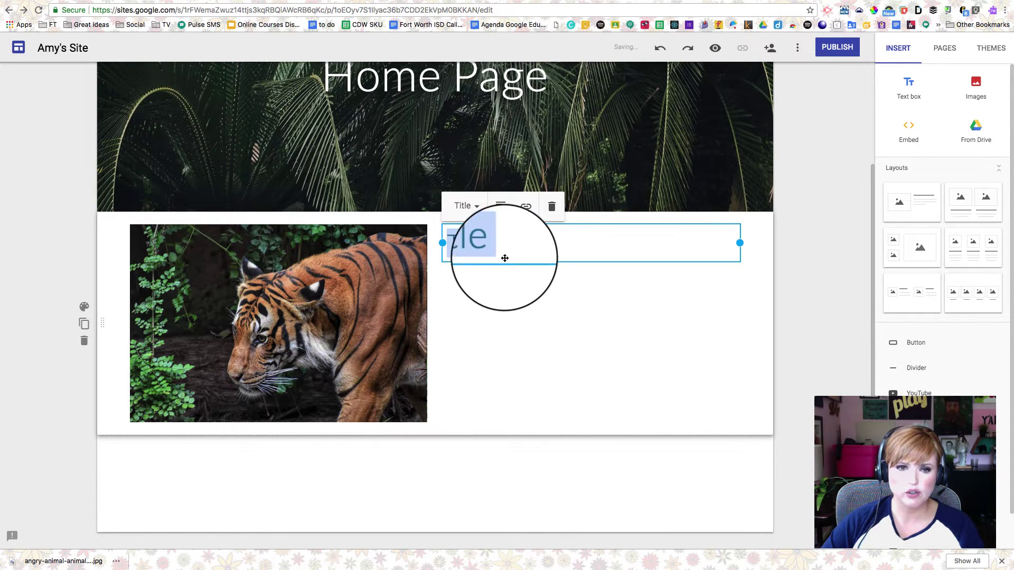
{"action": "key", "text": "Return"}
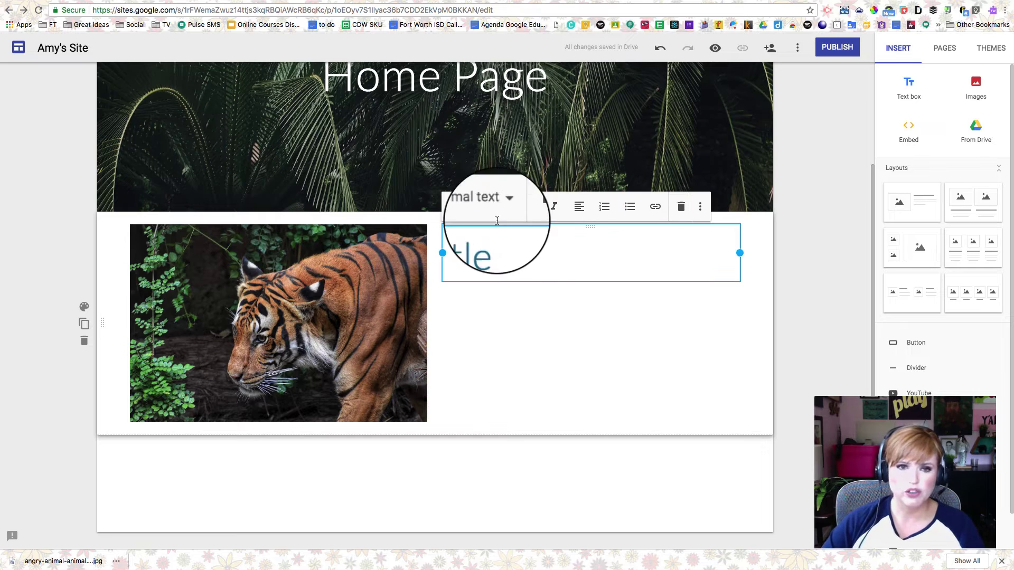
{"action": "type", "text": "a;lkjsd;flkjas;flkjas;ldkjfsa;lkdjf;salkjdf;lsakdjf;salkjdf;salkjdf;salkjf;lskdjf"}
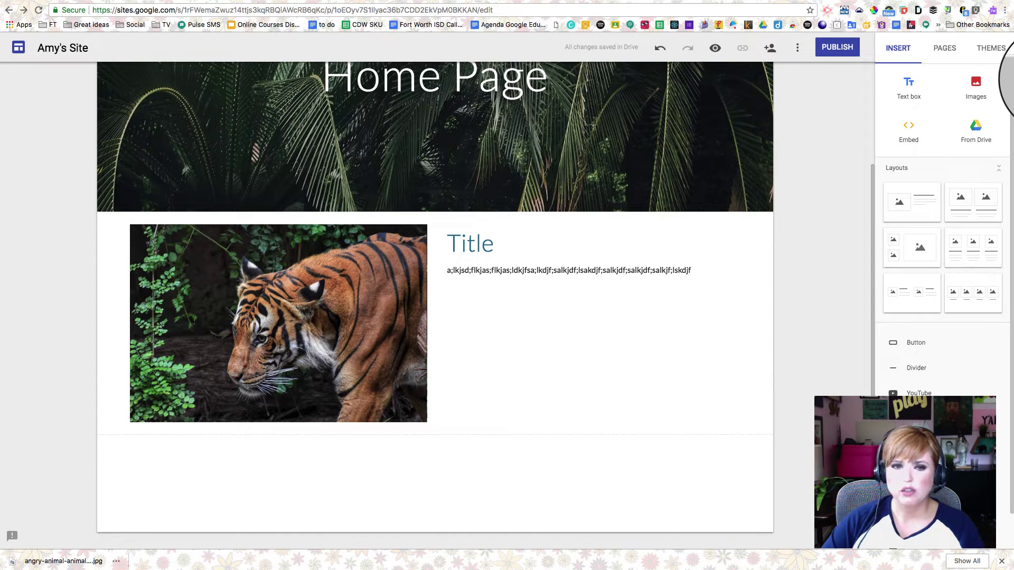
- Set the Simple theme's font style to Heavy and its color to the preset magenta
{"action": "left_click", "coordinate": [990, 48]}
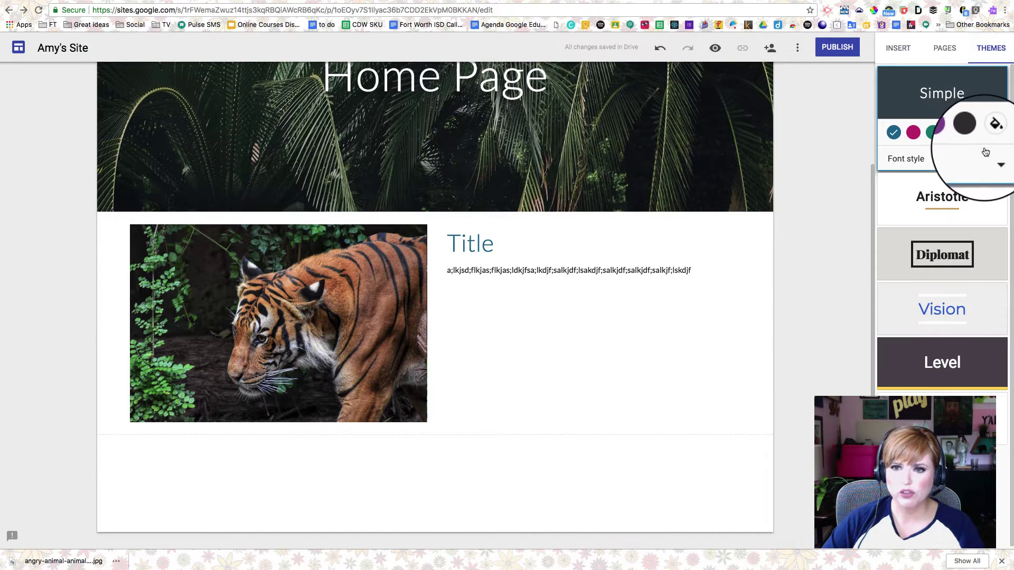
{"action": "left_click", "coordinate": [995, 158]}
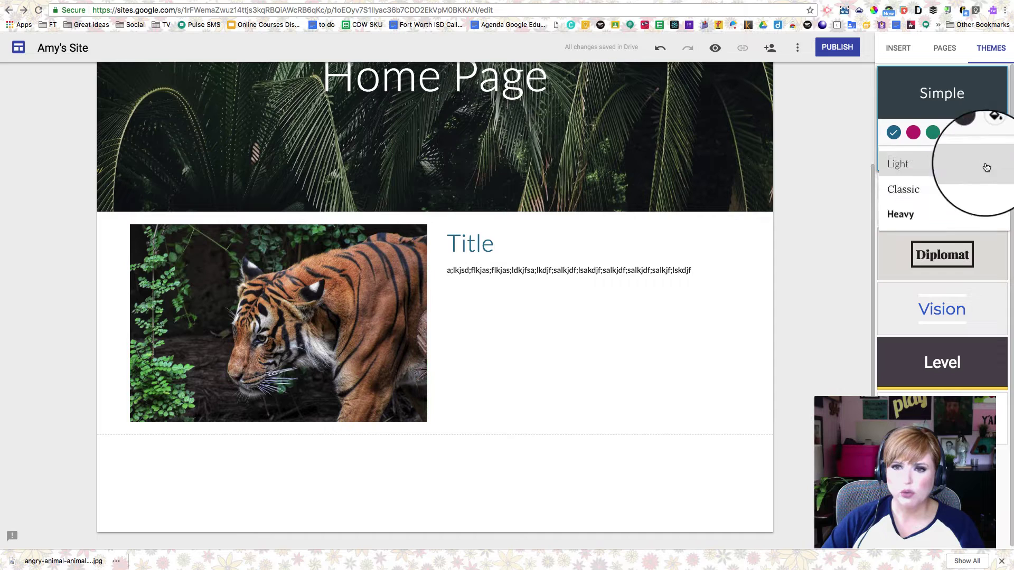
{"action": "left_click", "coordinate": [916, 217]}
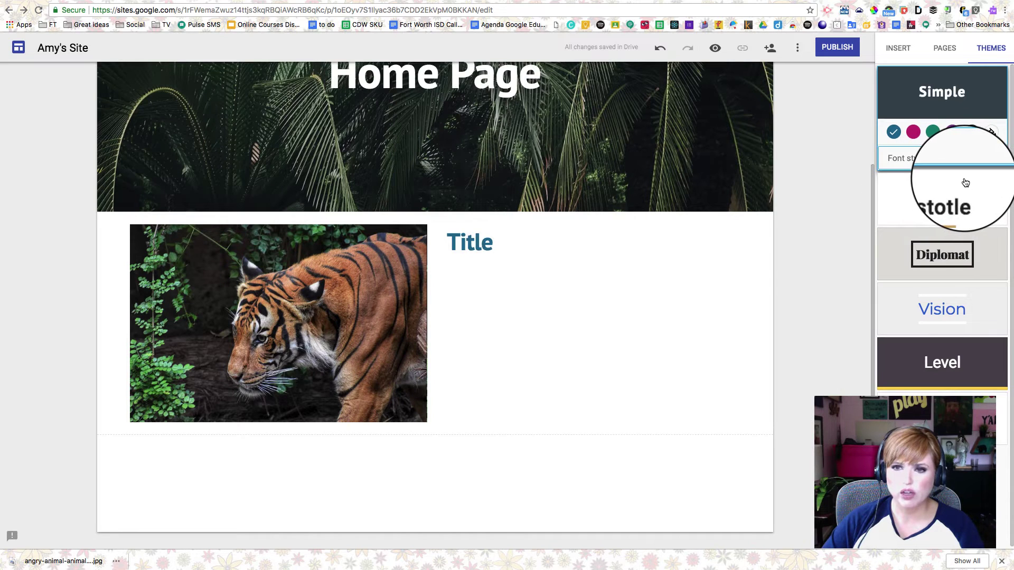
{"action": "left_click", "coordinate": [991, 133]}
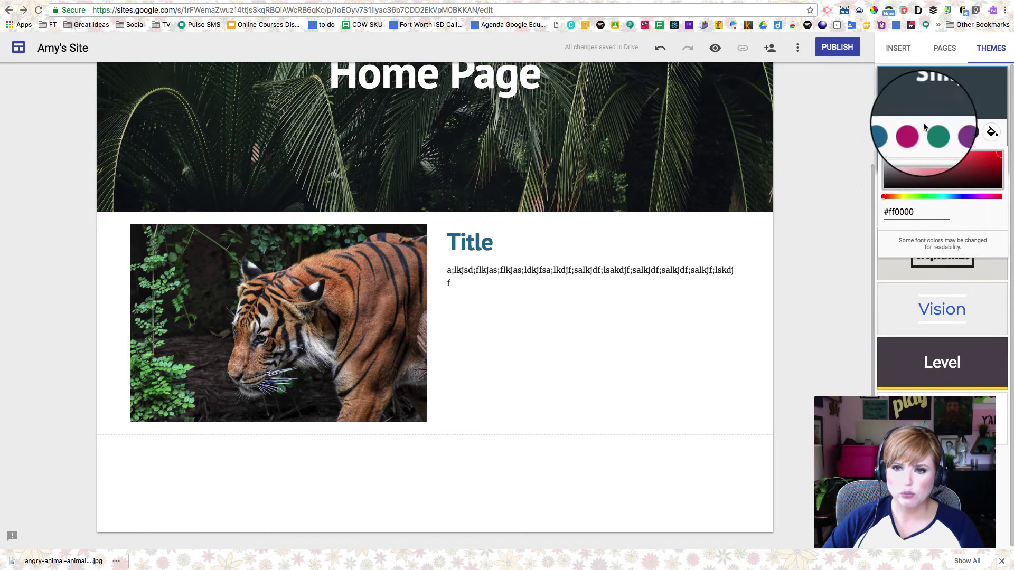
{"action": "left_click", "coordinate": [928, 178]}
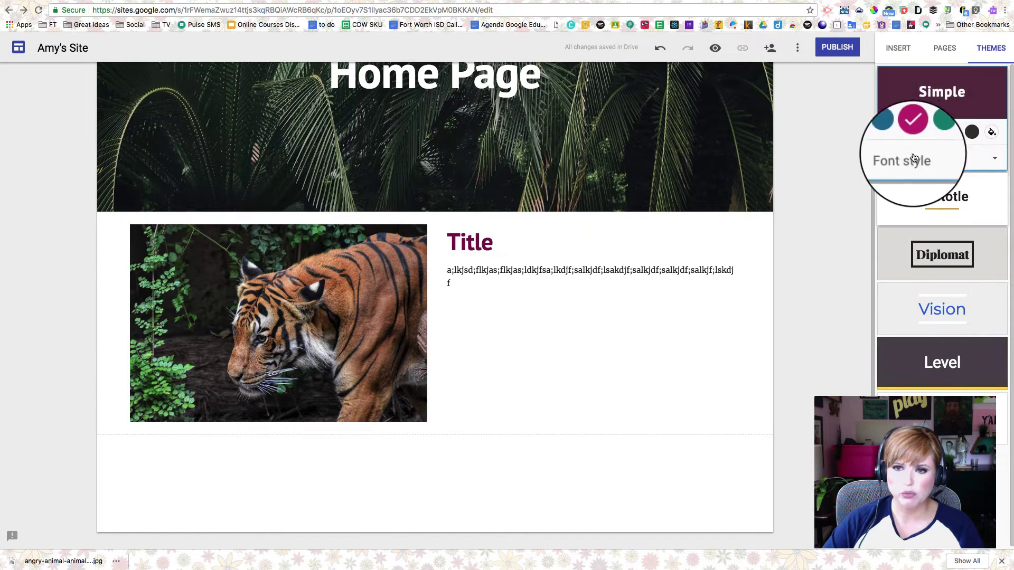
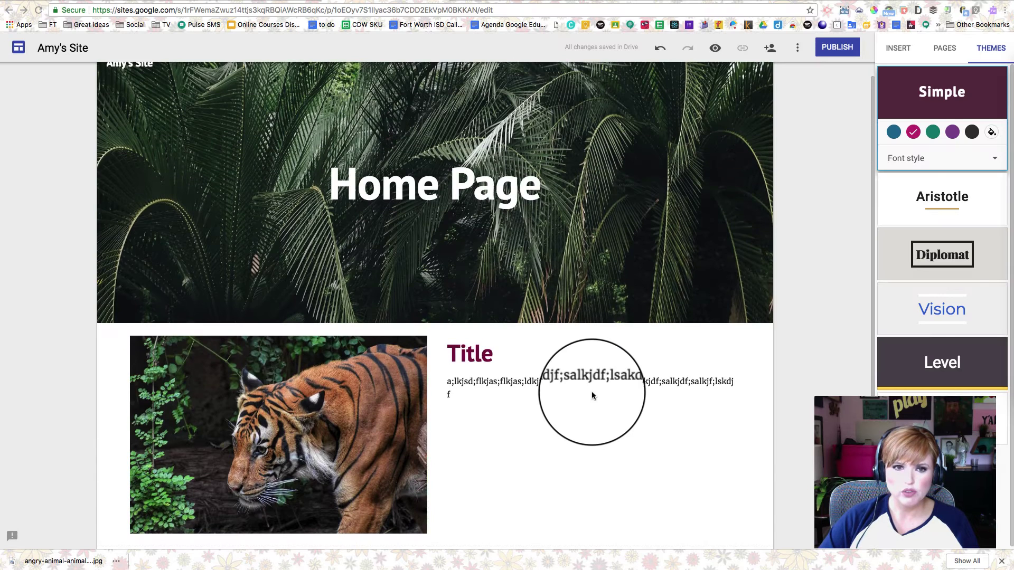
{"action": "scroll", "coordinate": [593, 393], "scroll_direction": "up", "scroll_amount": 1}
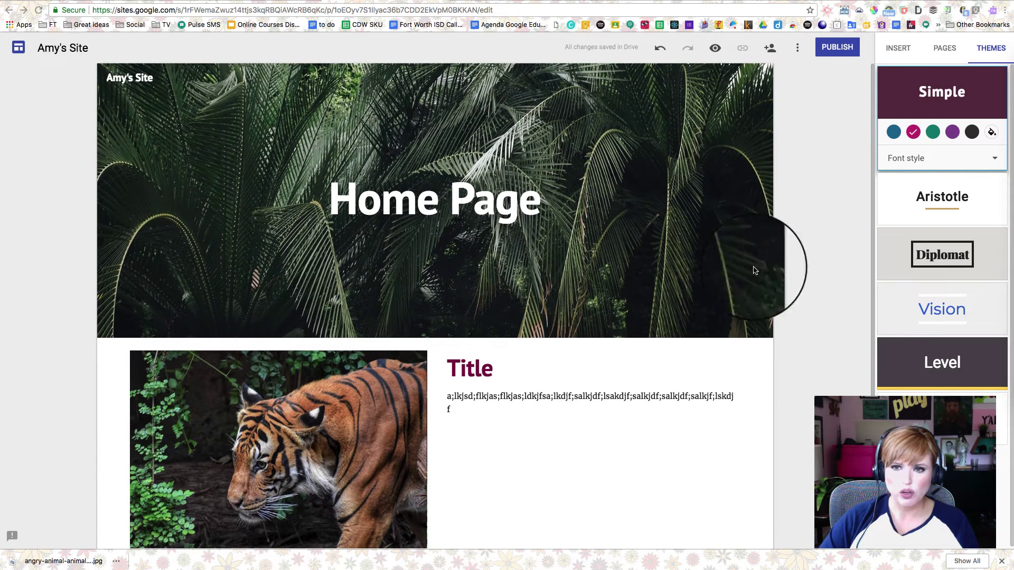
- Insert the speaker bio document with the handwritten-style heading and the New Presenter Intro slides from Google Drive together below the tiger photo
{"action": "left_click", "coordinate": [900, 48]}
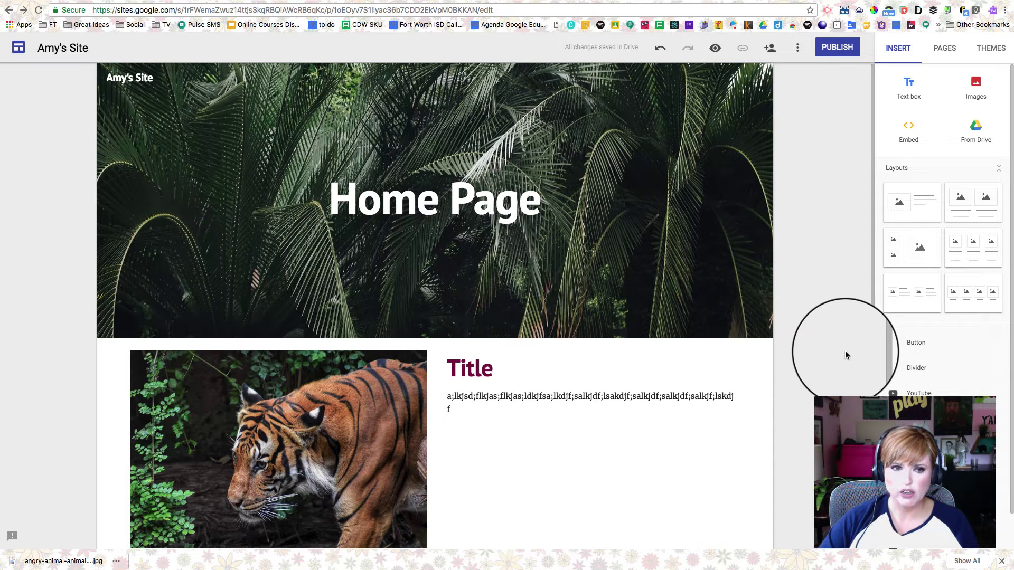
{"action": "scroll", "coordinate": [845, 355], "scroll_direction": "down", "scroll_amount": 3}
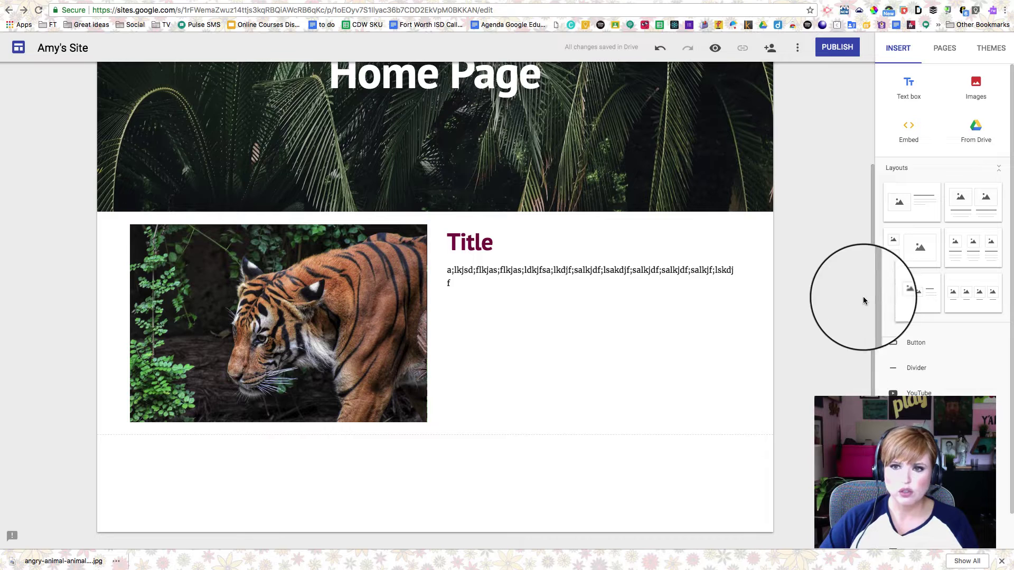
{"action": "left_click", "coordinate": [980, 159]}
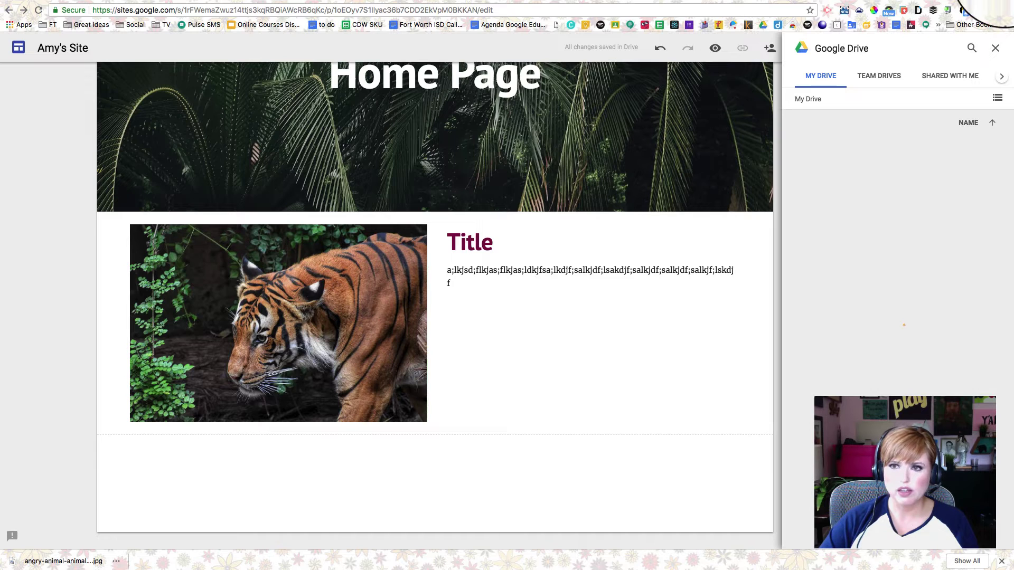
{"action": "left_click", "coordinate": [1003, 562]}
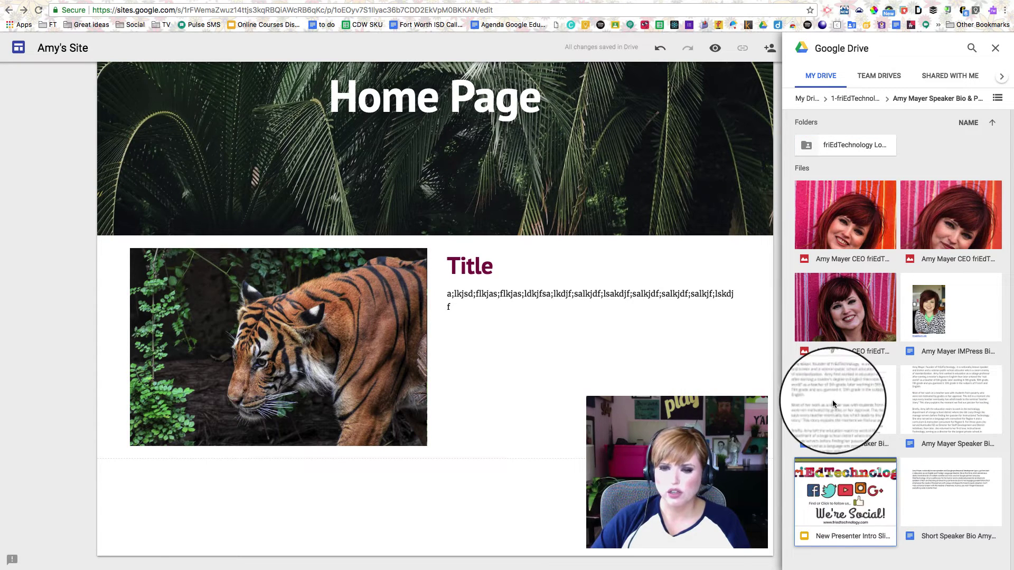
{"action": "left_click", "coordinate": [836, 407]}
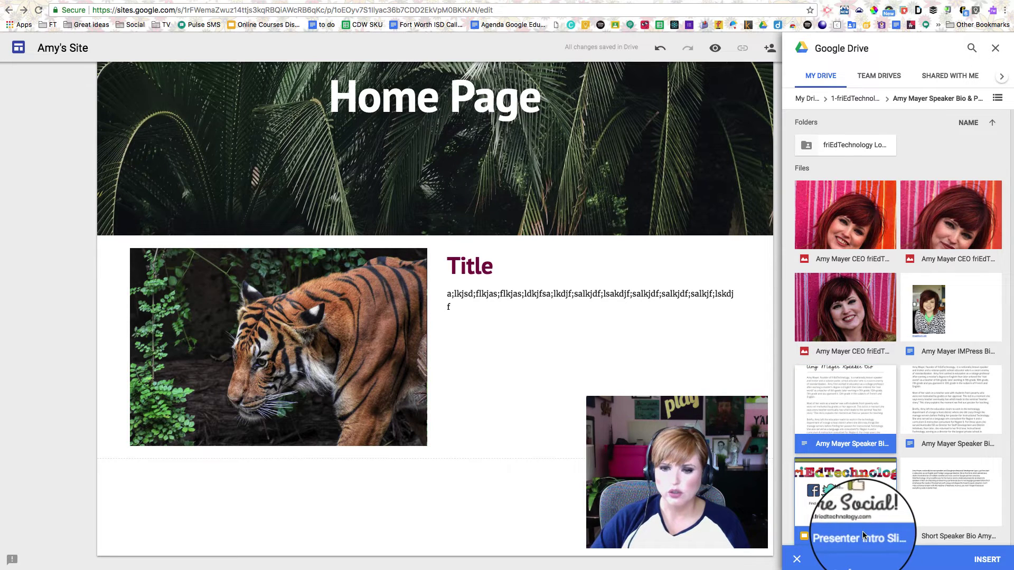
{"action": "left_click", "coordinate": [845, 496]}
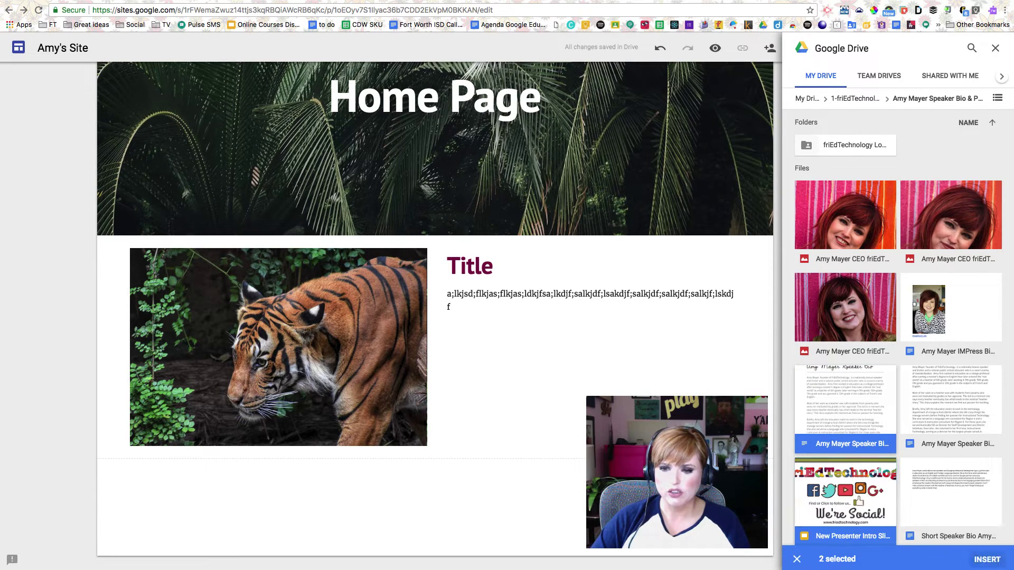
{"action": "left_click", "coordinate": [985, 559]}
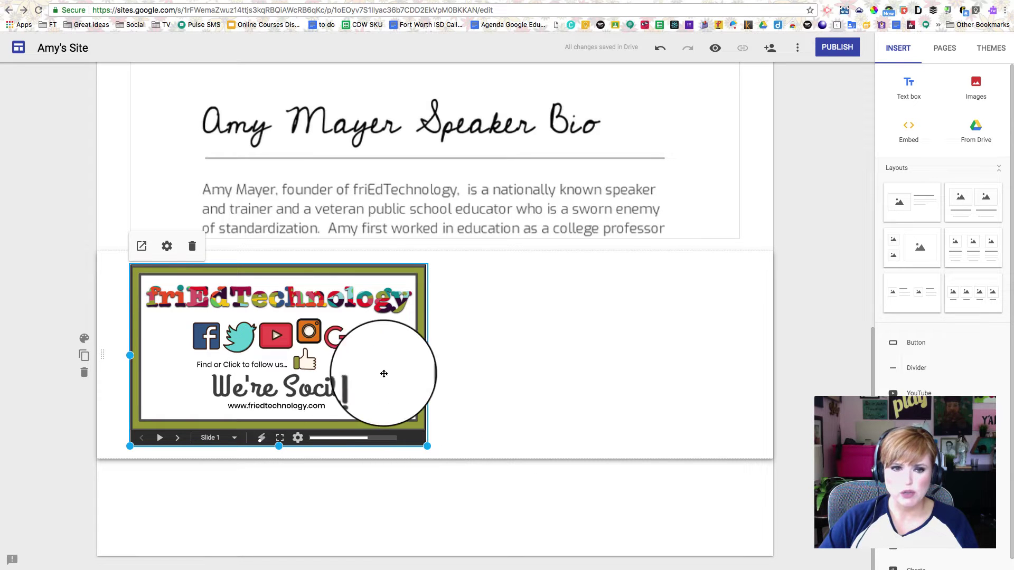
- Enlarge the embedded slides to about two thirds of the content width and center them beneath the speaker bio document
{"action": "left_click_drag", "start_coordinate": [381, 372], "coordinate": [371, 308]}
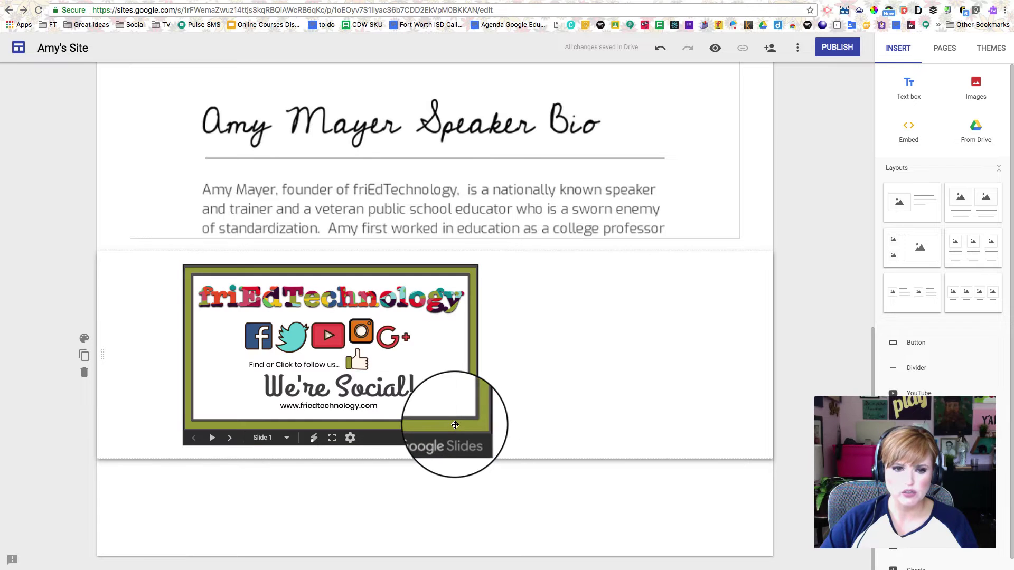
{"action": "left_click_drag", "start_coordinate": [477, 446], "coordinate": [611, 550]}
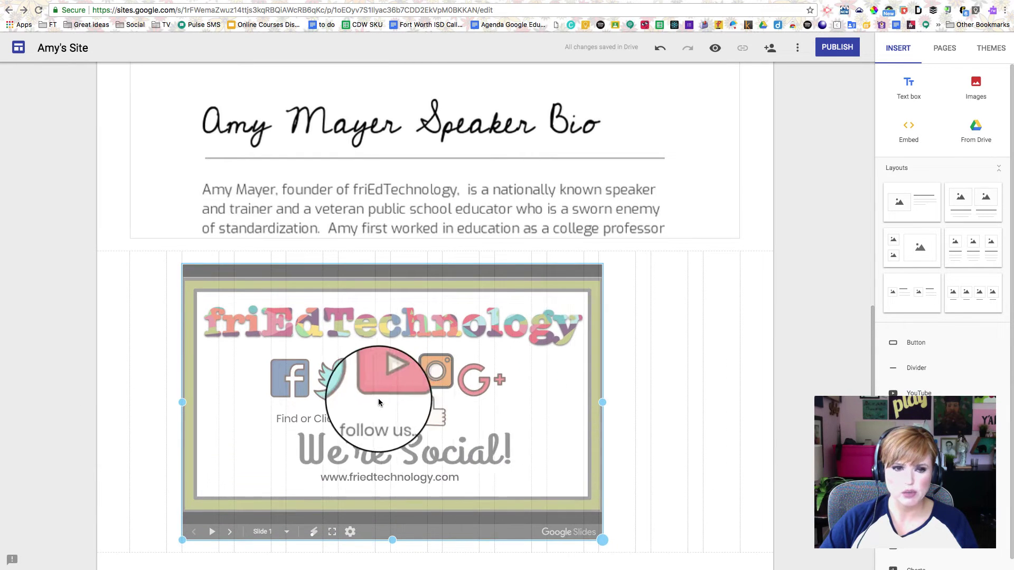
{"action": "mouse_move", "coordinate": [382, 400]}
{"action": "left_mouse_down"}
{"action": "mouse_move", "coordinate": [443, 399]}
{"action": "mouse_move", "coordinate": [429, 408]}
{"action": "mouse_move", "coordinate": [394, 387]}
{"action": "left_mouse_up"}
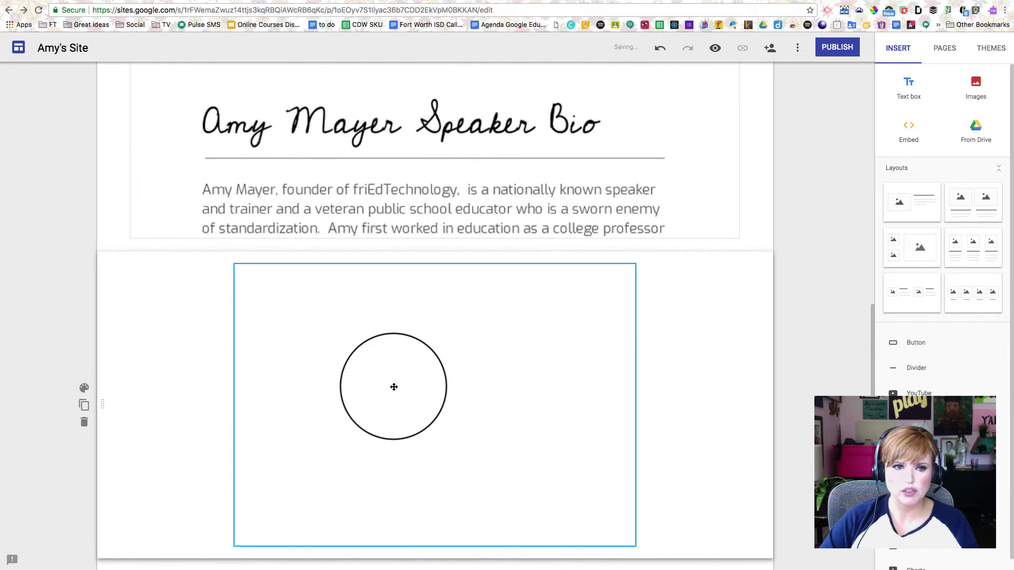
- Reduce the height of the embedded speaker bio document slightly so its preview ends one text line earlier
{"action": "left_click", "coordinate": [338, 189]}
{"action": "scroll", "coordinate": [400, 192], "scroll_direction": "up", "scroll_amount": 5}
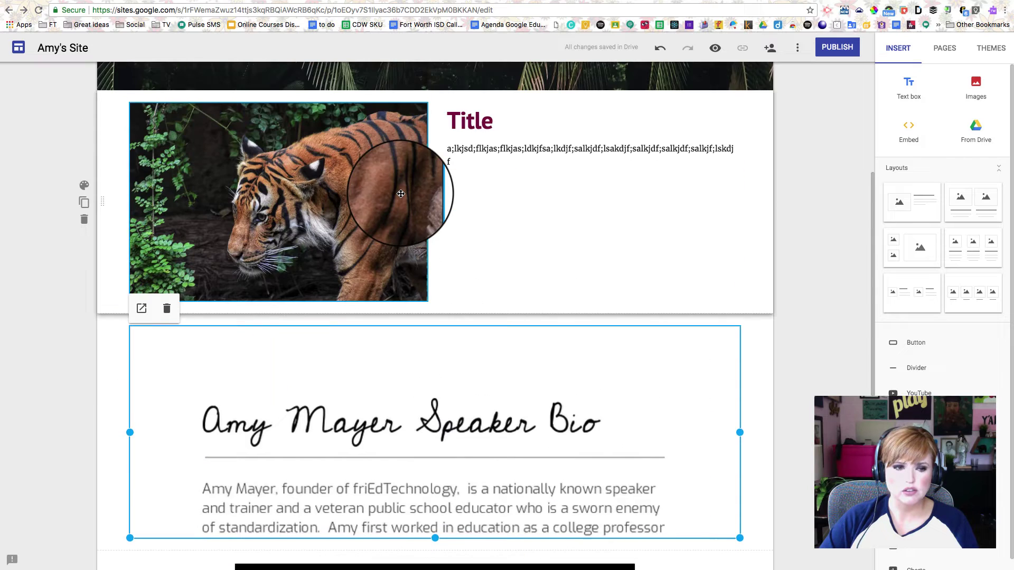
{"action": "scroll", "coordinate": [402, 194], "scroll_direction": "down", "scroll_amount": 2}
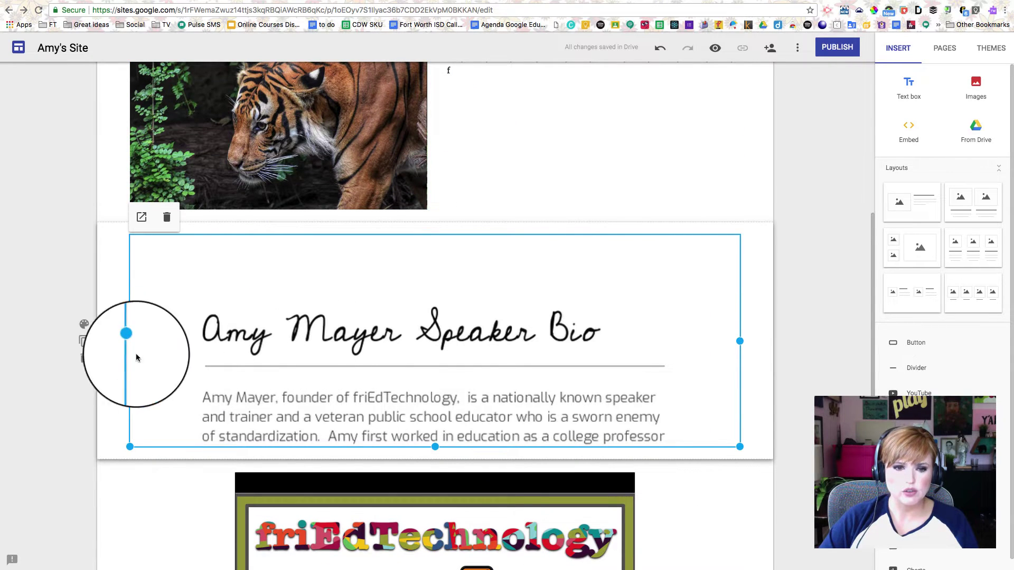
{"action": "mouse_move", "coordinate": [433, 446]}
{"action": "left_mouse_down"}
{"action": "mouse_move", "coordinate": [438, 499]}
{"action": "mouse_move", "coordinate": [434, 430]}
{"action": "left_mouse_up"}
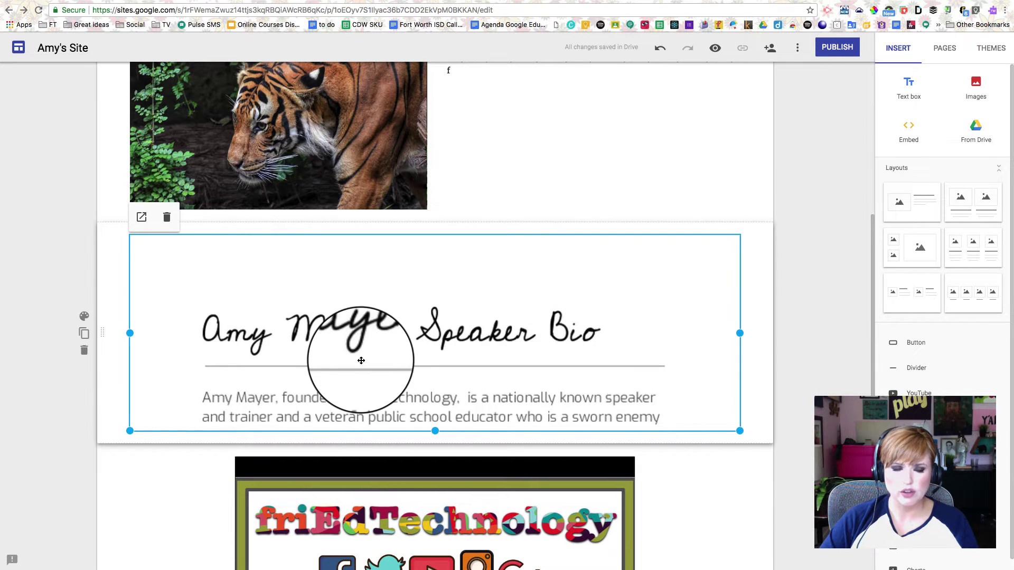
- Search YouTube for "friedtechnology google doc" and insert the video "Speech Recognition Add-On for Google Docs" below the tiger photo
{"action": "scroll", "coordinate": [362, 338], "scroll_direction": "down", "scroll_amount": 1}
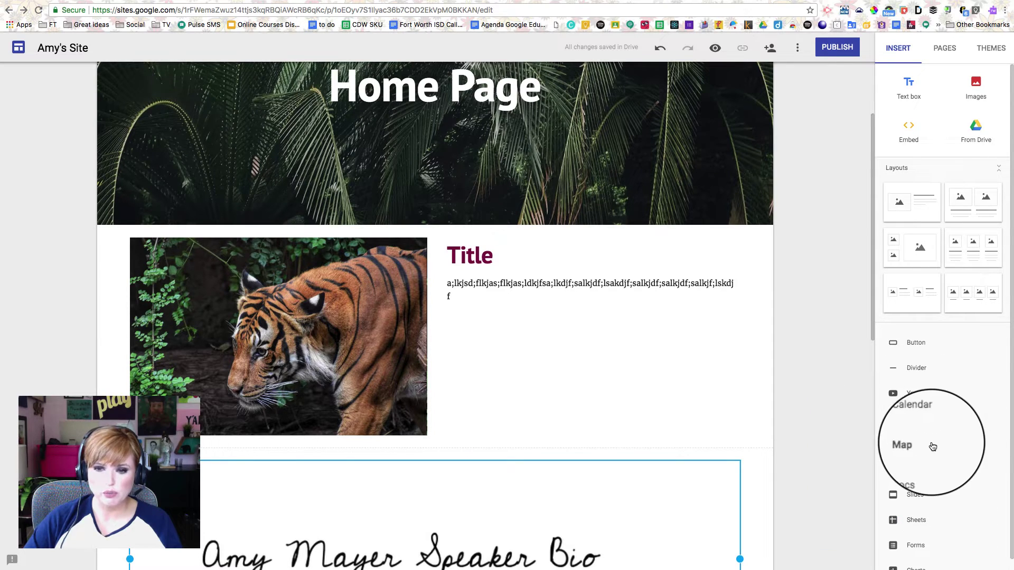
{"action": "scroll", "coordinate": [929, 448], "scroll_direction": "down", "scroll_amount": 1}
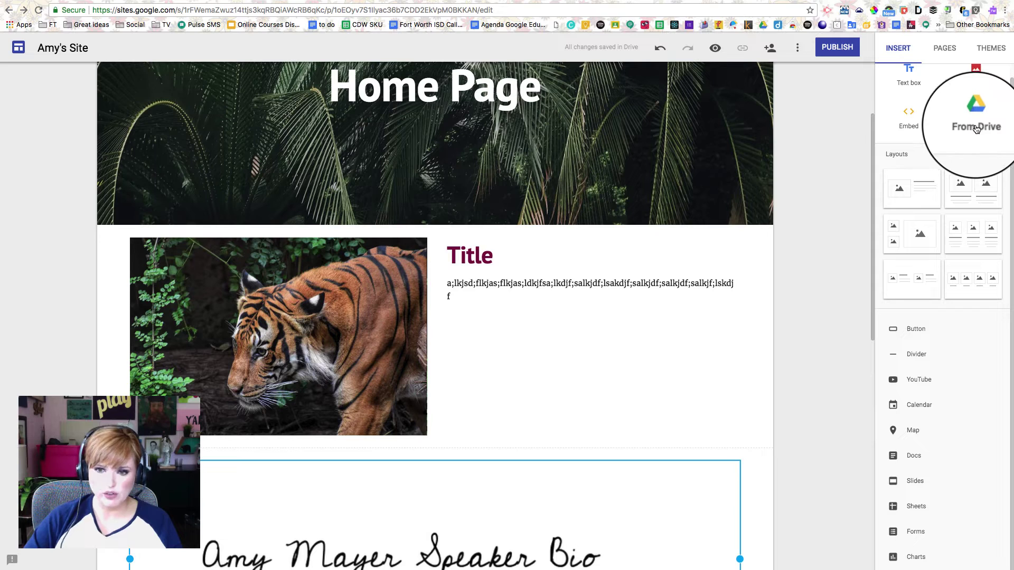
{"action": "left_click", "coordinate": [920, 380]}
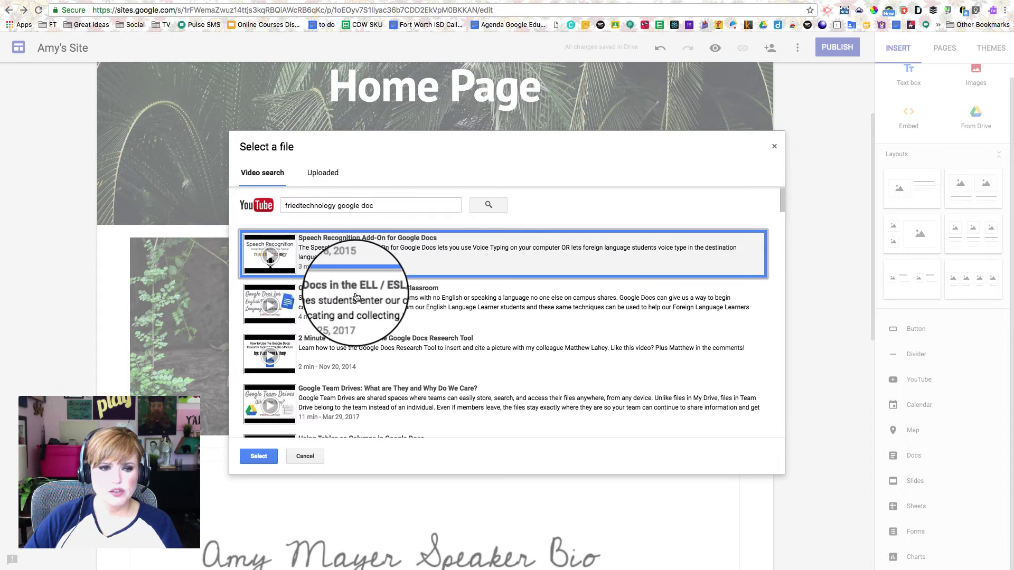
{"action": "left_click", "coordinate": [274, 456]}
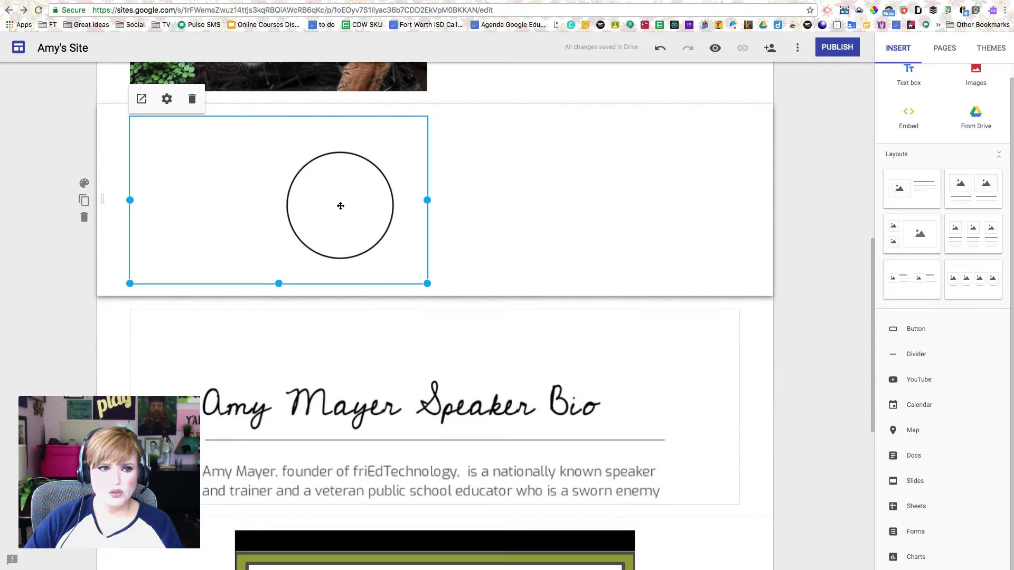
- Move the YouTube video into the section above, directly beneath the Title text beside the tiger photo
{"action": "scroll", "coordinate": [339, 204], "scroll_direction": "up", "scroll_amount": 2}
{"action": "scroll", "coordinate": [334, 227], "scroll_direction": "up", "scroll_amount": 2}
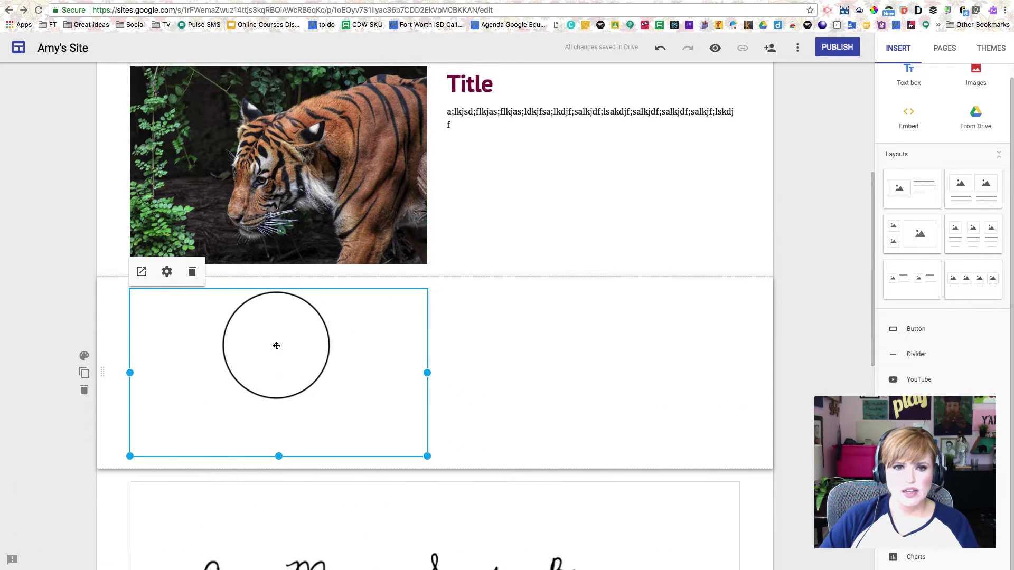
{"action": "left_click_drag", "start_coordinate": [276, 344], "coordinate": [557, 387]}
{"action": "scroll", "coordinate": [591, 211], "scroll_direction": "up", "scroll_amount": 5}
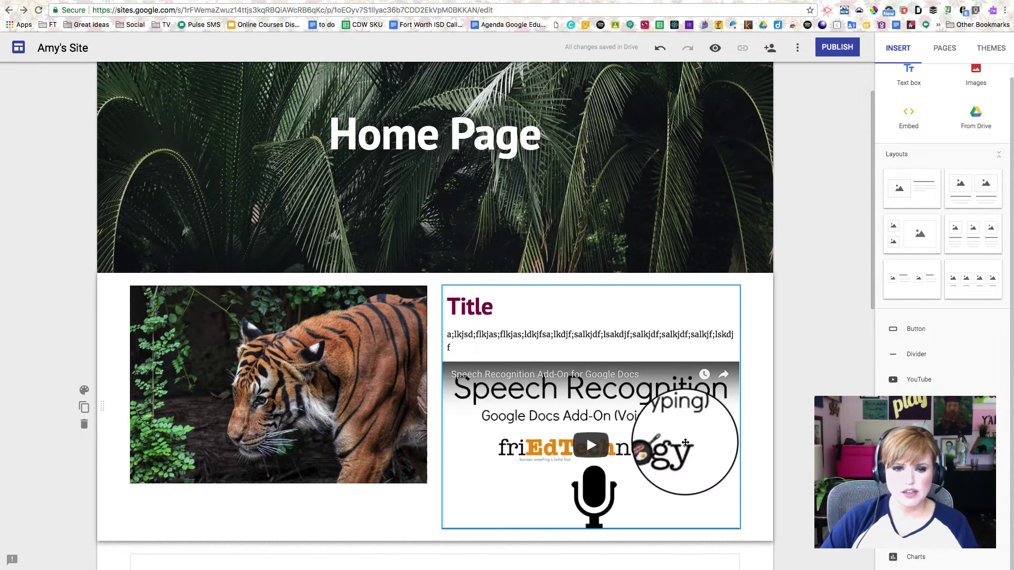
- Shrink the combined Title text and video group until its lower edge lines up with the tiger photo
{"action": "left_click", "coordinate": [683, 513]}
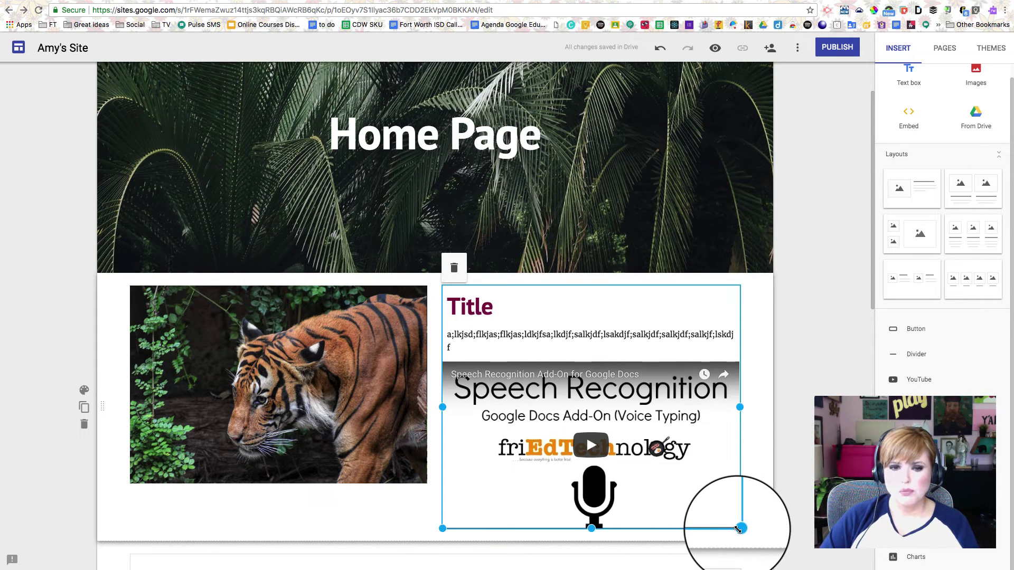
{"action": "left_click_drag", "start_coordinate": [750, 530], "coordinate": [713, 497]}
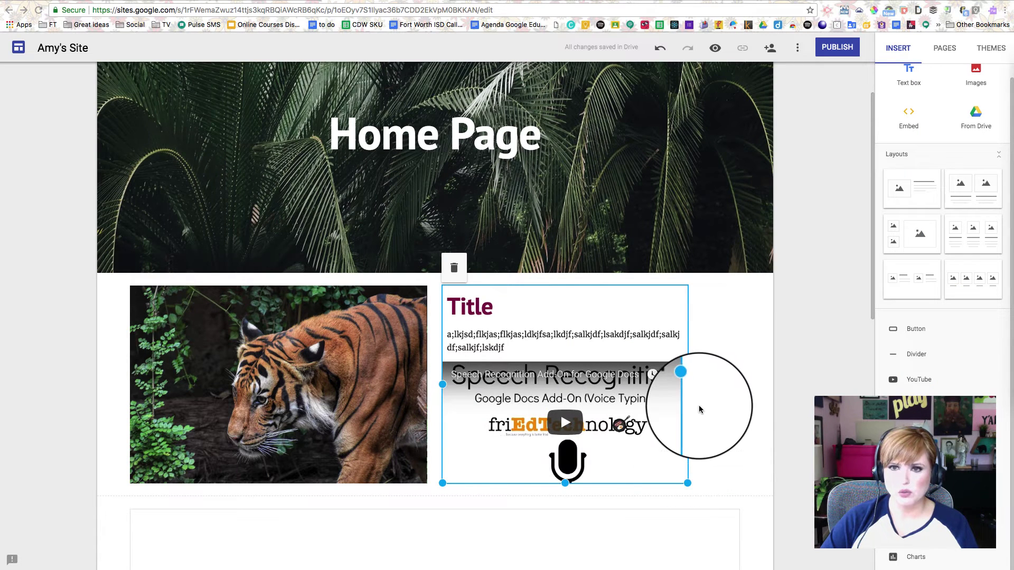
{"action": "scroll", "coordinate": [713, 310], "scroll_direction": "up", "scroll_amount": 2}
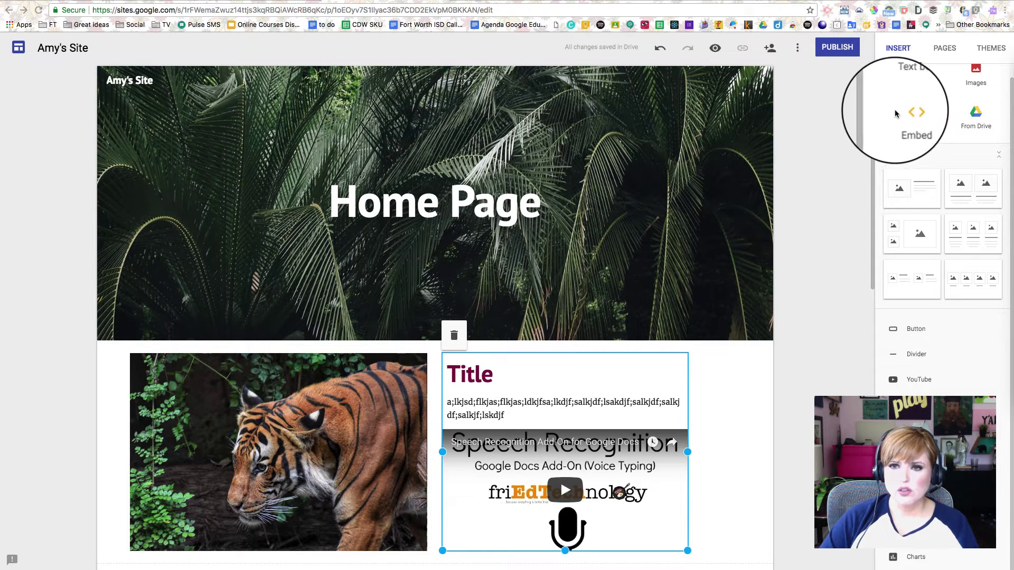
- Add a new page named "Page 2" to the site
{"action": "left_click", "coordinate": [944, 49]}
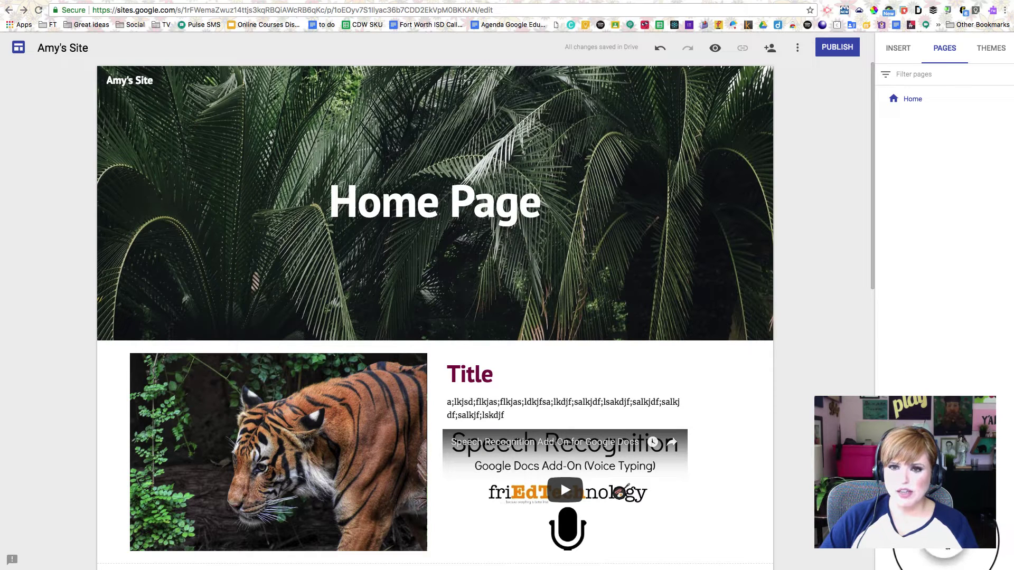
{"action": "left_click", "coordinate": [945, 546]}
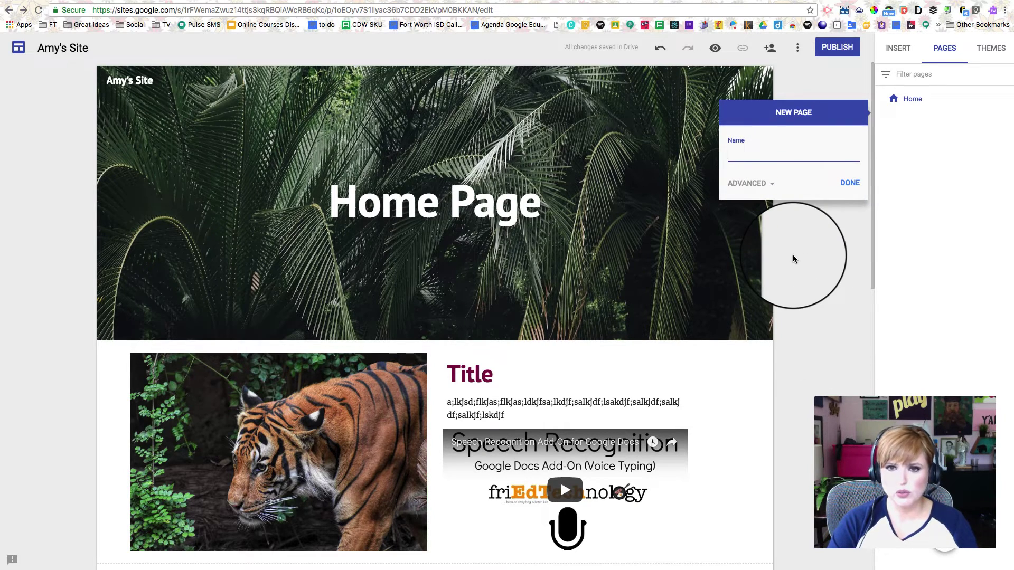
{"action": "type", "text": "Page 2"}
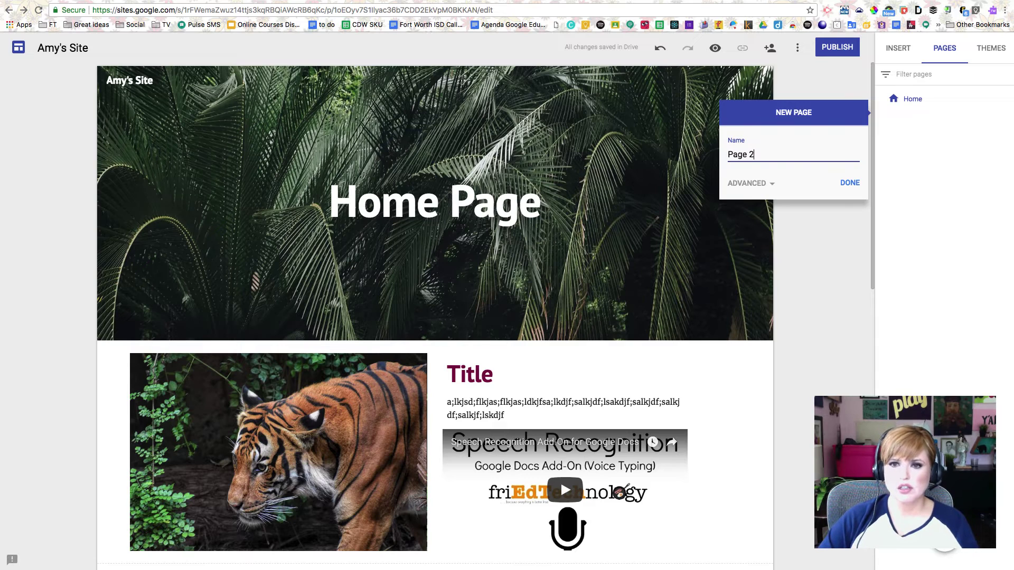
{"action": "left_click", "coordinate": [850, 183]}
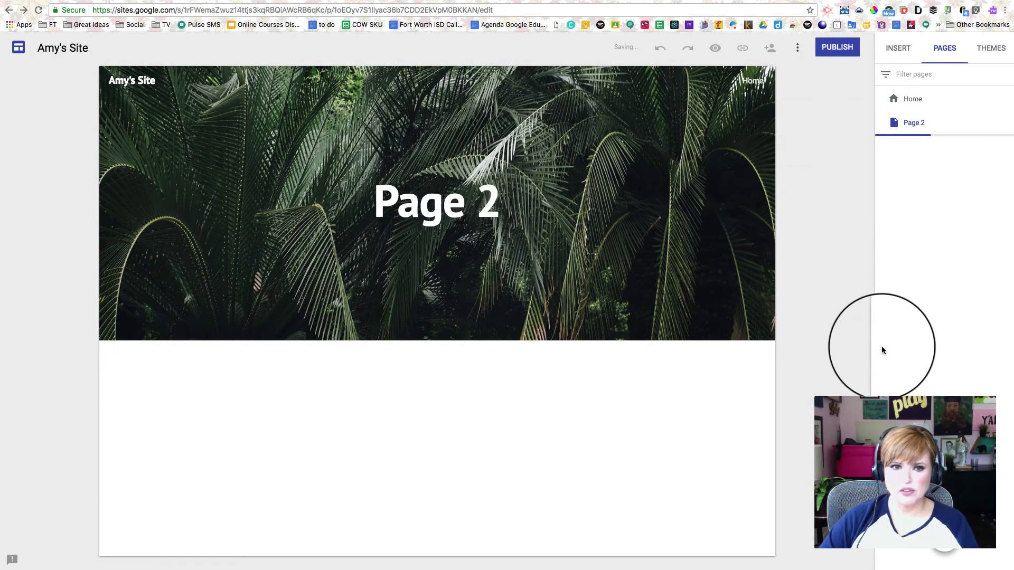
{"action": "mouse_move", "coordinate": [480, 239]}
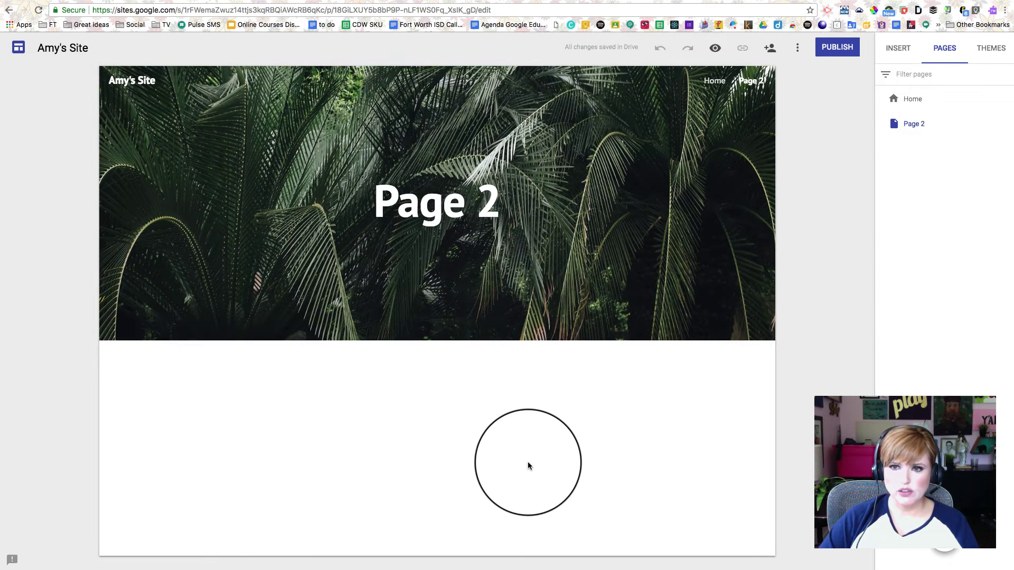
- Return from Page 2 to the Home page and review its content from the header to the embedded slides
{"action": "left_click", "coordinate": [894, 51]}
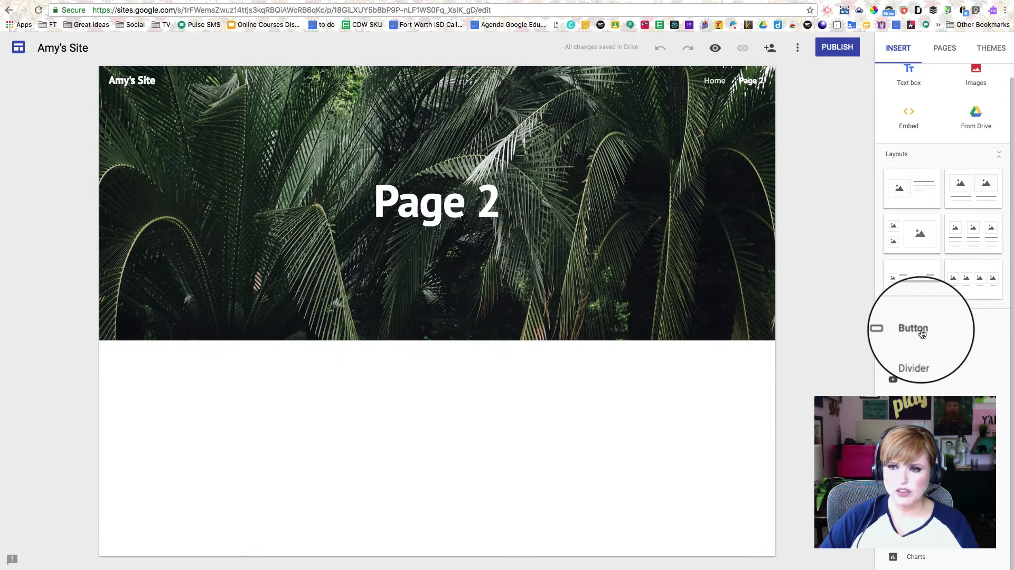
{"action": "left_click", "coordinate": [944, 48]}
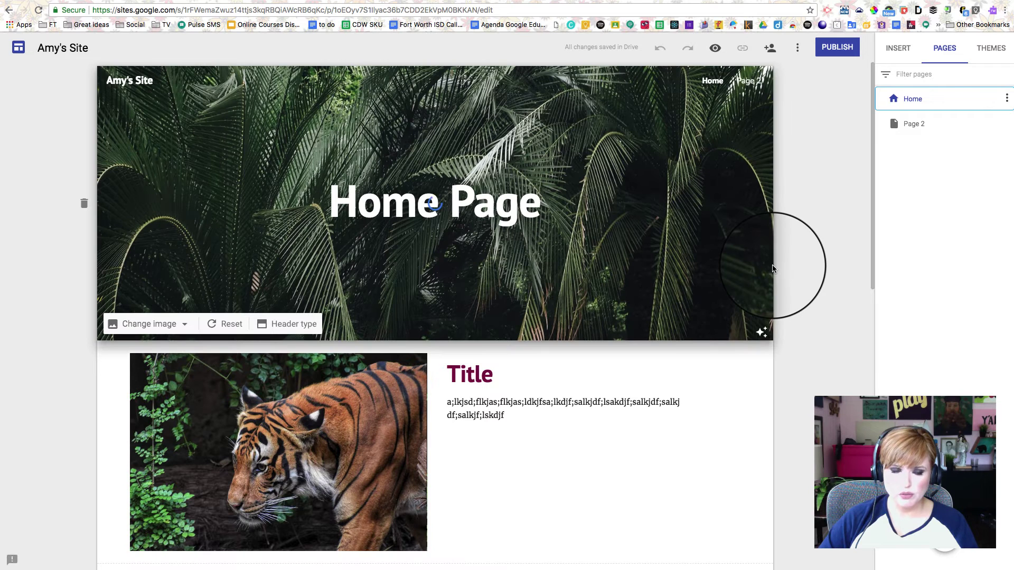
{"action": "scroll", "coordinate": [775, 271], "scroll_direction": "down", "scroll_amount": 9}
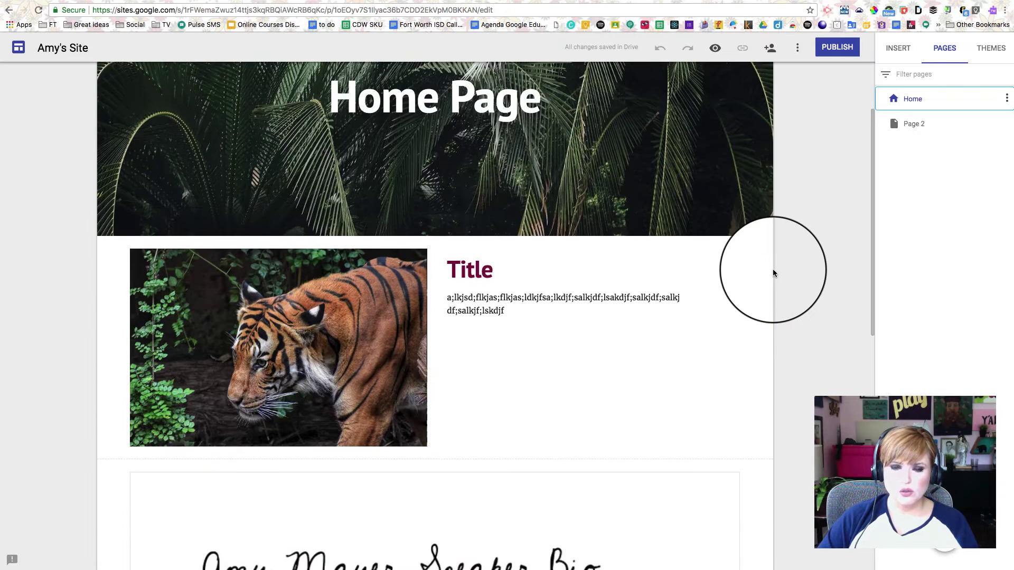
{"action": "scroll", "coordinate": [772, 272], "scroll_direction": "down", "scroll_amount": 4}
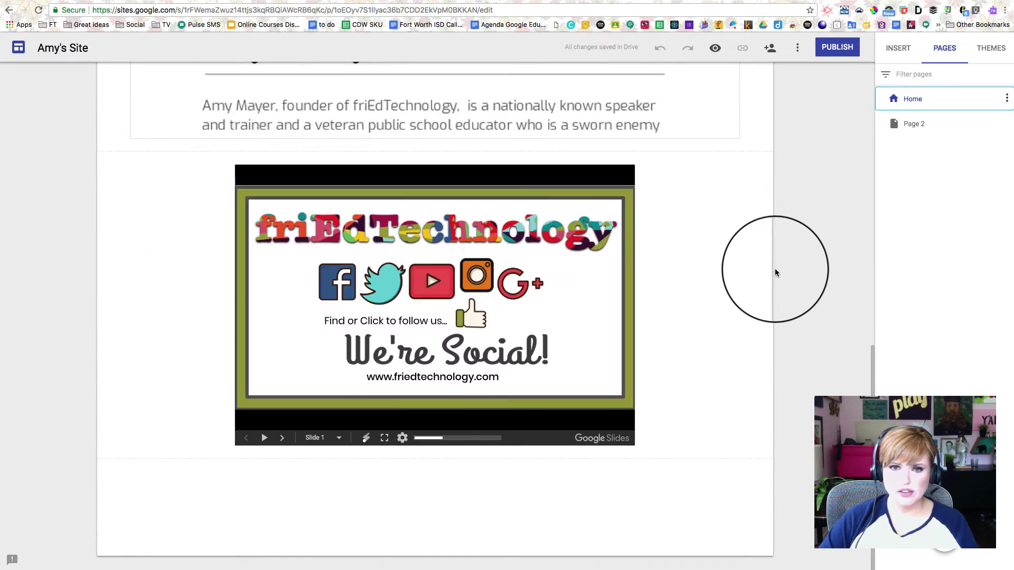
{"action": "scroll", "coordinate": [774, 273], "scroll_direction": "up", "scroll_amount": 8}
{"action": "scroll", "coordinate": [774, 272], "scroll_direction": "up", "scroll_amount": 4}
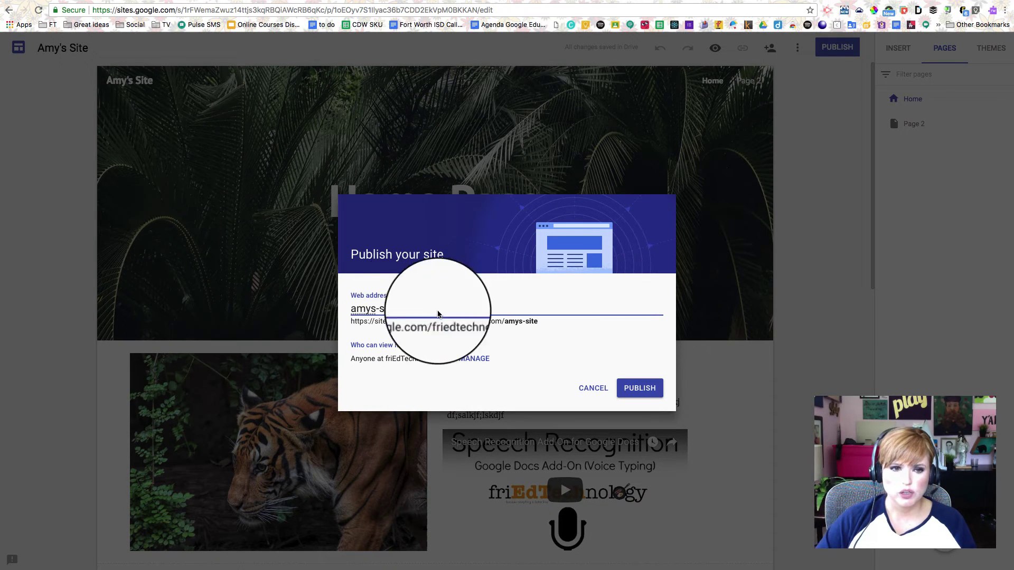
- Start publishing the site and set its published version so that anyone can find and view it
{"action": "triple_click", "coordinate": [366, 310]}
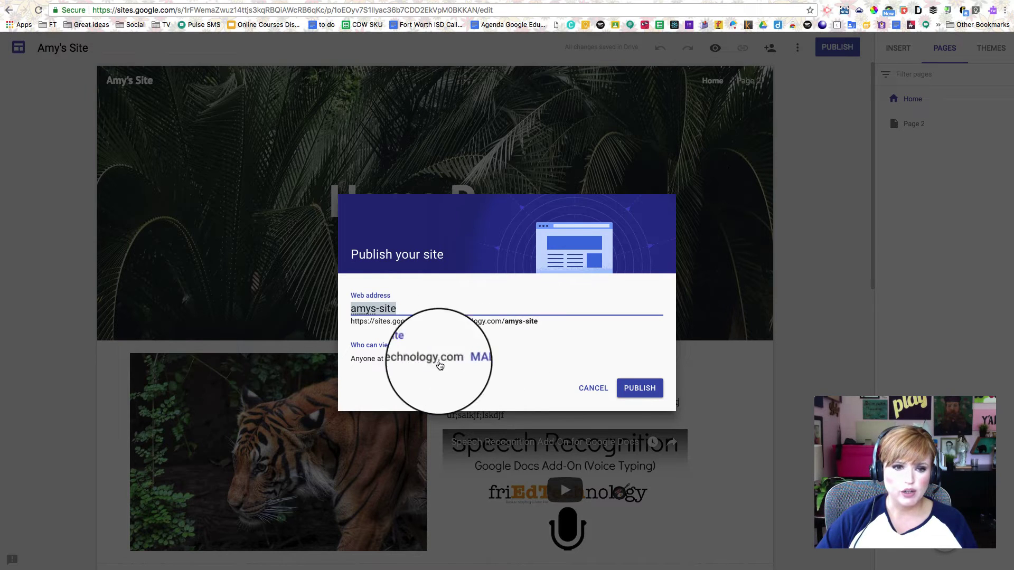
{"action": "left_click_drag", "start_coordinate": [351, 345], "coordinate": [507, 357]}
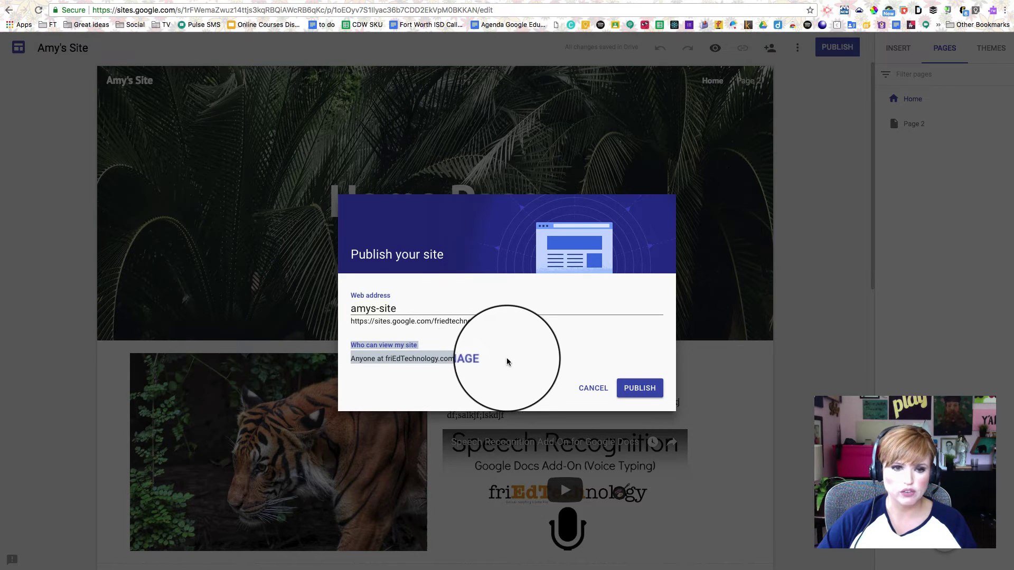
{"action": "left_click", "coordinate": [512, 356]}
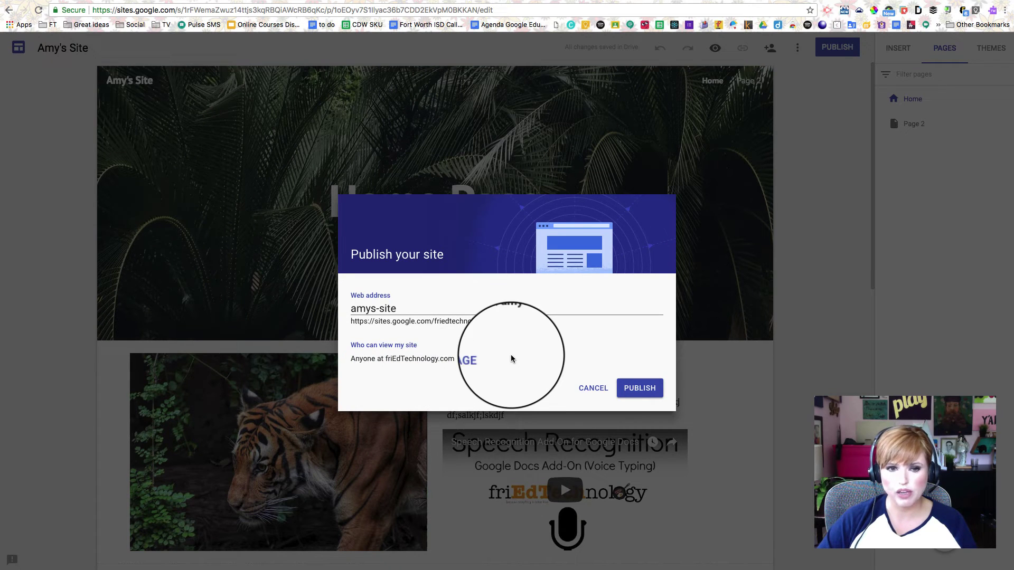
{"action": "left_click", "coordinate": [474, 359]}
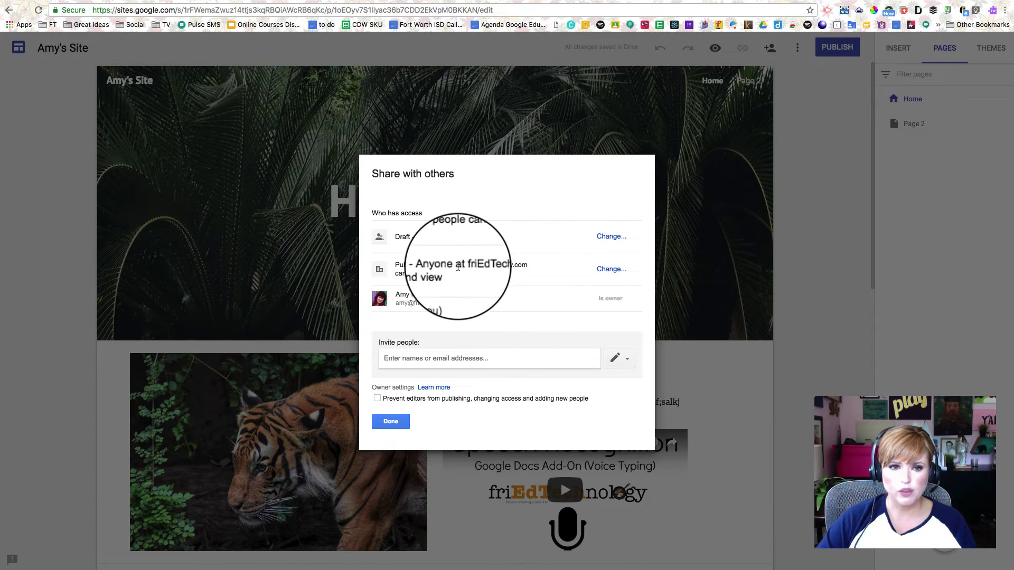
{"action": "left_click_drag", "start_coordinate": [396, 265], "coordinate": [451, 271]}
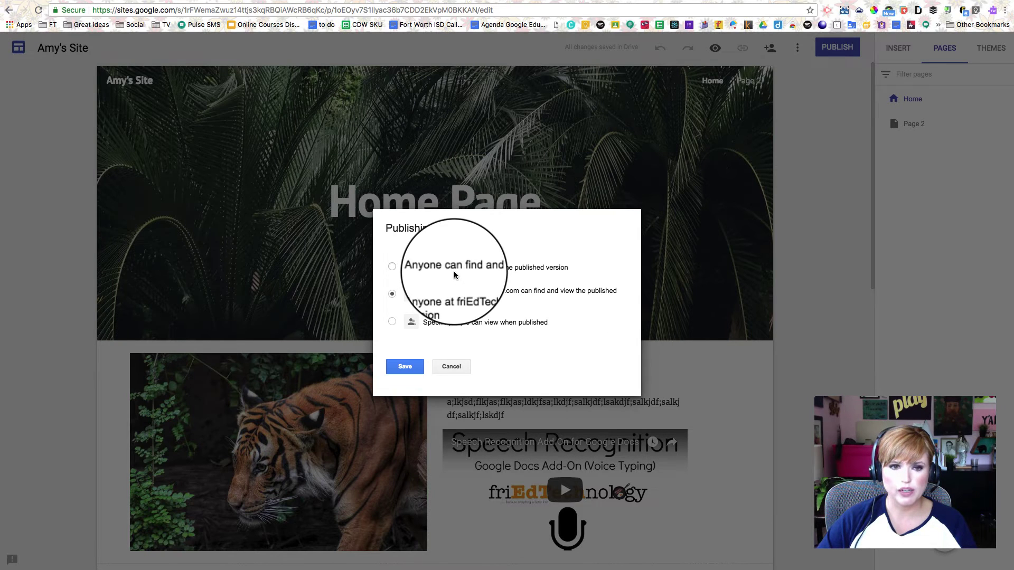
{"action": "left_click", "coordinate": [454, 271]}
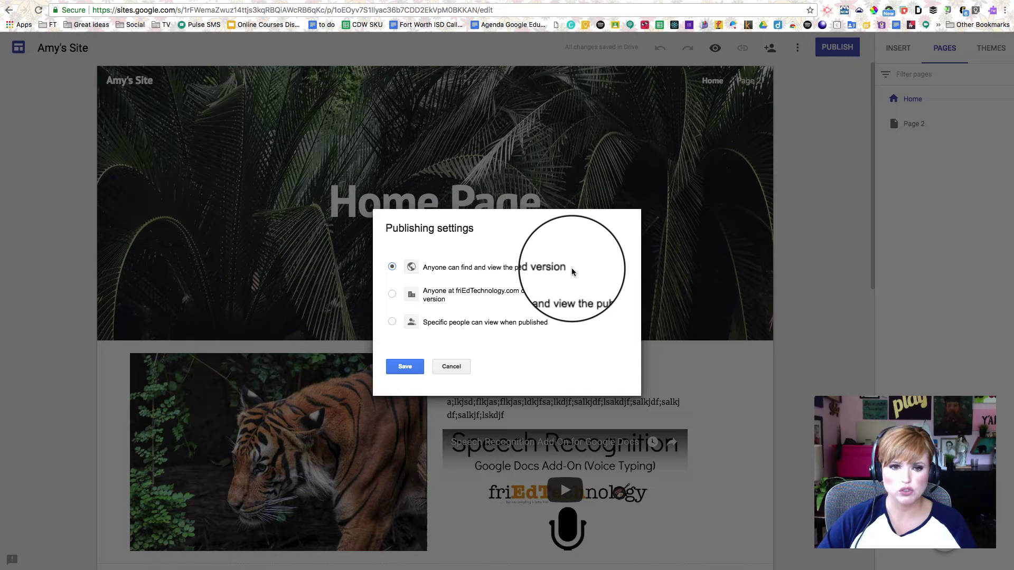
{"action": "left_click", "coordinate": [405, 367]}
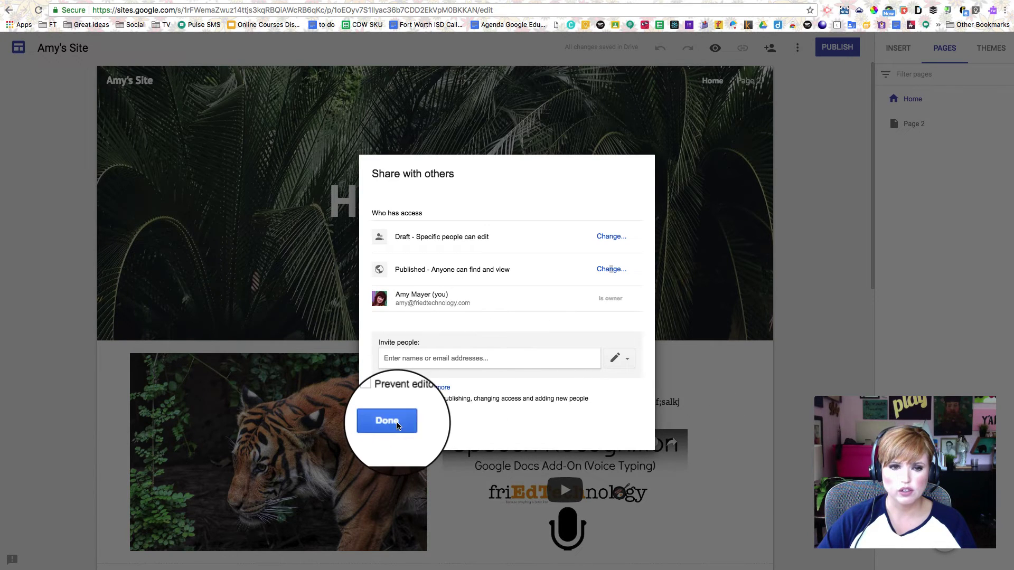
{"action": "left_click", "coordinate": [397, 426]}
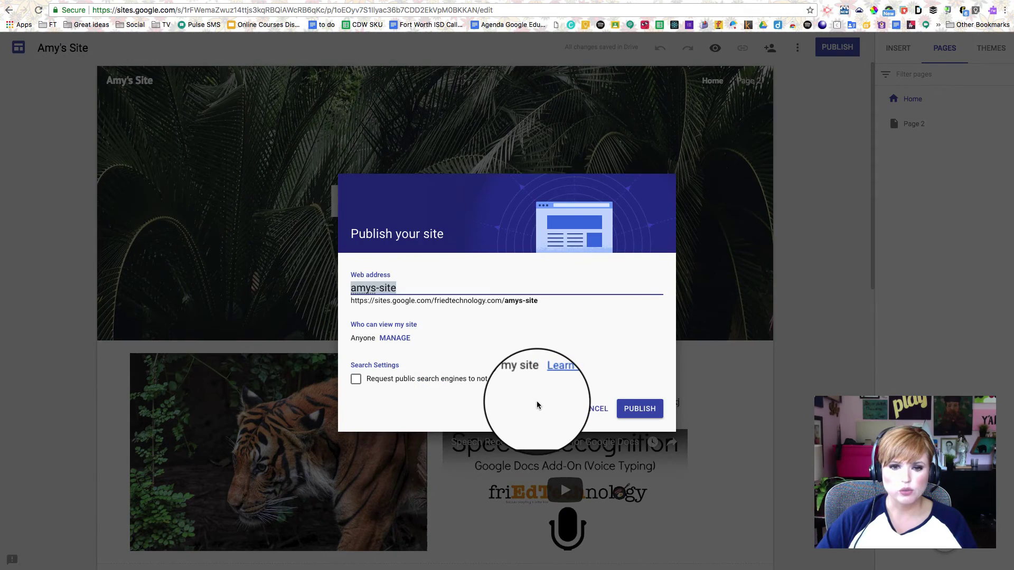
- Publish the site under the suggested web address and select the URL of the editing page in the browser
{"action": "left_click", "coordinate": [641, 408]}
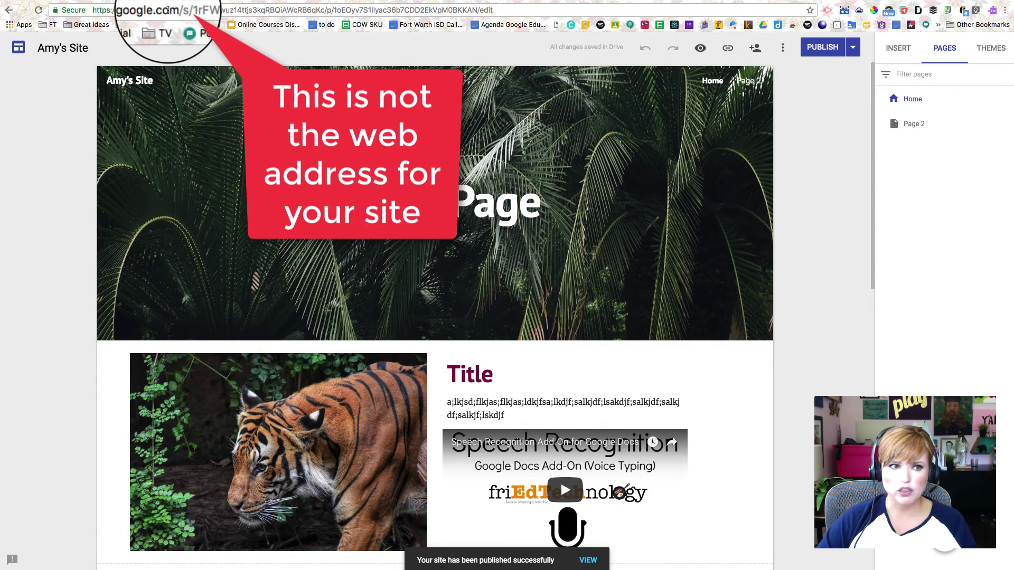
{"action": "left_click", "coordinate": [93, 9]}
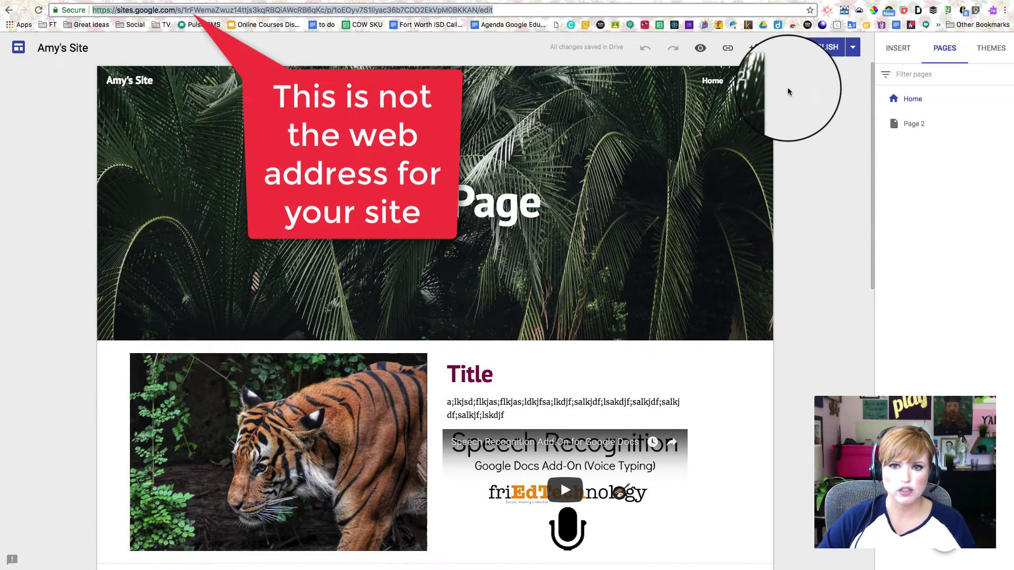
- Open the published version of the site and copy its web address
{"action": "left_click", "coordinate": [852, 48]}
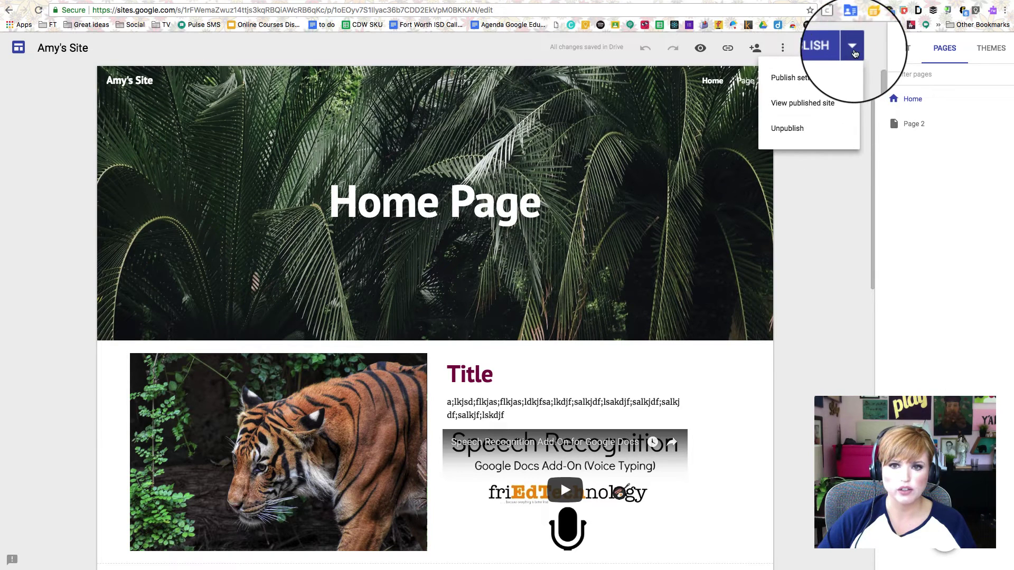
{"action": "left_click", "coordinate": [803, 103]}
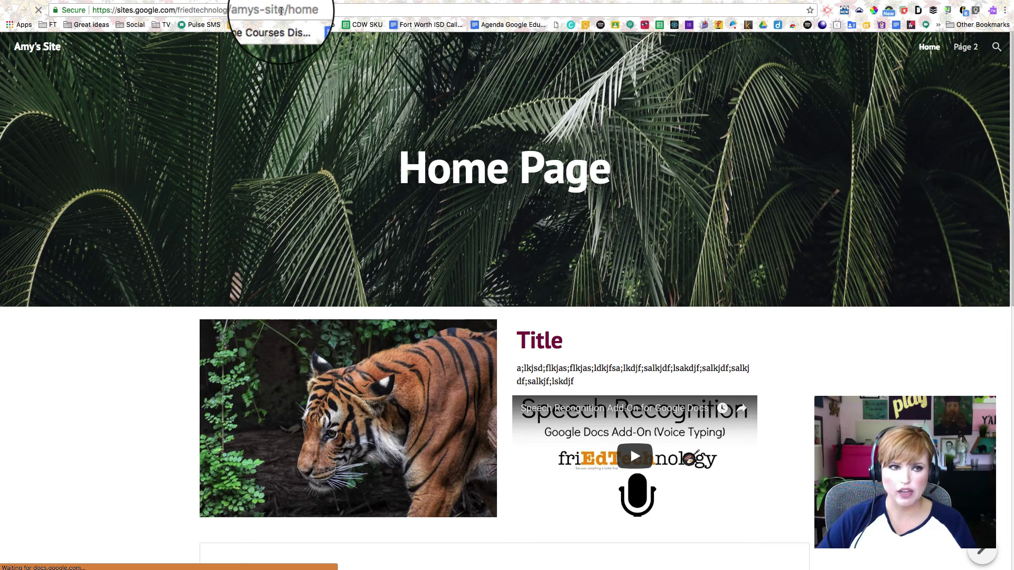
{"action": "left_click", "coordinate": [286, 10]}
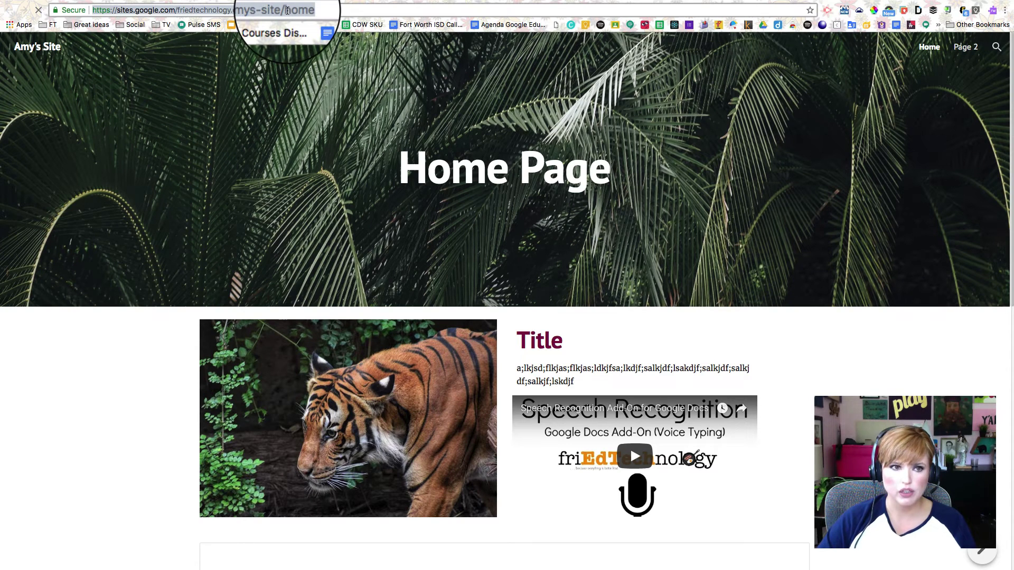
{"action": "right_click", "coordinate": [287, 10]}
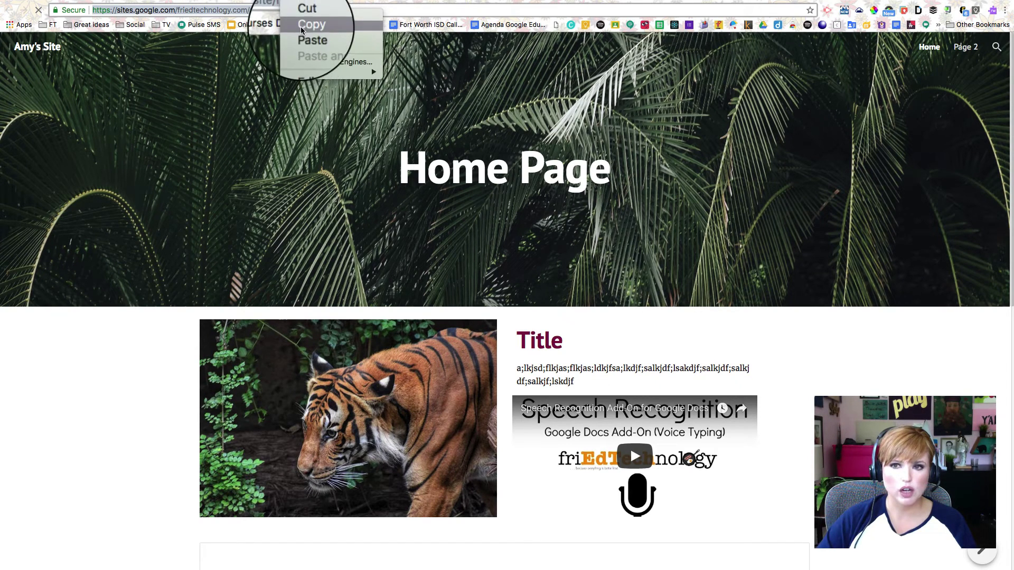
{"action": "left_click", "coordinate": [307, 24]}
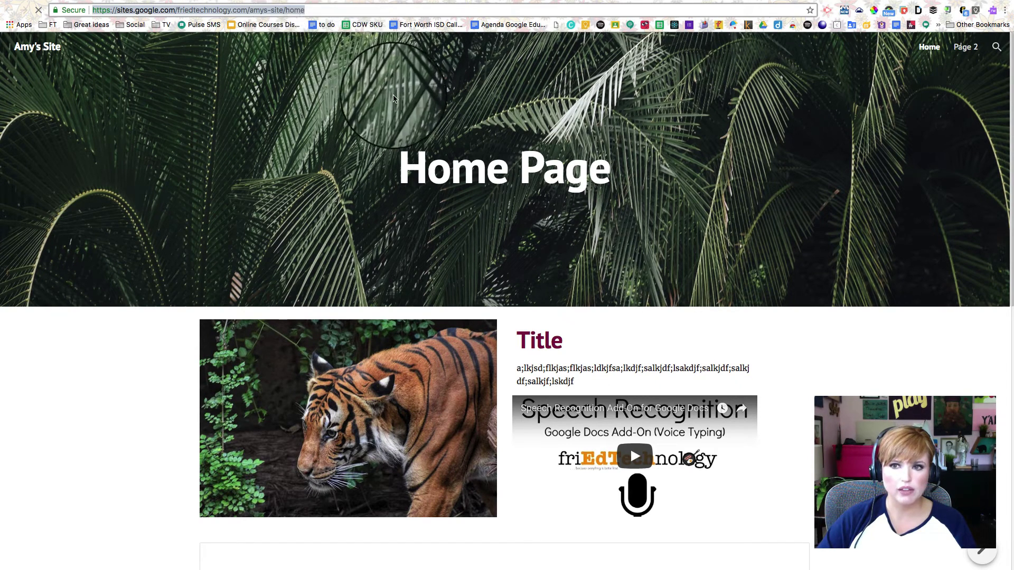
- Narrow the browser window showing the published site and open a new incognito window
{"action": "left_click", "coordinate": [1004, 11]}
{"action": "left_click", "coordinate": [1004, 11]}
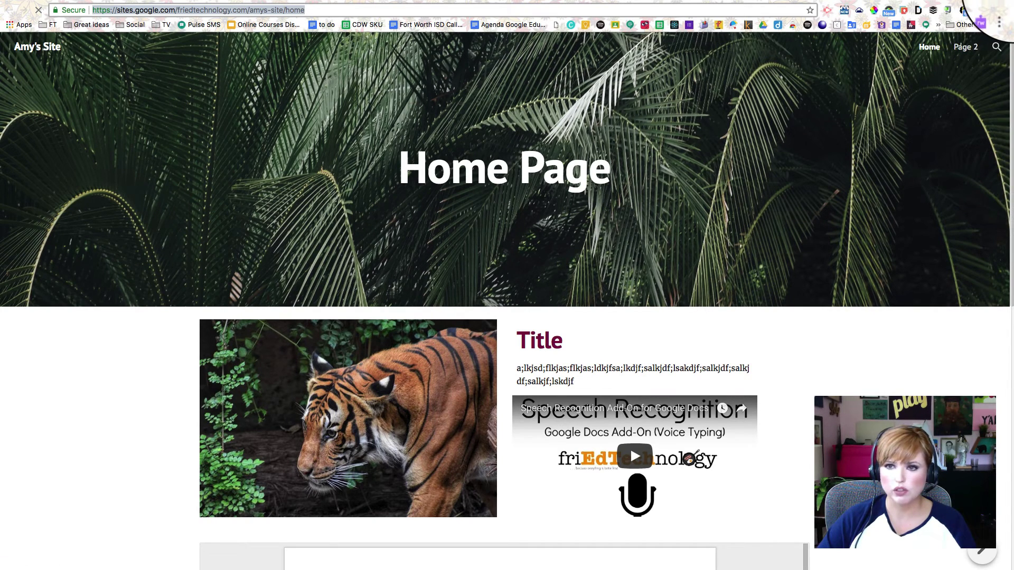
{"action": "left_click_drag", "start_coordinate": [1011, 6], "coordinate": [841, 14]}
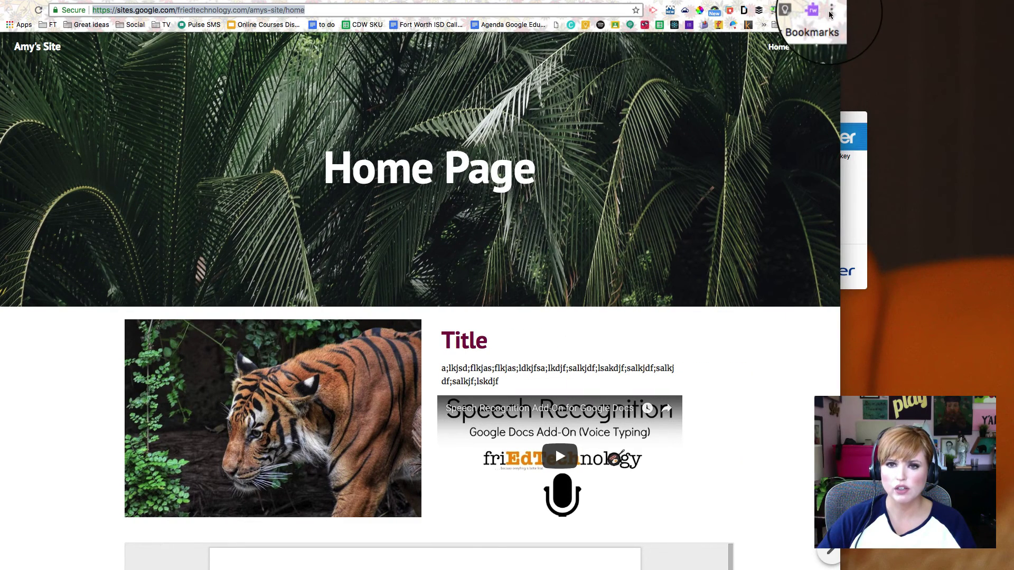
{"action": "left_click", "coordinate": [831, 10]}
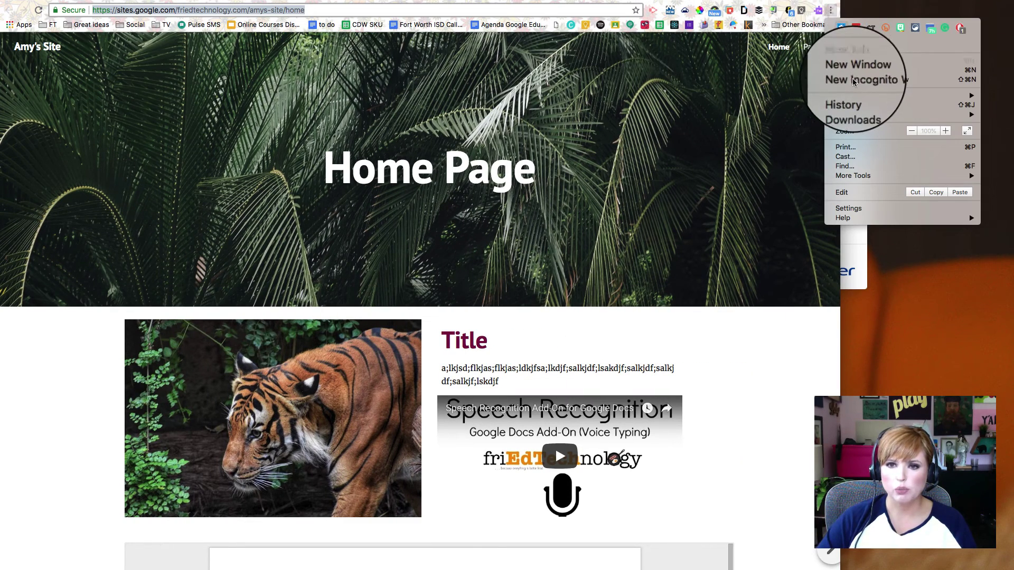
{"action": "key", "text": "Escape"}
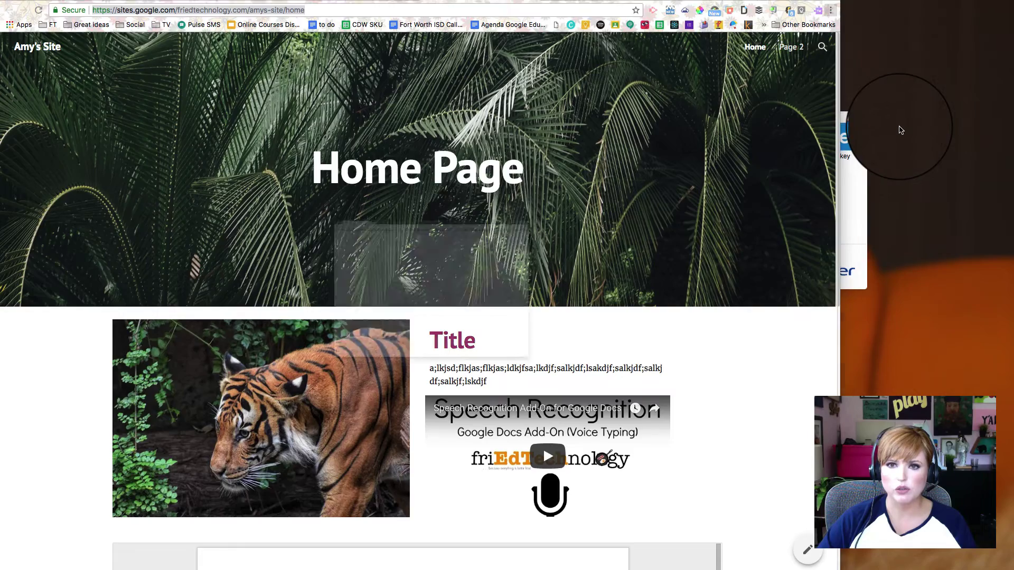
{"action": "key", "text": "super+shift+n"}
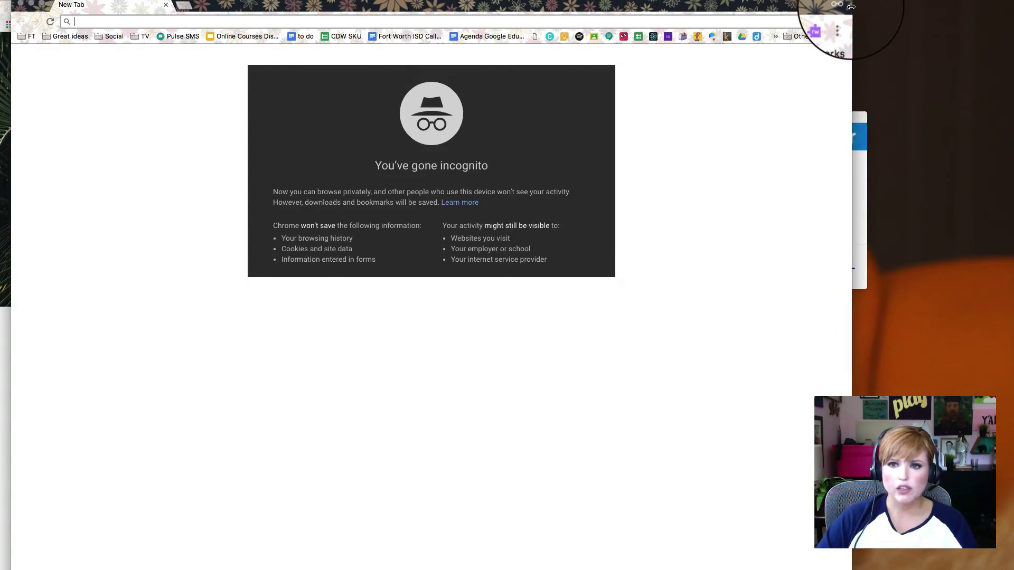
- Enlarge and reposition the incognito window so that it fills the screen
{"action": "left_click_drag", "start_coordinate": [851, 7], "coordinate": [1013, 10]}
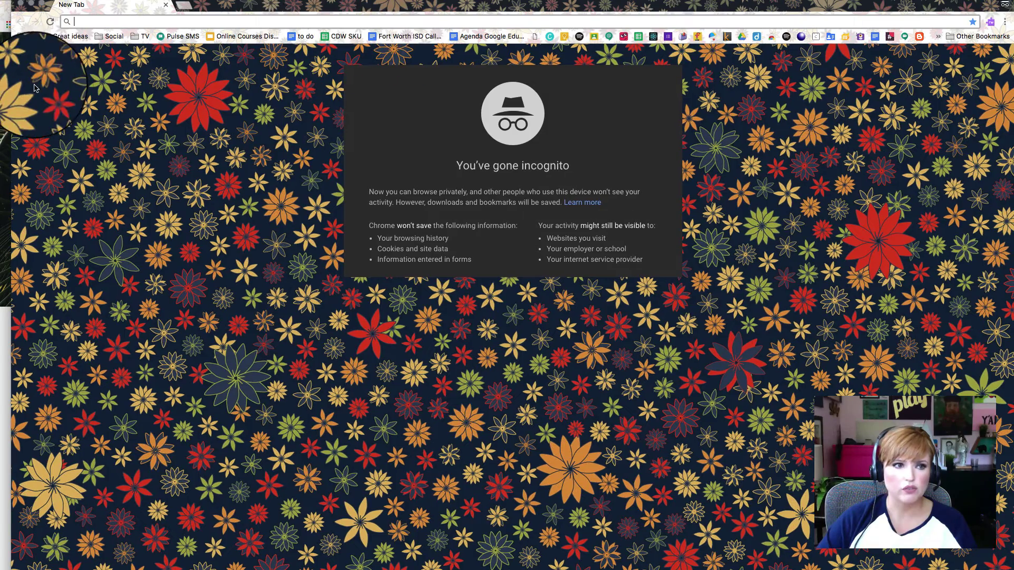
{"action": "left_click_drag", "start_coordinate": [10, 90], "coordinate": [0, 89]}
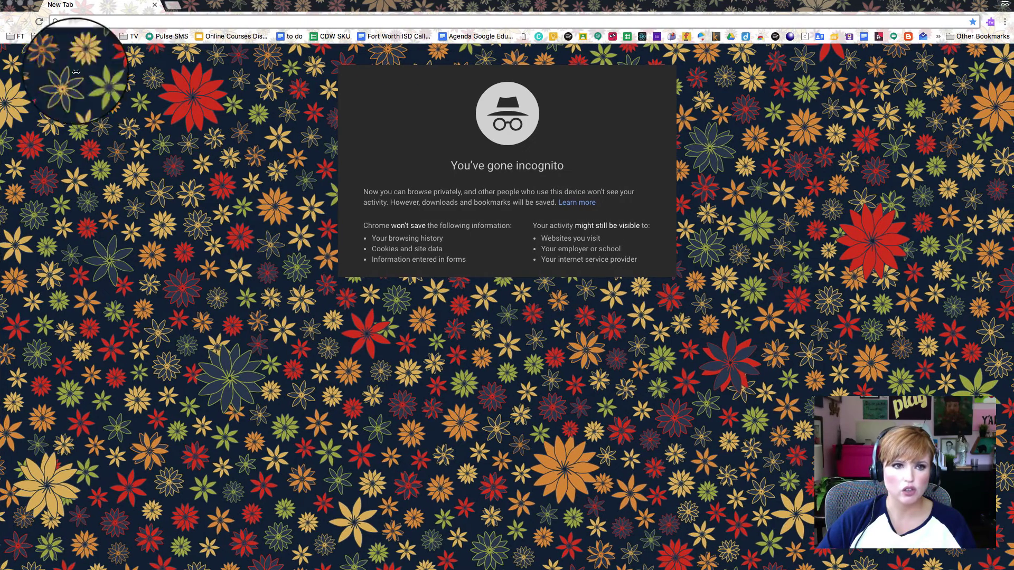
{"action": "left_click_drag", "start_coordinate": [256, 0], "coordinate": [227, 7]}
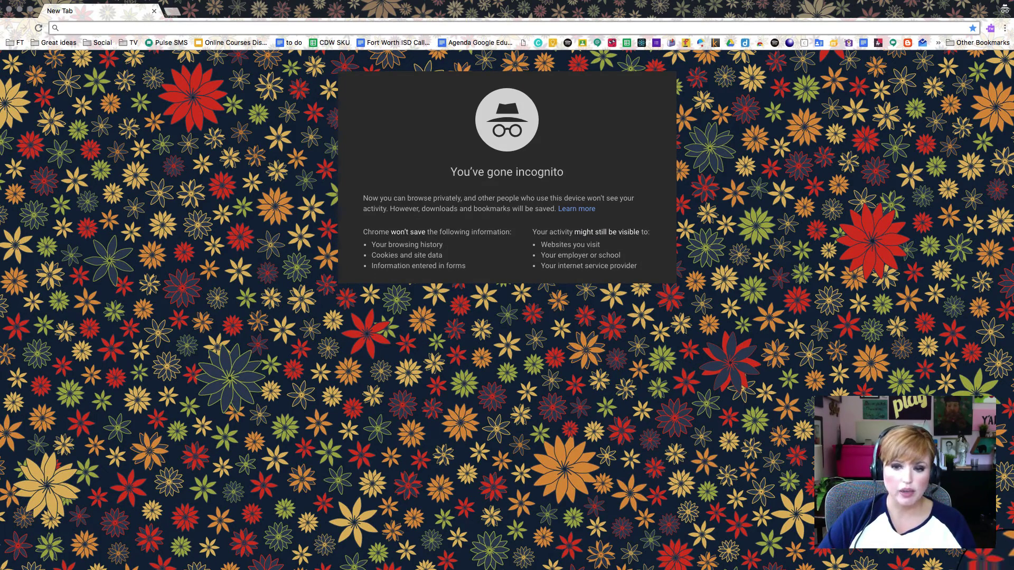
{"action": "left_click_drag", "start_coordinate": [1000, 554], "coordinate": [1007, 568]}
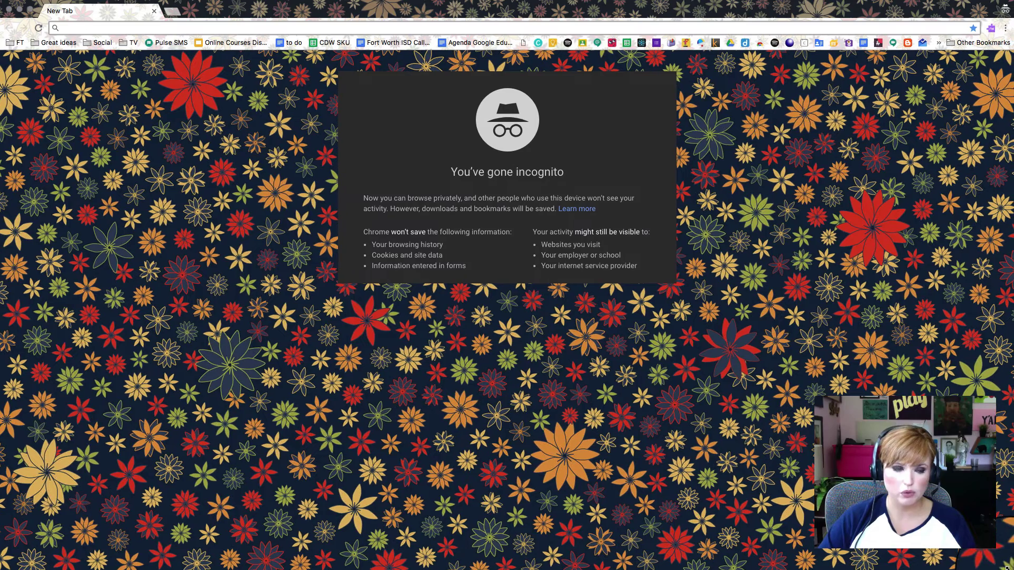
- Load the copied site address in the incognito window and check the home page down to the embedded files
{"action": "right_click", "coordinate": [80, 26]}
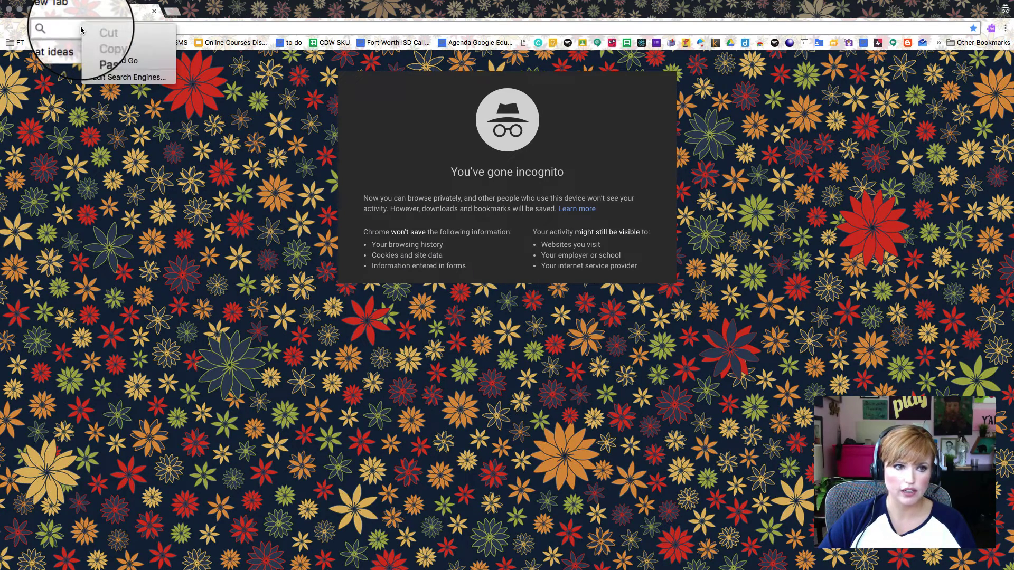
{"action": "left_click", "coordinate": [114, 61]}
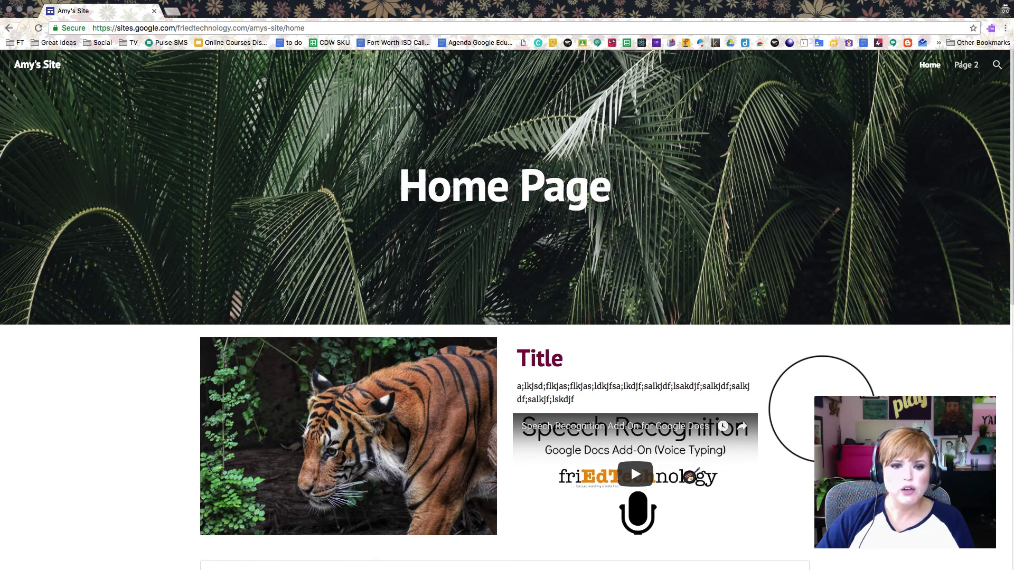
{"action": "scroll", "coordinate": [821, 408], "scroll_direction": "down", "scroll_amount": 1}
{"action": "scroll", "coordinate": [821, 408], "scroll_direction": "down", "scroll_amount": 8}
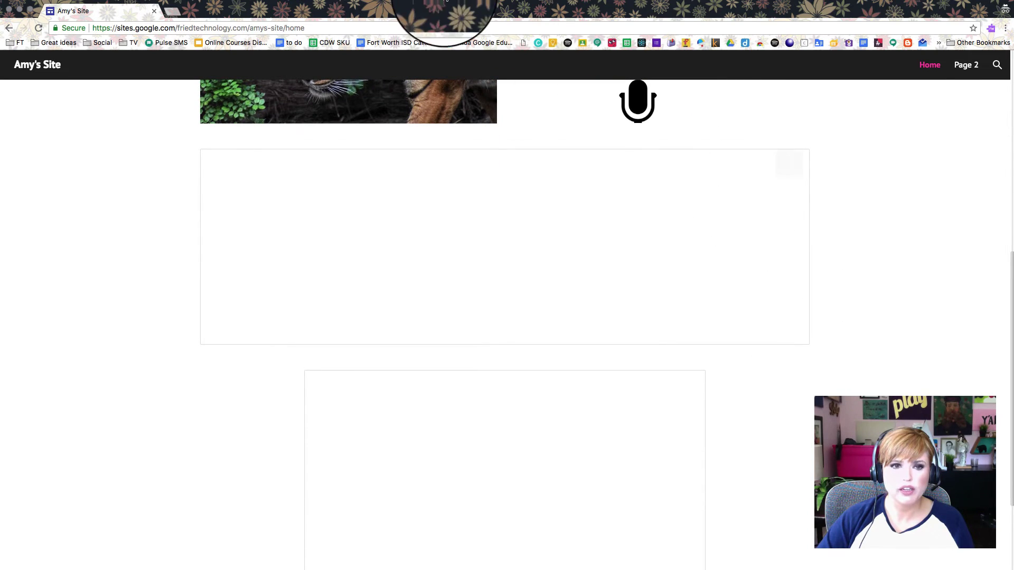
- Compare the embedded document and slides on the published home page between the signed-in window and the incognito window
{"action": "key", "text": "super+grave"}
{"action": "scroll", "coordinate": [628, 340], "scroll_direction": "down", "scroll_amount": 4}
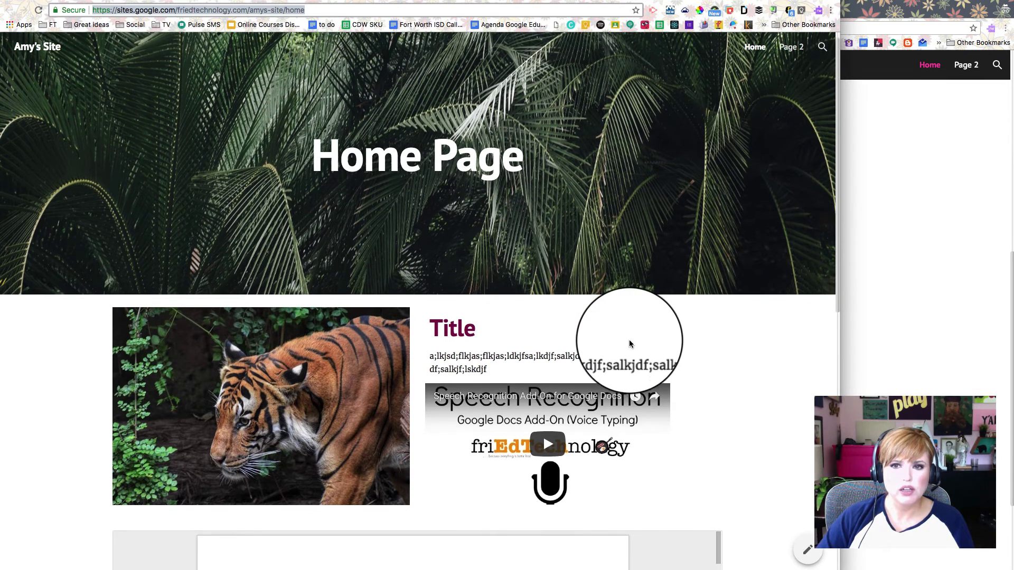
{"action": "scroll", "coordinate": [630, 343], "scroll_direction": "down", "scroll_amount": 2}
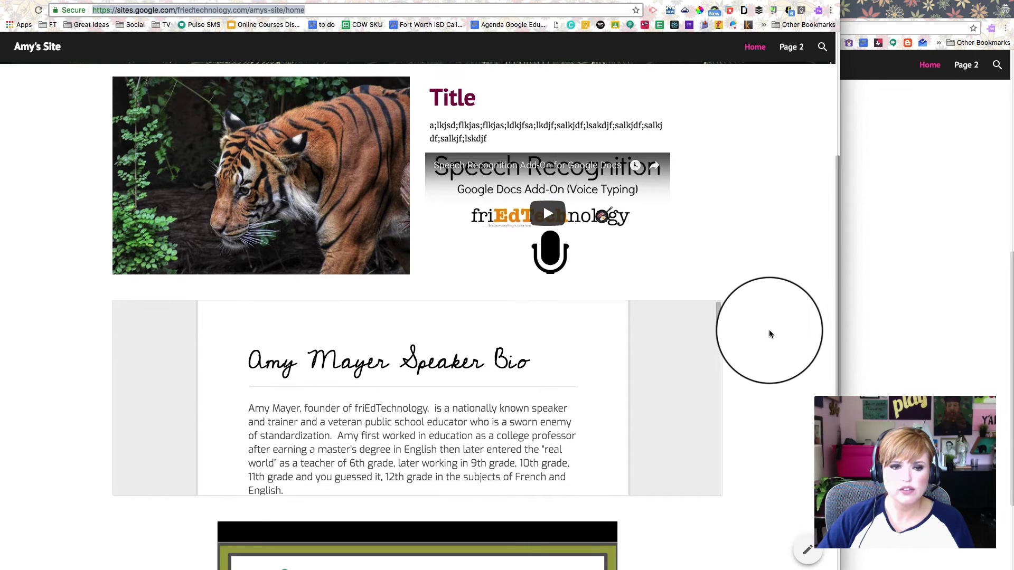
{"action": "scroll", "coordinate": [761, 330], "scroll_direction": "down", "scroll_amount": 6}
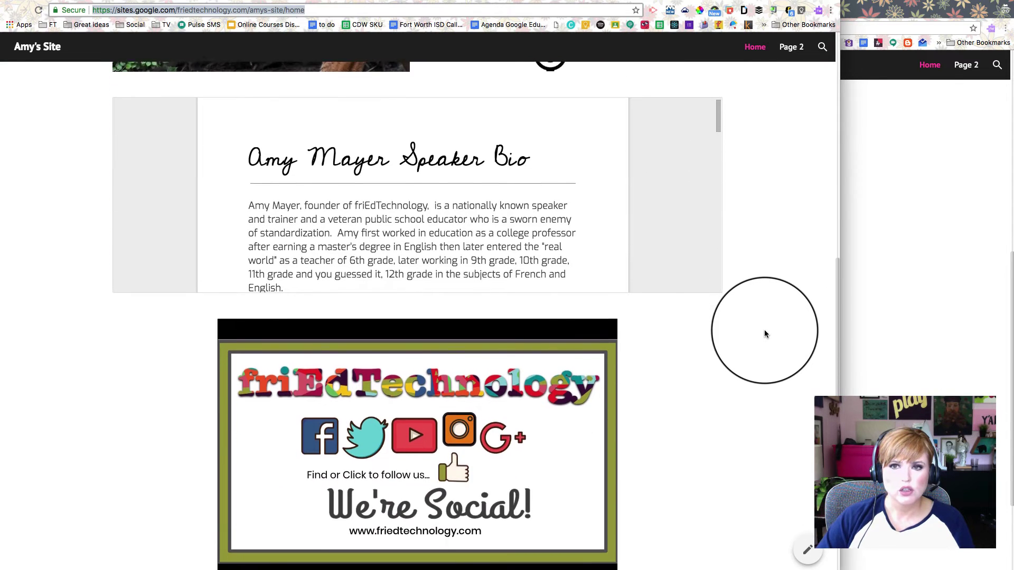
{"action": "left_click", "coordinate": [891, 317]}
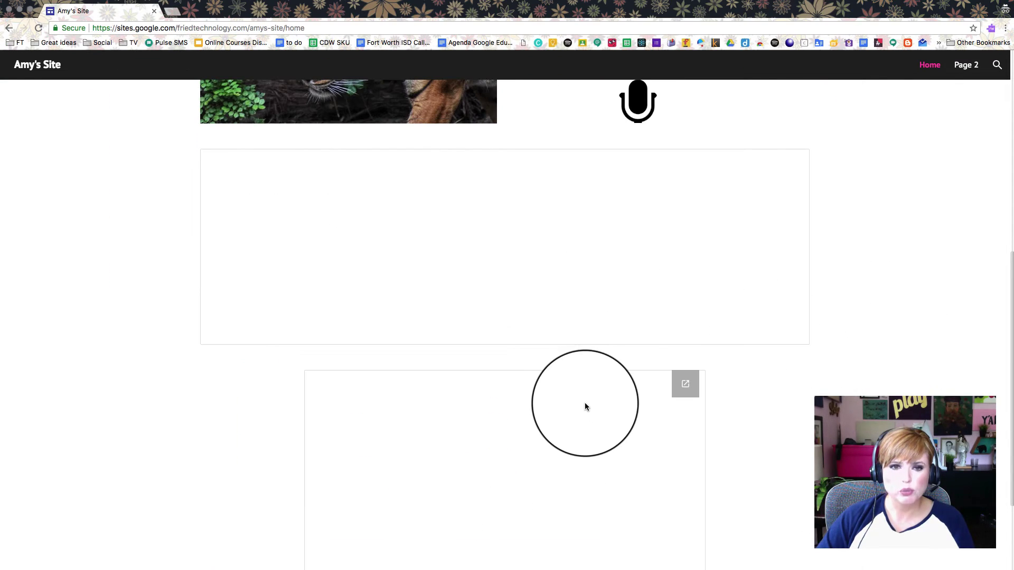
{"action": "scroll", "coordinate": [585, 406], "scroll_direction": "up", "scroll_amount": 11}
{"action": "scroll", "coordinate": [584, 406], "scroll_direction": "down", "scroll_amount": 11}
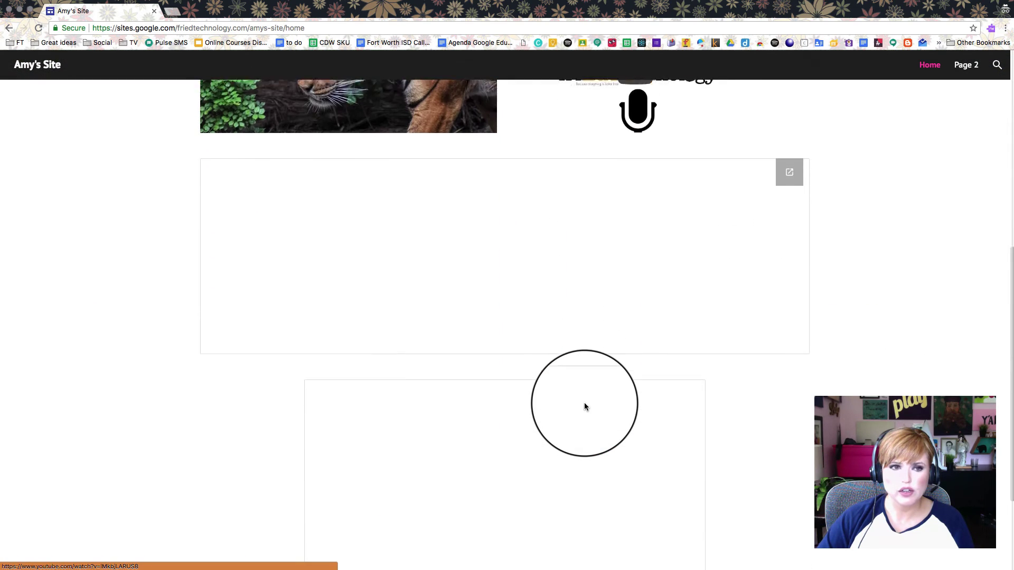
{"action": "scroll", "coordinate": [584, 405], "scroll_direction": "down", "scroll_amount": 1}
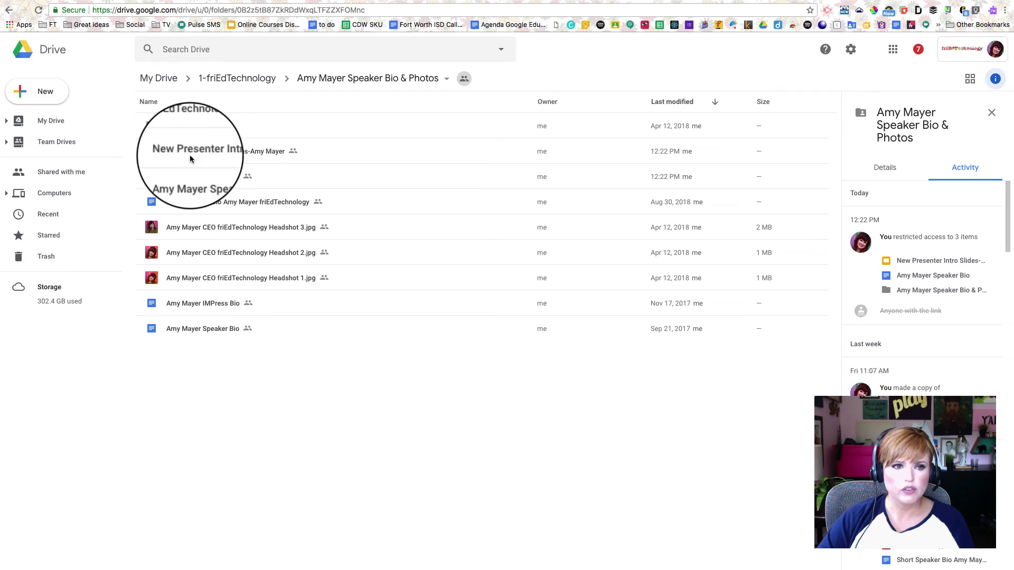
- In Google Drive, turn on link sharing for the current Speaker Bio & Photos folder so that anyone with the link can view
{"action": "left_click", "coordinate": [234, 151]}
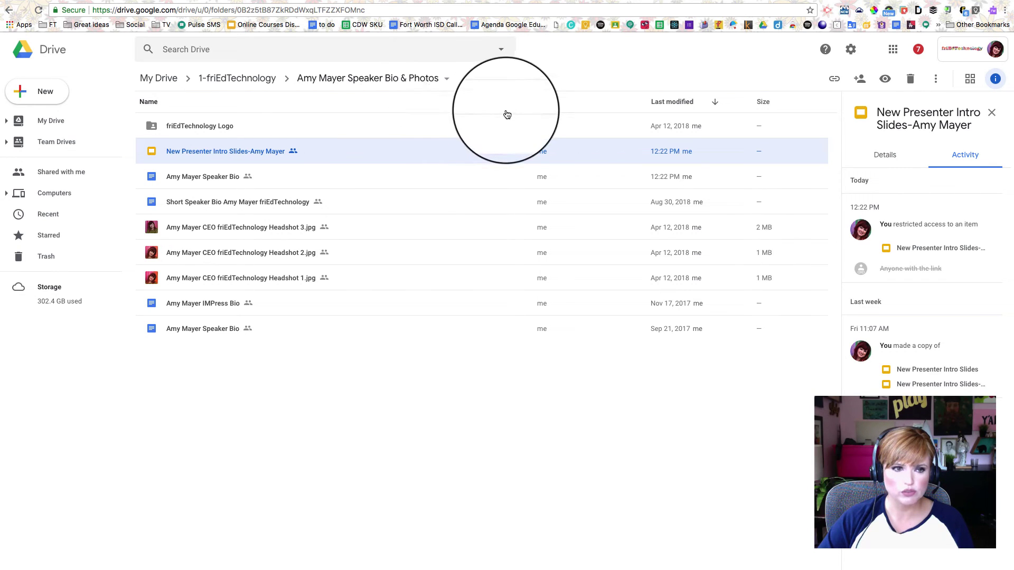
{"action": "left_click", "coordinate": [446, 85]}
{"action": "left_click", "coordinate": [439, 186]}
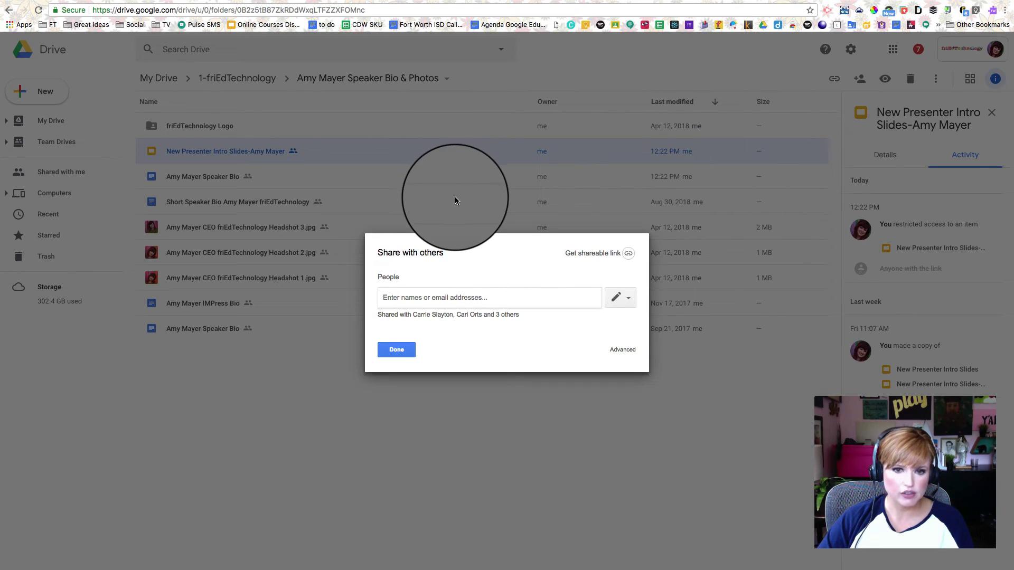
{"action": "left_click", "coordinate": [628, 355]}
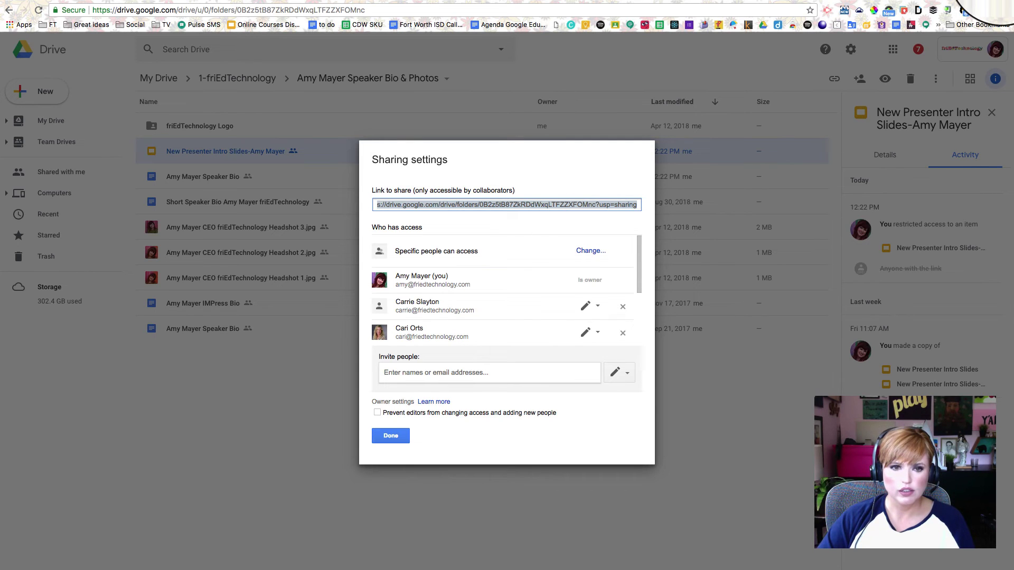
{"action": "left_click", "coordinate": [591, 250]}
{"action": "left_click", "coordinate": [433, 259]}
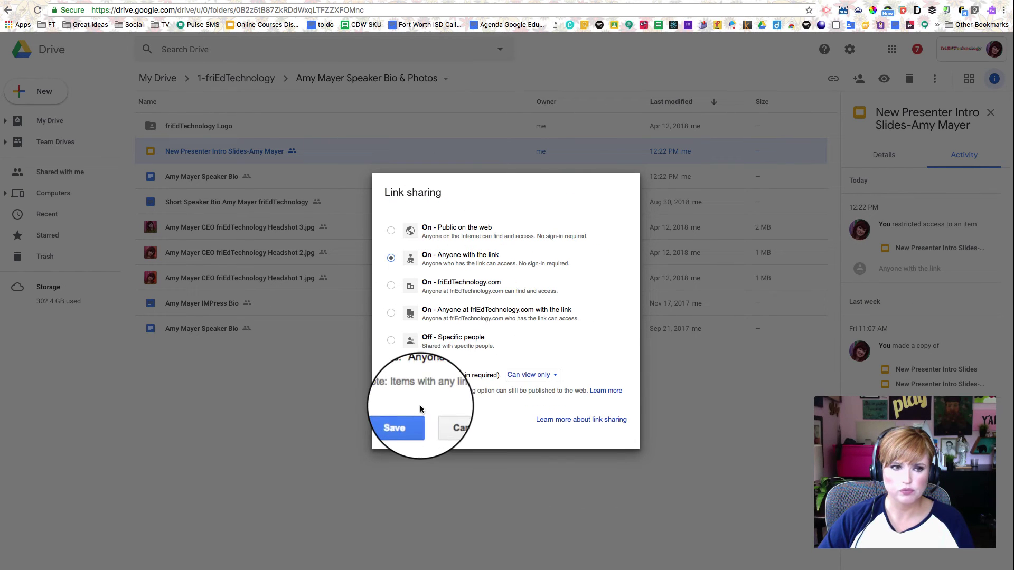
{"action": "left_click", "coordinate": [403, 419]}
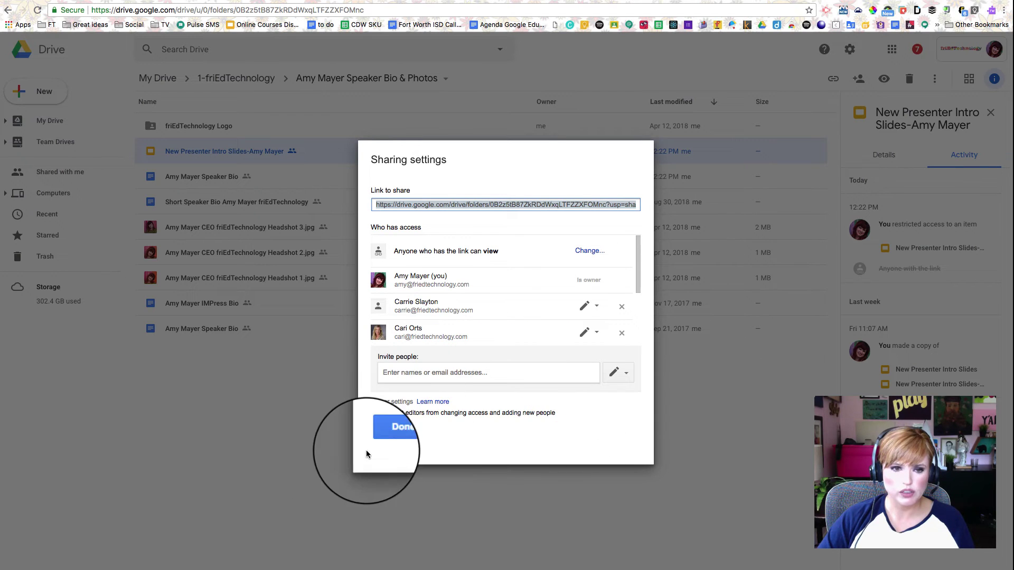
{"action": "left_click", "coordinate": [392, 435]}
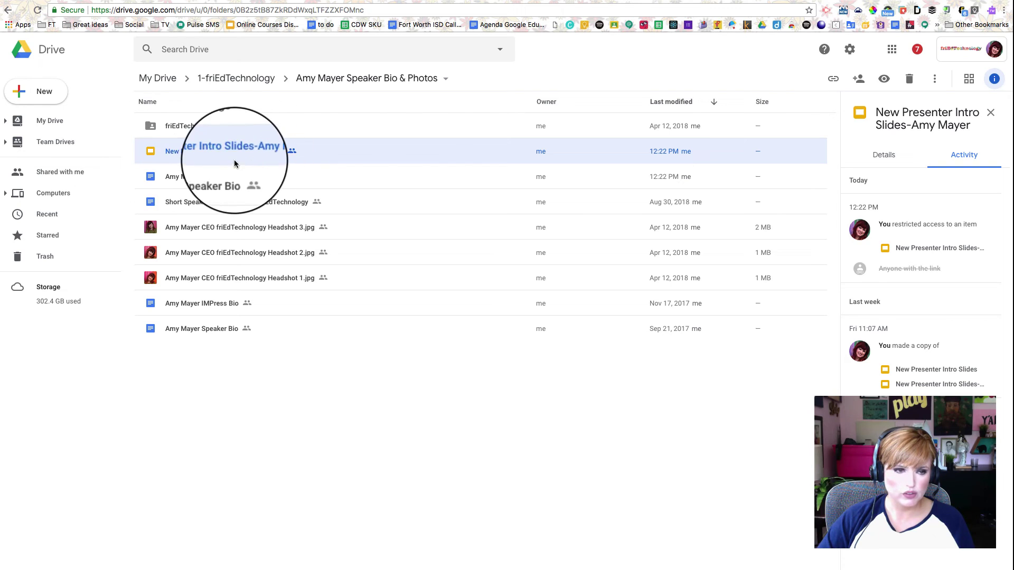
- Set the New Presenter Intro Slides file's link sharing to "On - Anyone with the link" with view access
{"action": "right_click", "coordinate": [203, 153]}
{"action": "left_click", "coordinate": [259, 233]}
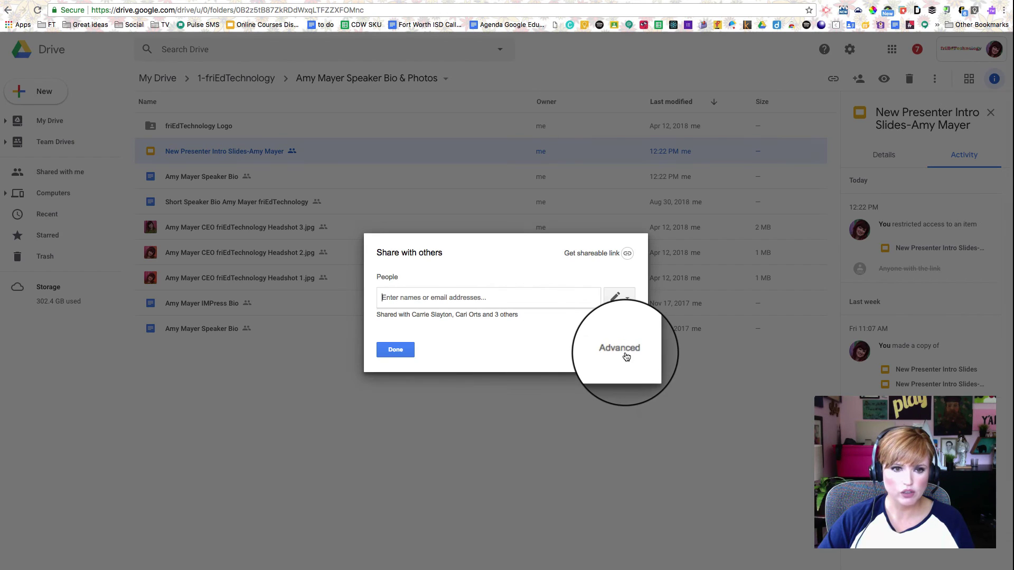
{"action": "left_click", "coordinate": [626, 354]}
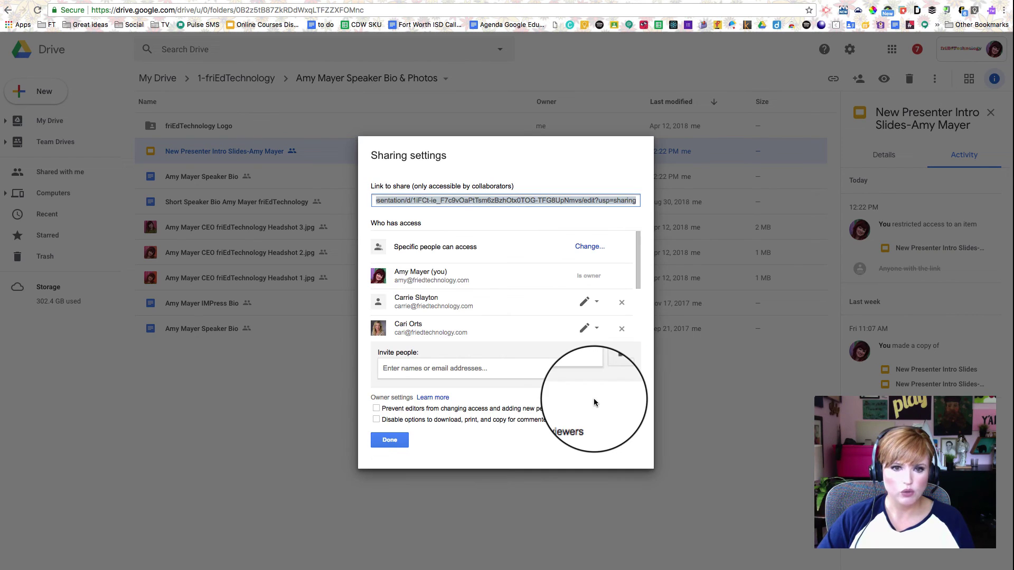
{"action": "left_click", "coordinate": [598, 247]}
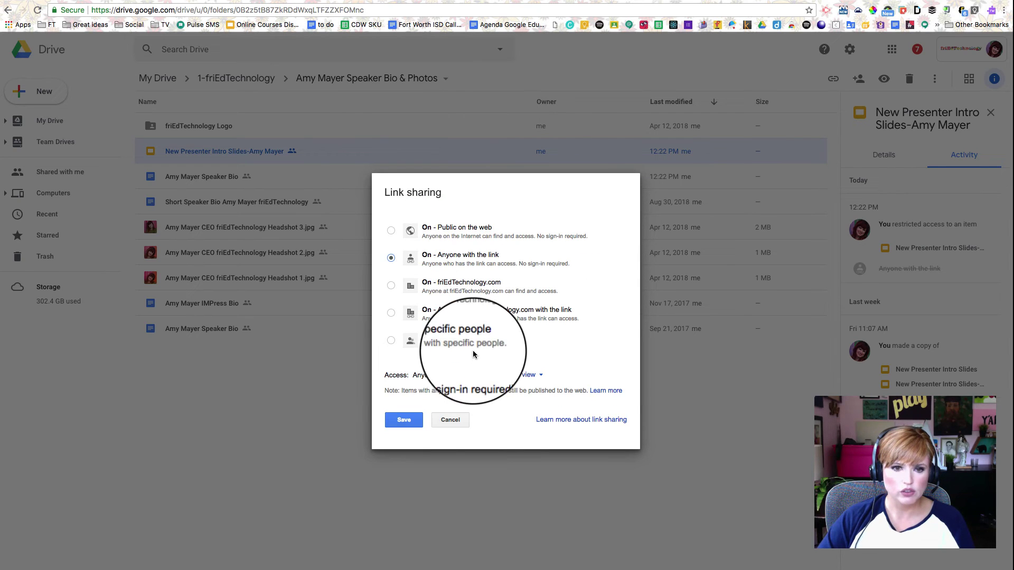
{"action": "left_click", "coordinate": [519, 263]}
{"action": "left_click", "coordinate": [403, 420]}
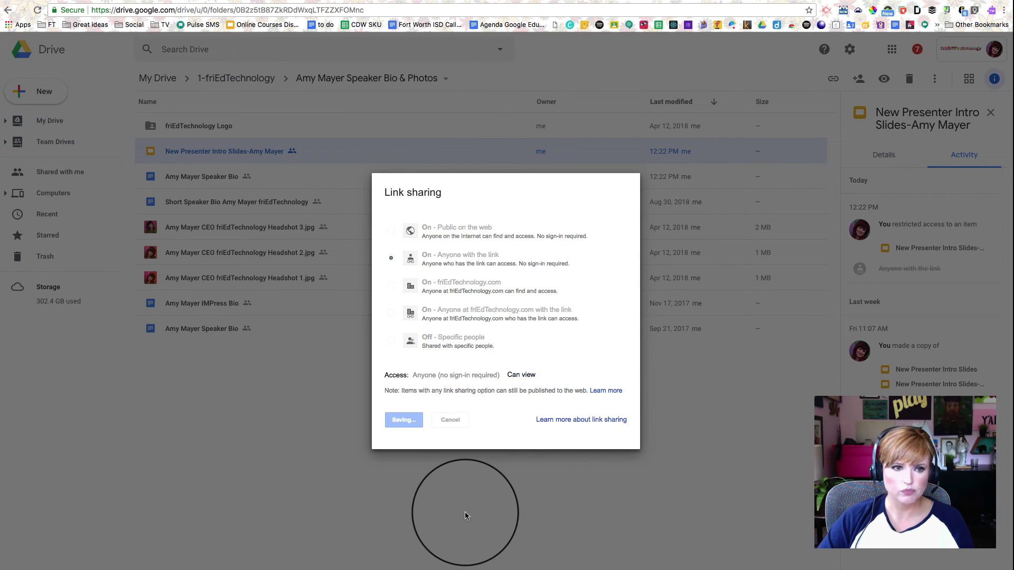
{"action": "left_click", "coordinate": [391, 444]}
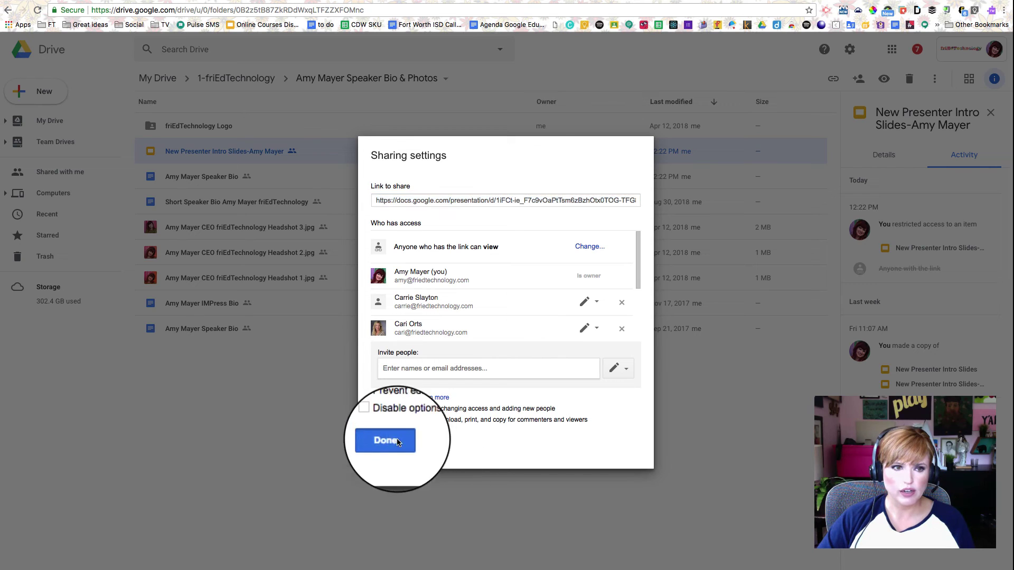
- Open the advanced sharing settings of the Speaker Bio document last modified at 12:22 PM in Drive
{"action": "left_click", "coordinate": [213, 179]}
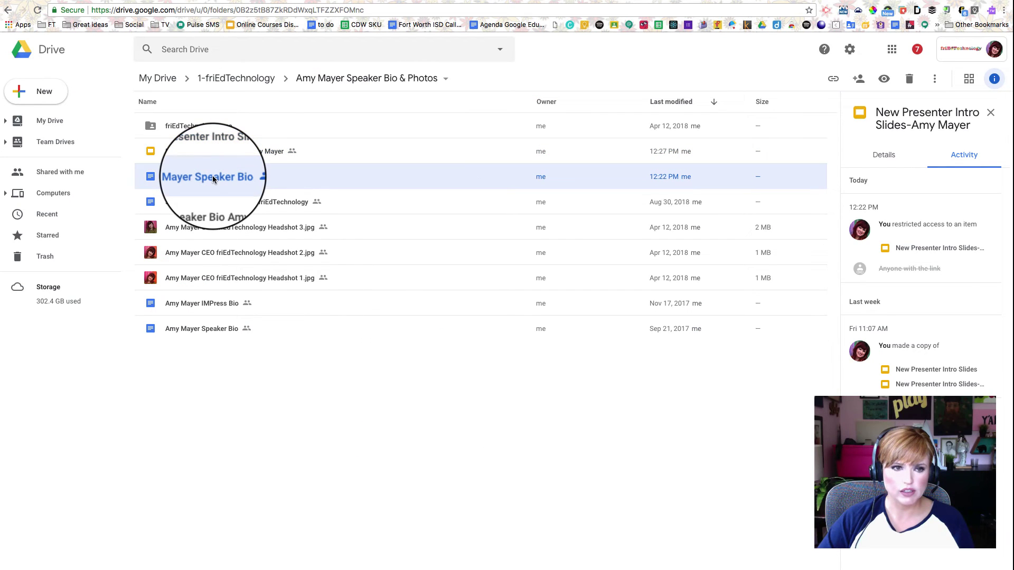
{"action": "right_click", "coordinate": [213, 176]}
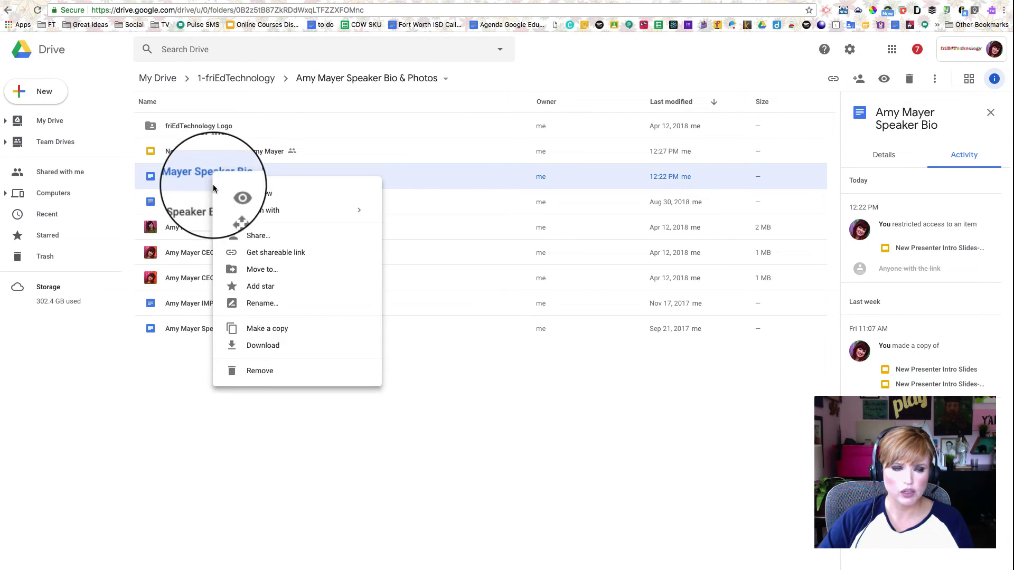
{"action": "left_click", "coordinate": [258, 240]}
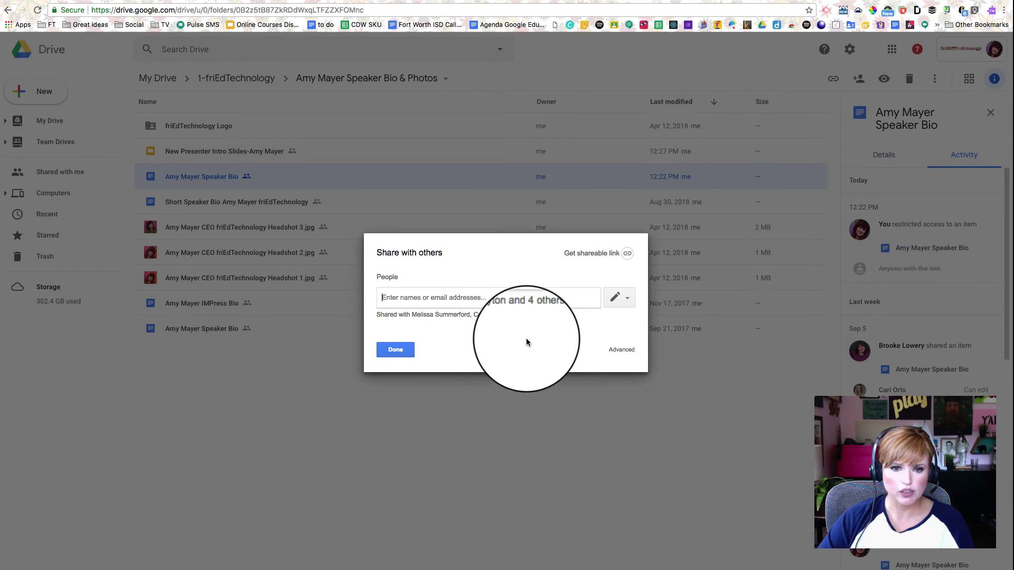
{"action": "left_click", "coordinate": [621, 349]}
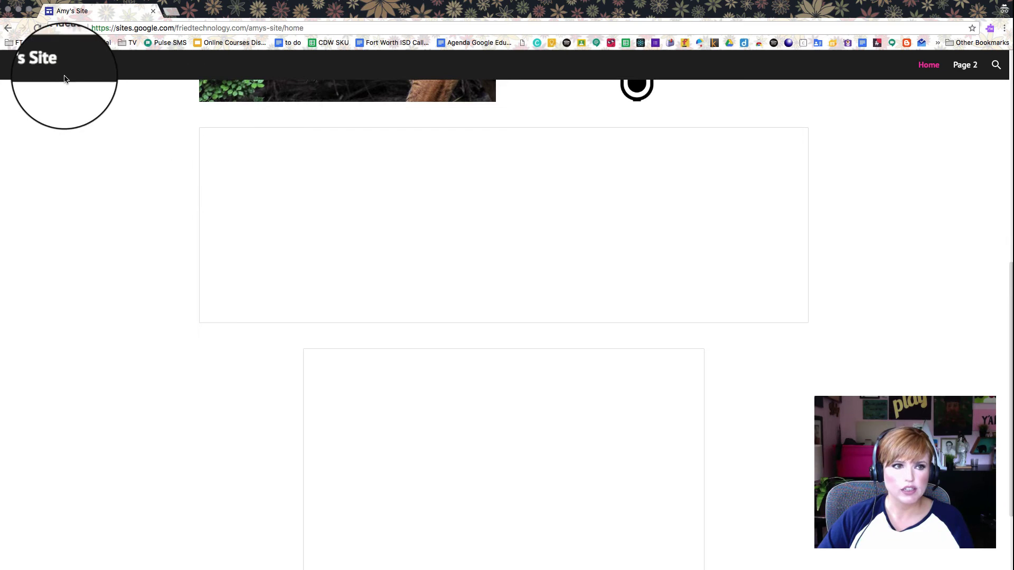
- Reload the published home page in the incognito window and check the embedded document and slides, advancing the slides to slide 3
{"action": "left_click", "coordinate": [39, 27]}
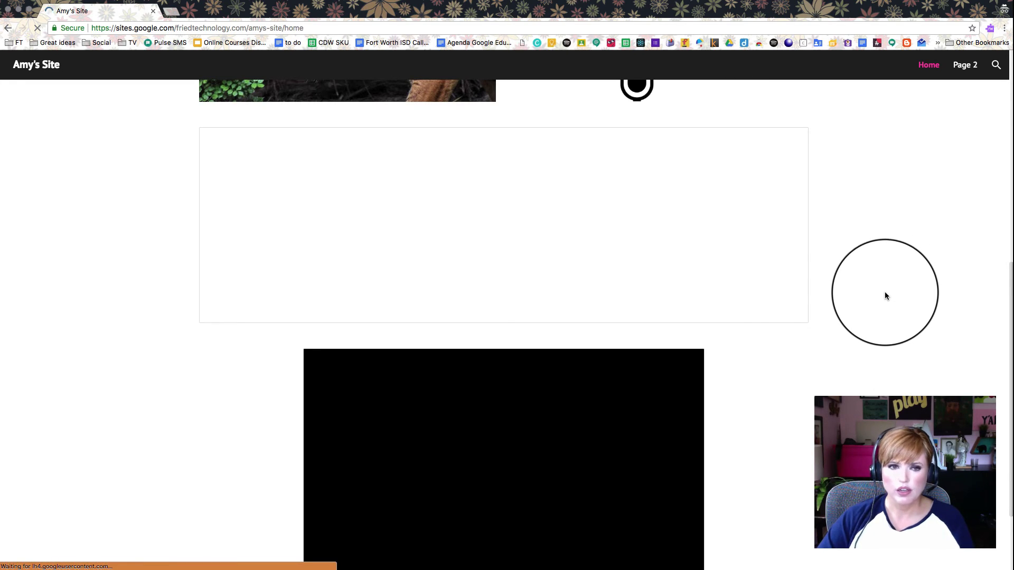
{"action": "scroll", "coordinate": [883, 289], "scroll_direction": "down", "scroll_amount": 2}
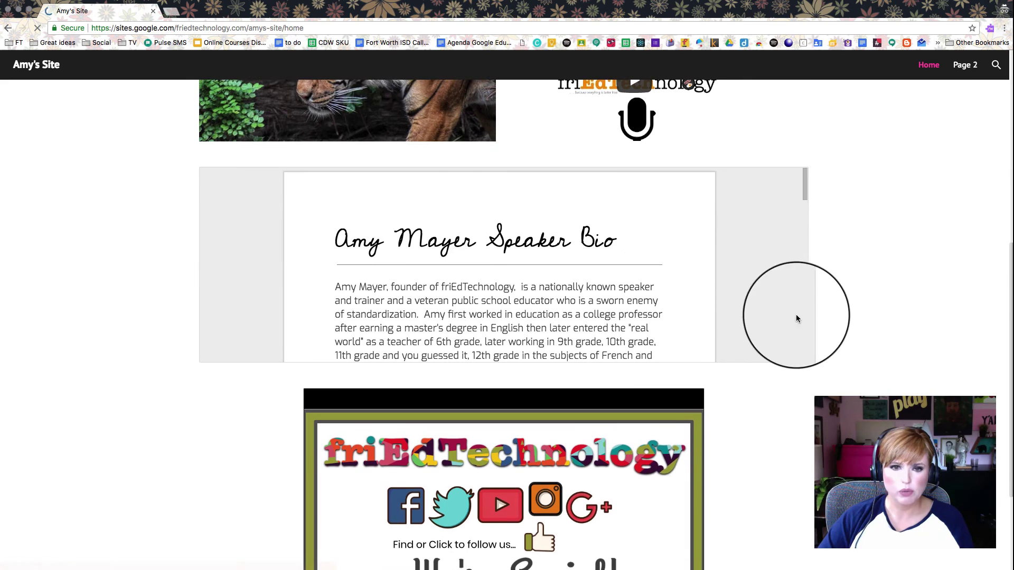
{"action": "scroll", "coordinate": [662, 343], "scroll_direction": "down", "scroll_amount": 3}
{"action": "scroll", "coordinate": [665, 343], "scroll_direction": "down", "scroll_amount": 5}
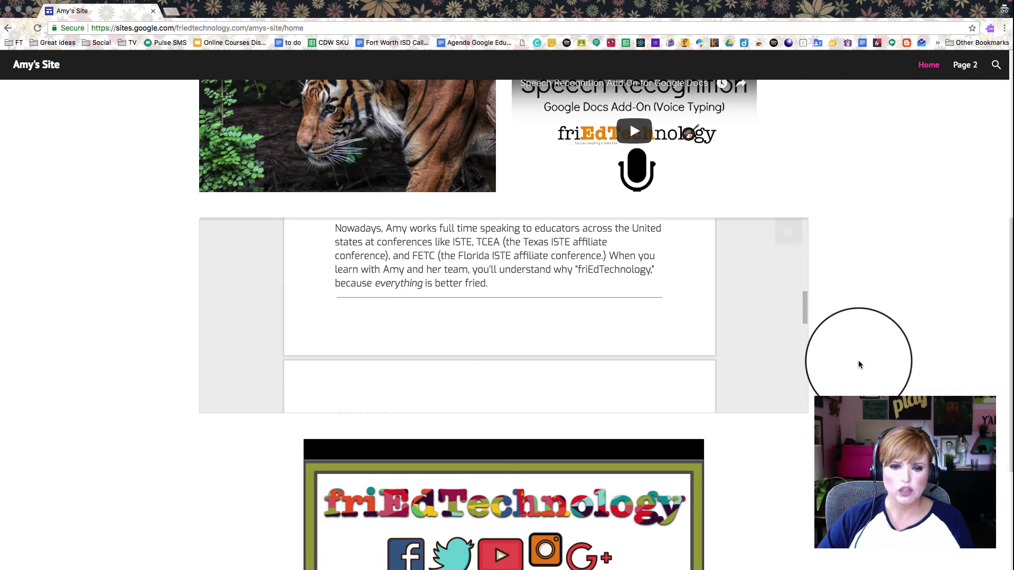
{"action": "scroll", "coordinate": [772, 473], "scroll_direction": "down", "scroll_amount": 4}
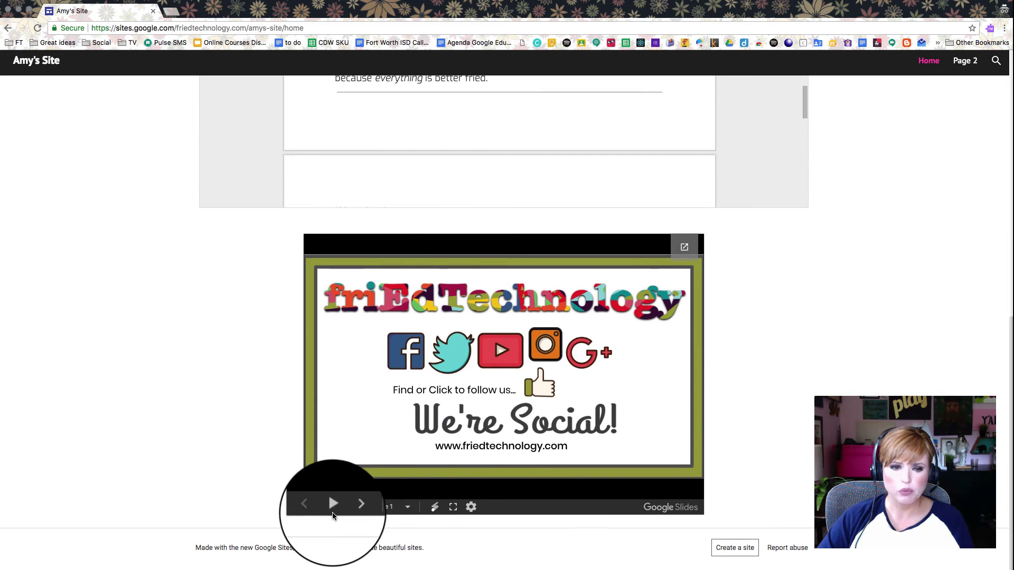
{"action": "left_click", "coordinate": [351, 512]}
{"action": "left_click", "coordinate": [351, 513]}
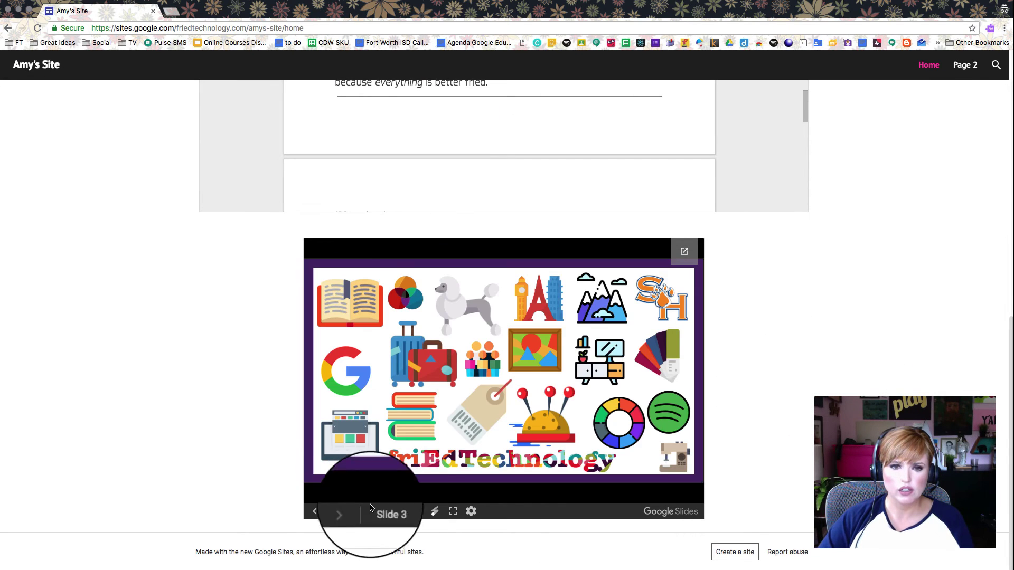
- Open Page 2 of the published site in the incognito window to check it
{"action": "scroll", "coordinate": [797, 407], "scroll_direction": "up", "scroll_amount": 1}
{"action": "scroll", "coordinate": [795, 406], "scroll_direction": "up", "scroll_amount": 10}
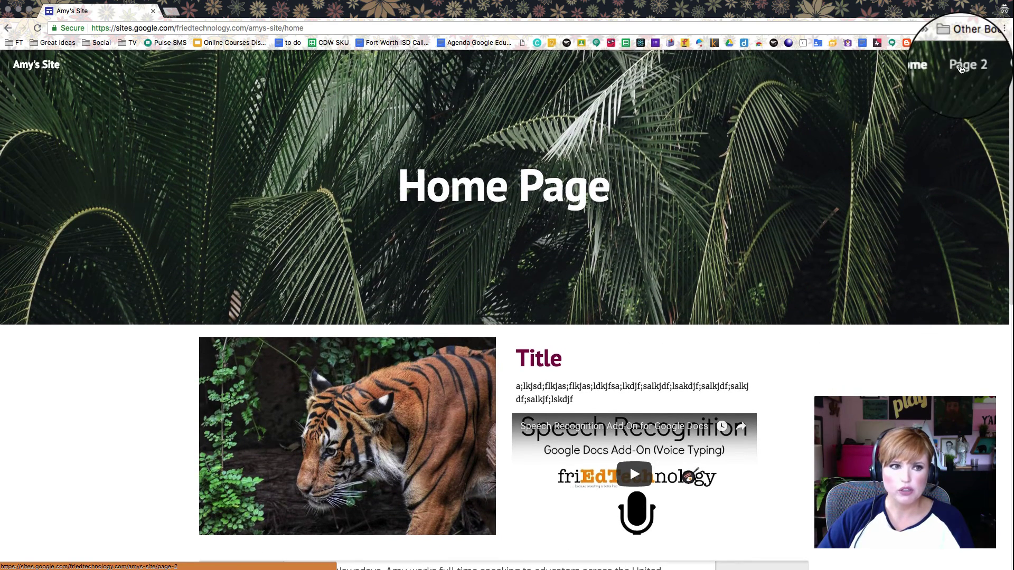
{"action": "left_click", "coordinate": [966, 67]}
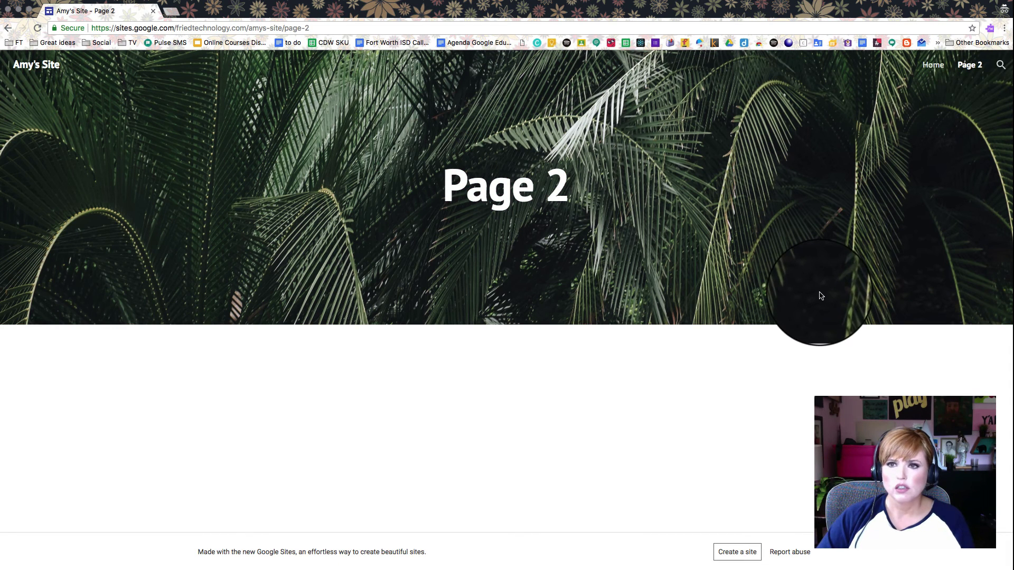
{"action": "key", "text": "super+shift+2"}
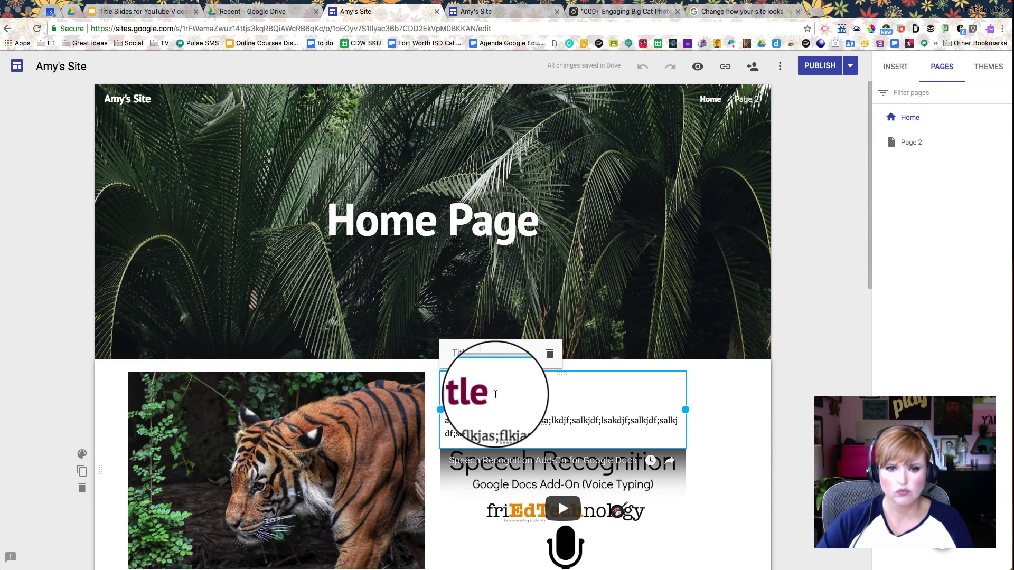
- In the site editor, extend the home page's text heading to "Title Tiger" and publish the site again
{"action": "type", "text": "Tiger"}
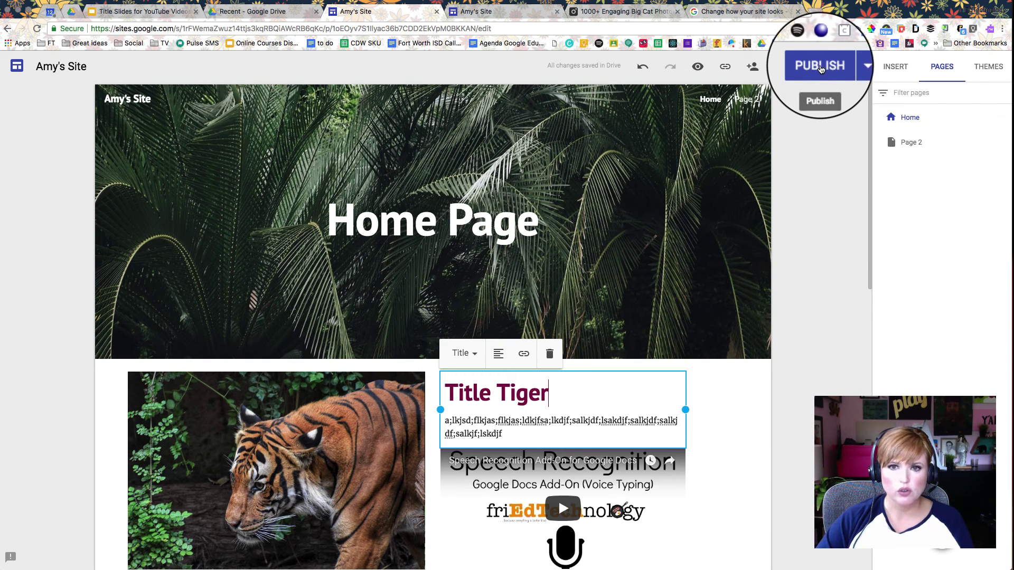
{"action": "left_click", "coordinate": [821, 69]}
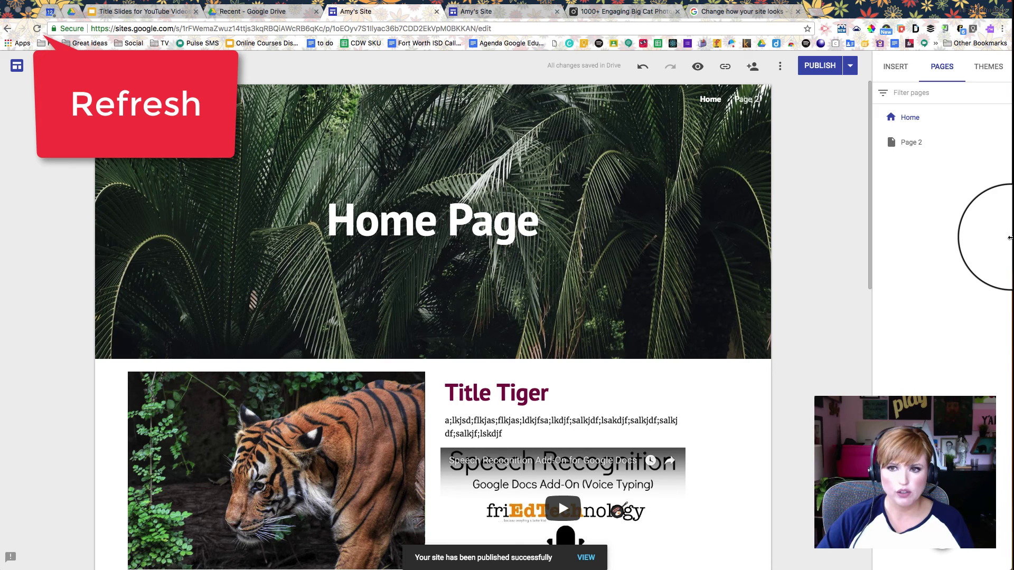
{"action": "left_click_drag", "start_coordinate": [1010, 238], "coordinate": [1002, 230]}
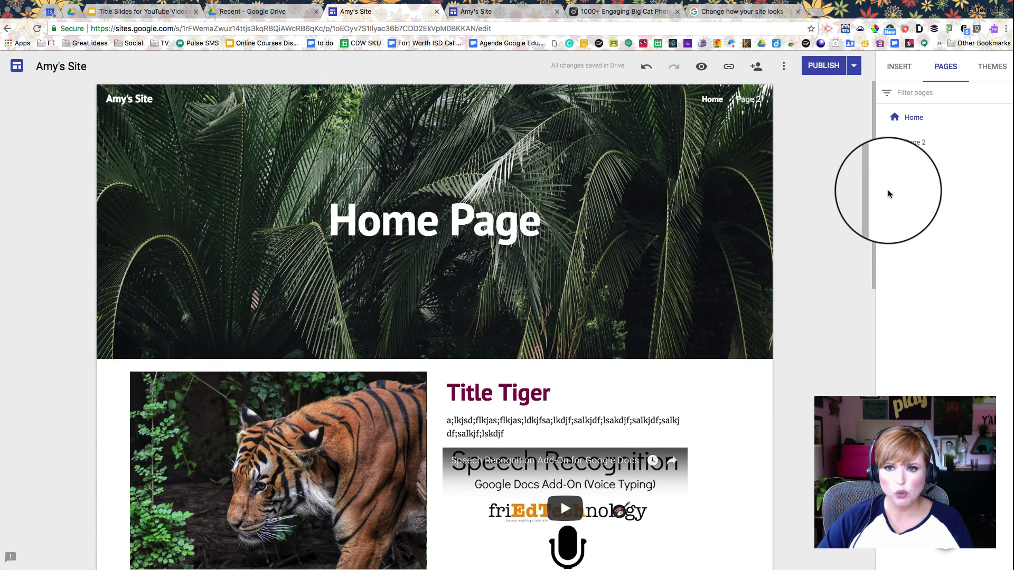
{"action": "left_click", "coordinate": [899, 67]}
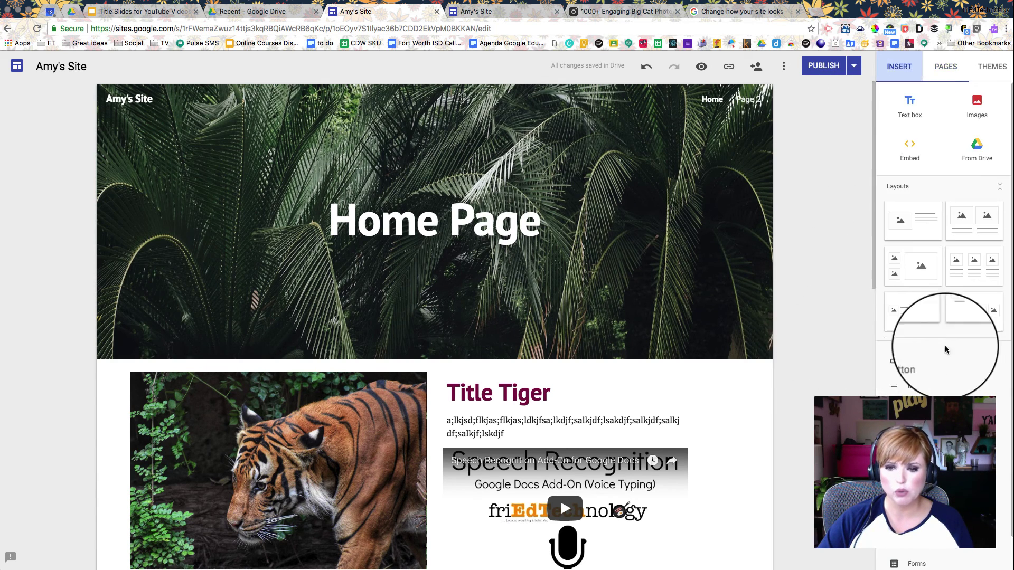
{"action": "scroll", "coordinate": [929, 332], "scroll_direction": "down", "scroll_amount": 1}
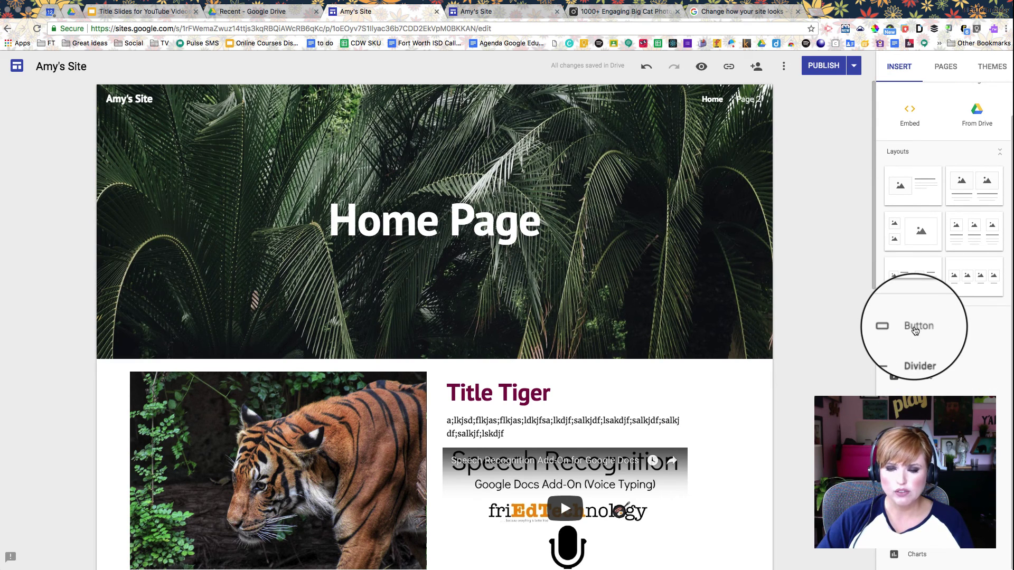
{"action": "left_click", "coordinate": [602, 398]}
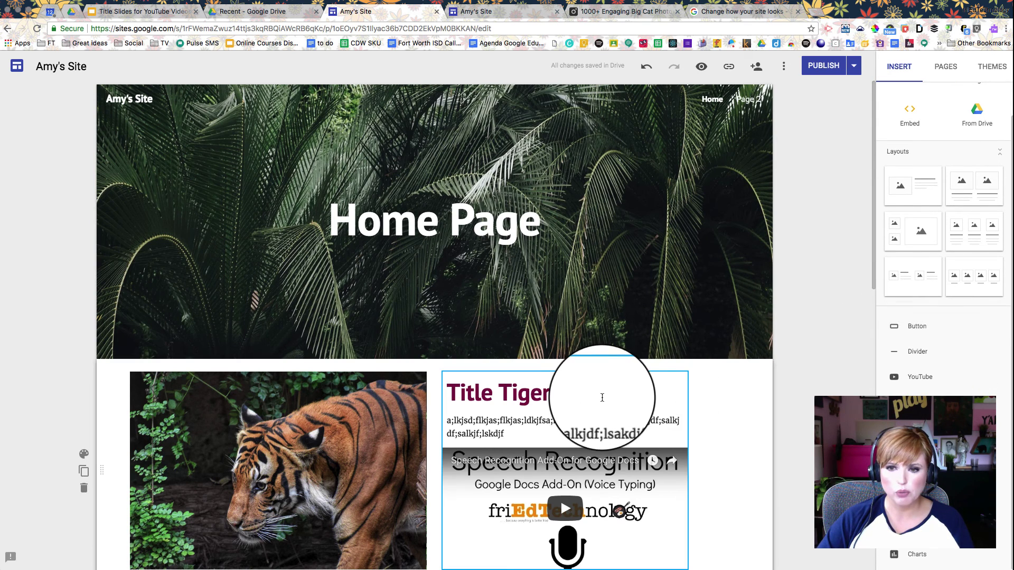
{"action": "left_click", "coordinate": [912, 327]}
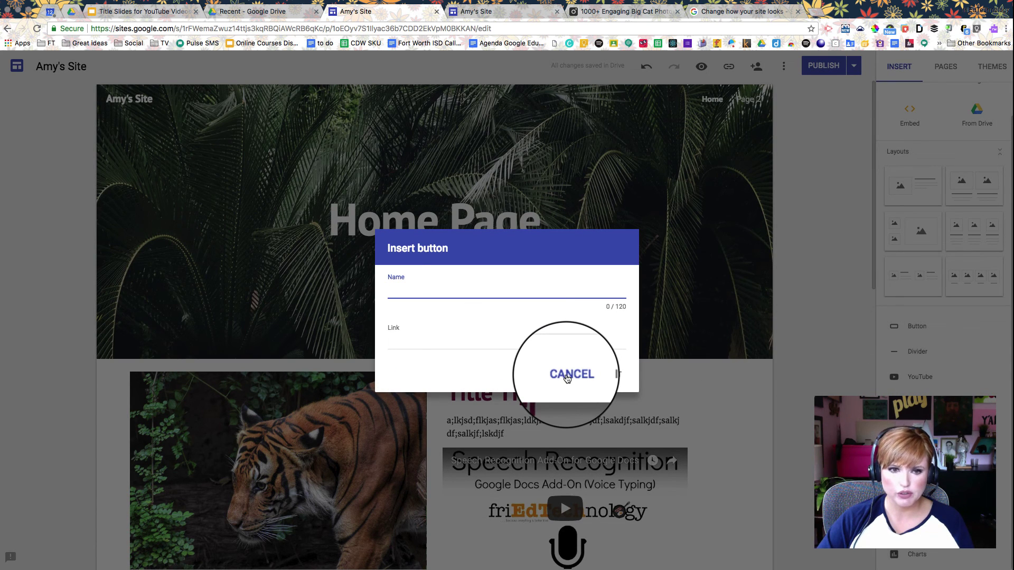
{"action": "left_click", "coordinate": [566, 376]}
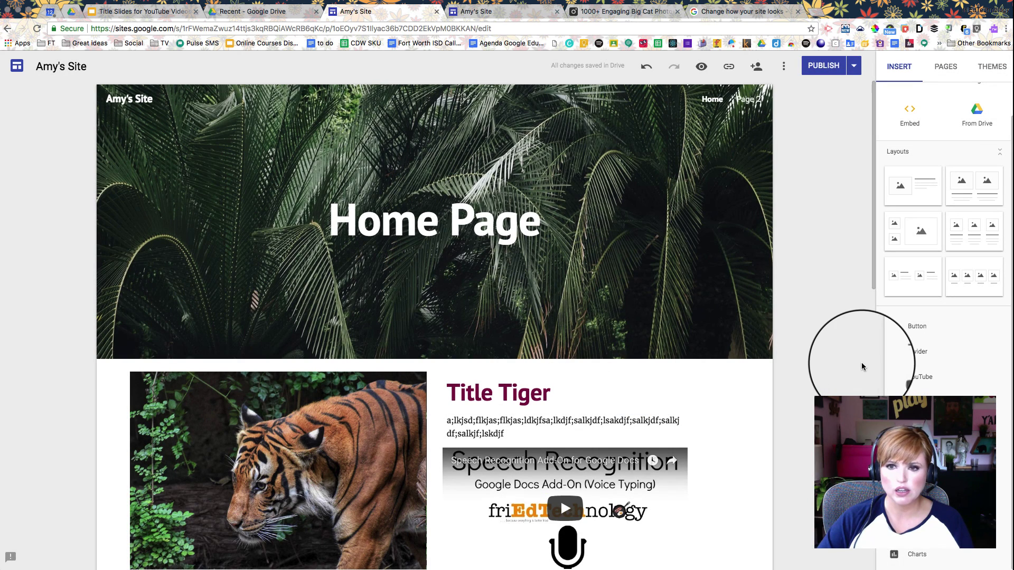
- Add a layout section with two image placeholders and captions below the embedded slides on the home page
{"action": "left_click", "coordinate": [959, 189]}
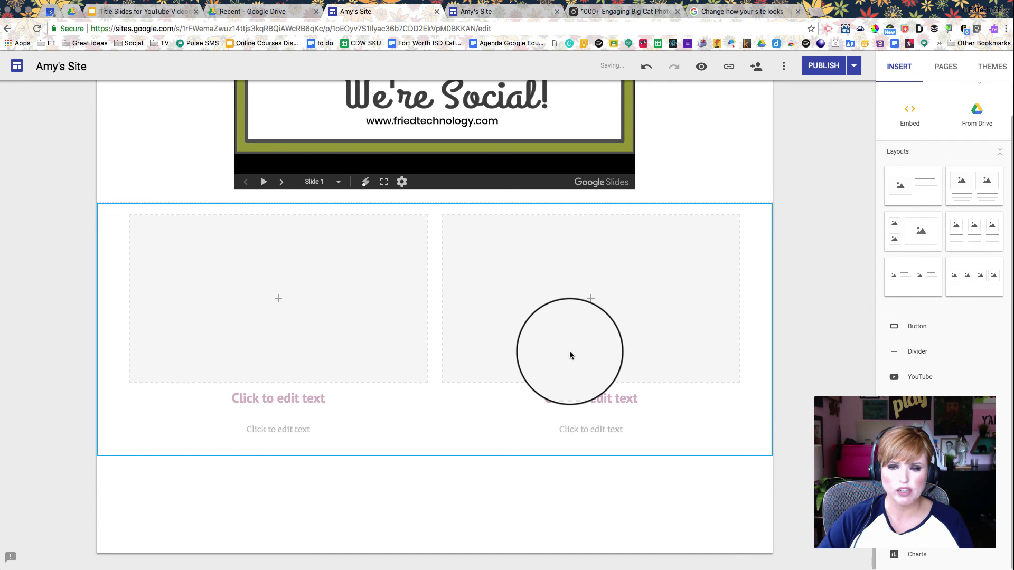
{"action": "scroll", "coordinate": [570, 351], "scroll_direction": "up", "scroll_amount": 6}
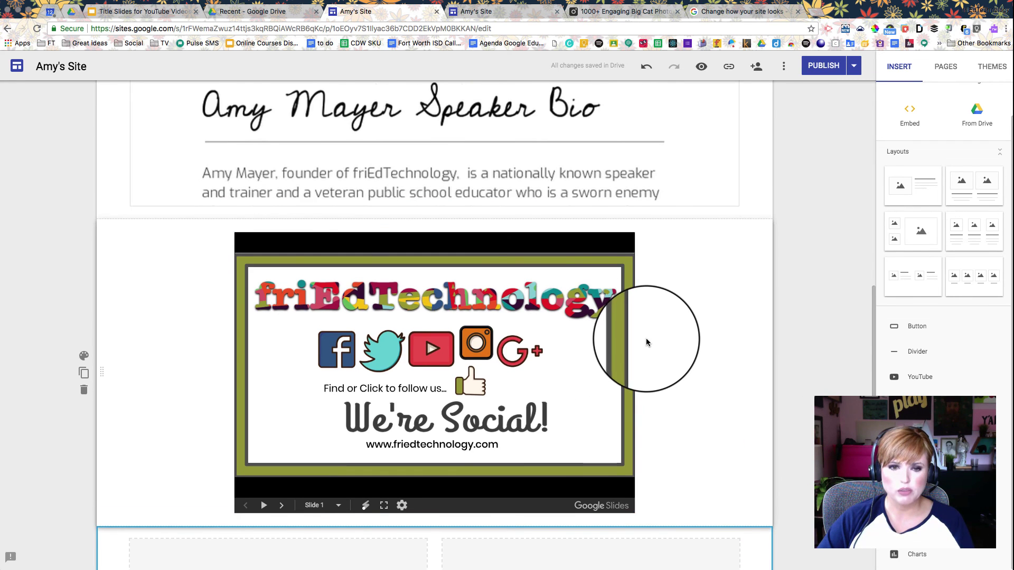
{"action": "scroll", "coordinate": [646, 338], "scroll_direction": "down", "scroll_amount": 6}
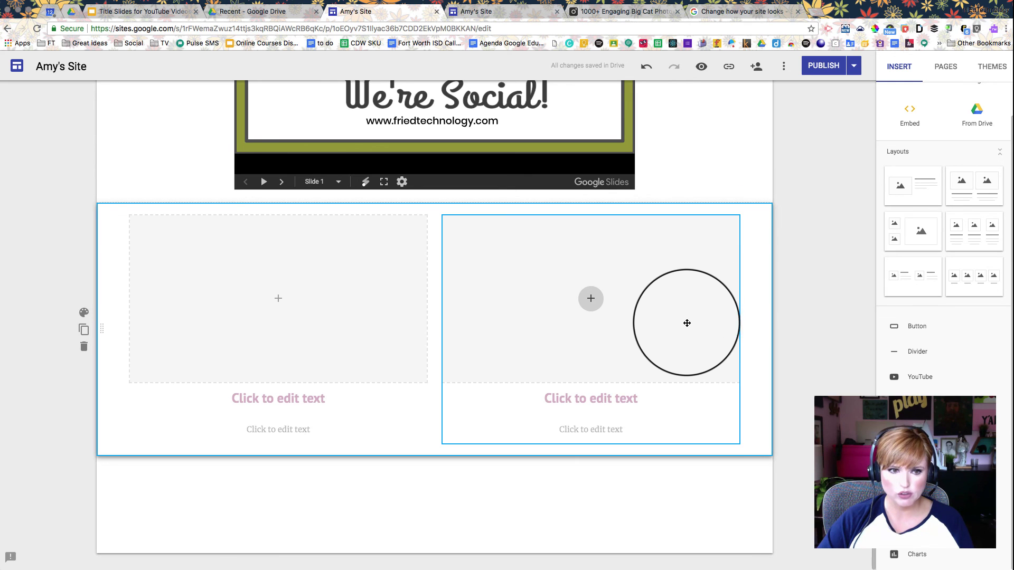
{"action": "left_click_drag", "start_coordinate": [686, 324], "coordinate": [324, 323]}
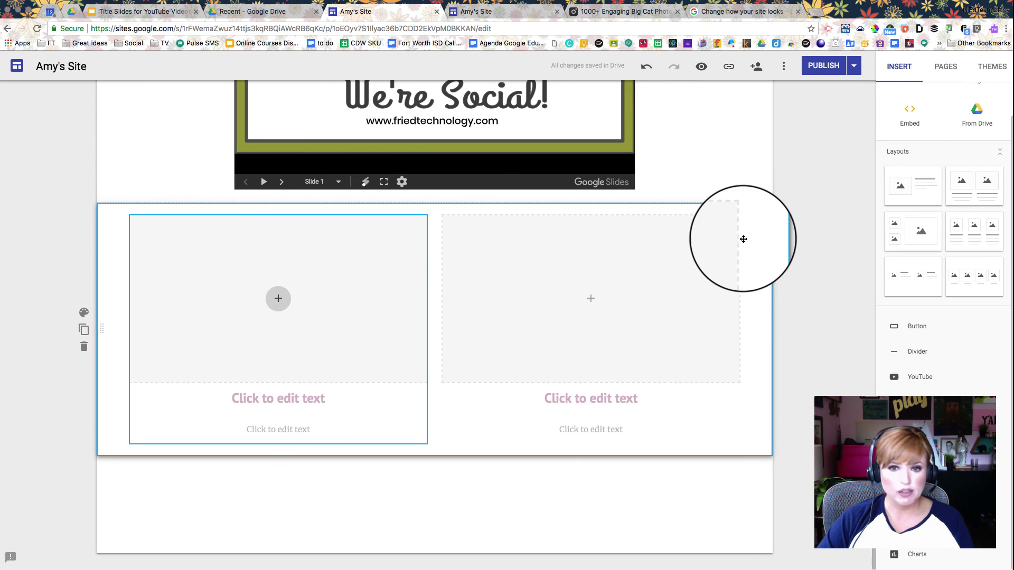
{"action": "left_click", "coordinate": [803, 236]}
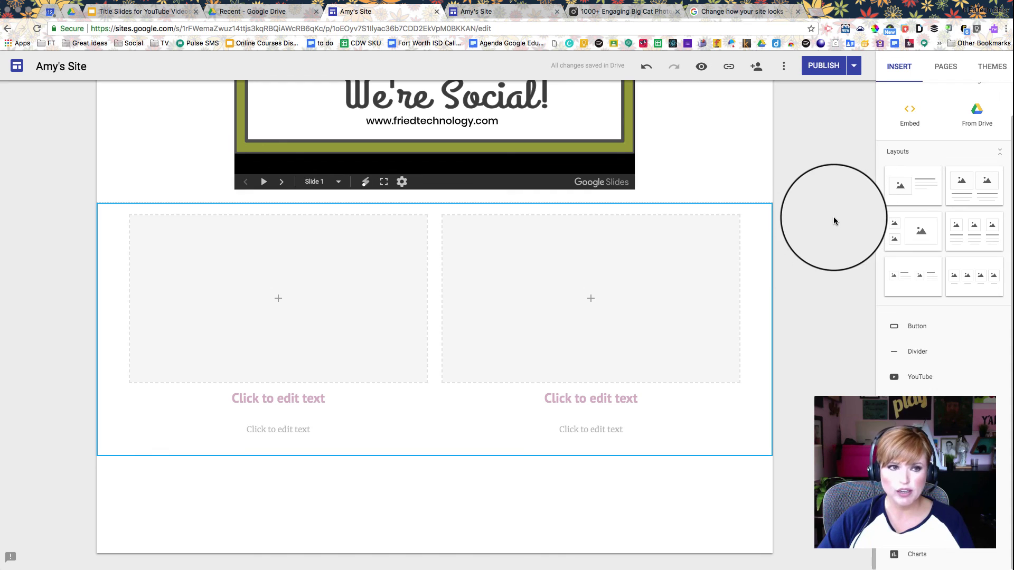